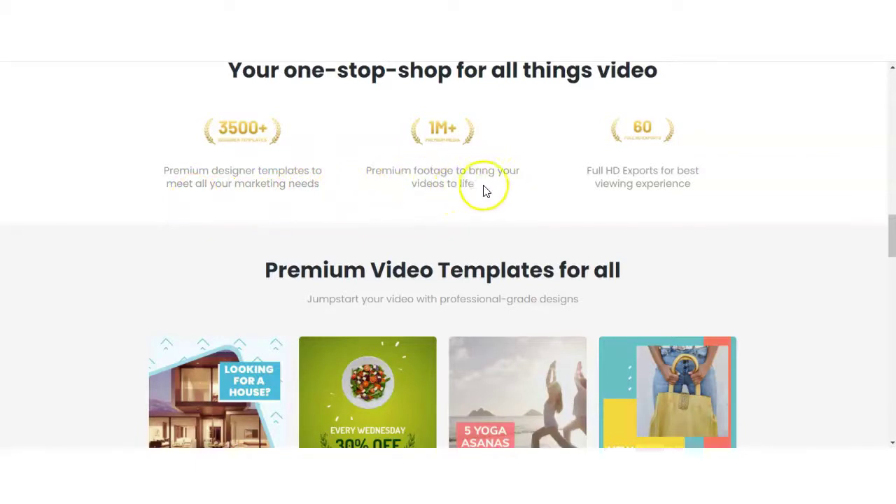
Examine the premium video template offerings and compare the yearly Business and Unlimited plans.
scroll(477, 186, up, 1)
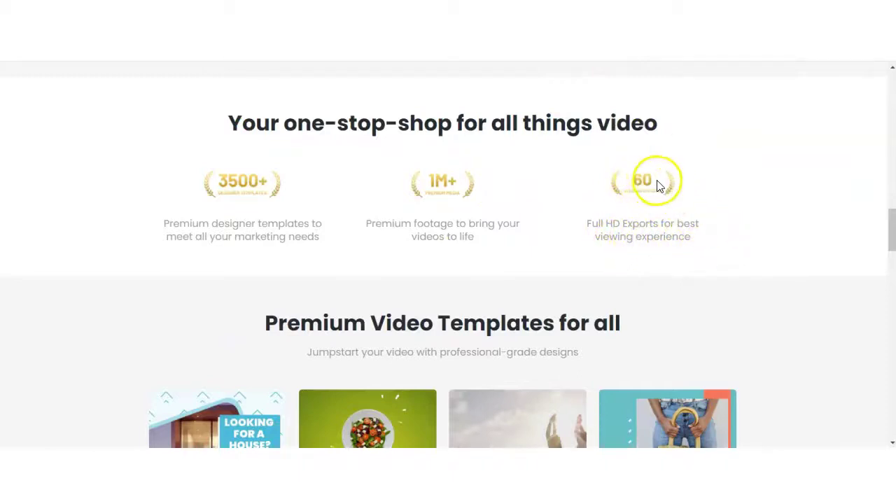
scroll(426, 208, down, 2)
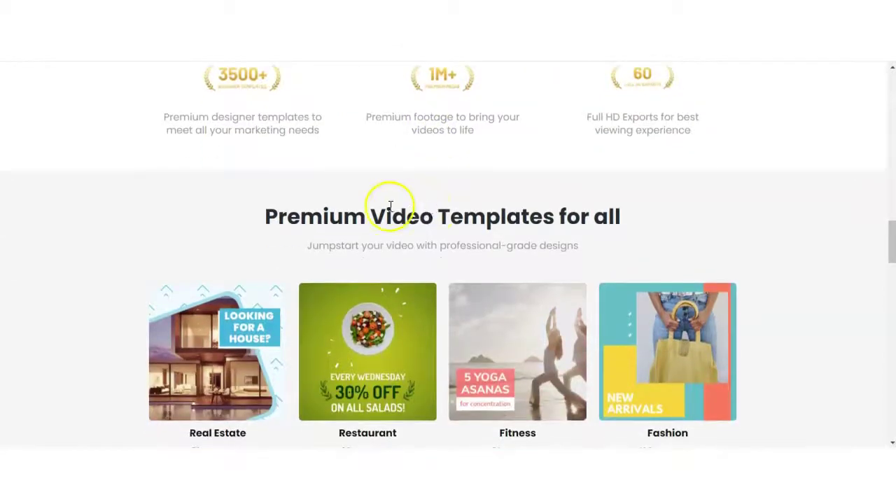
scroll(633, 257, down, 3)
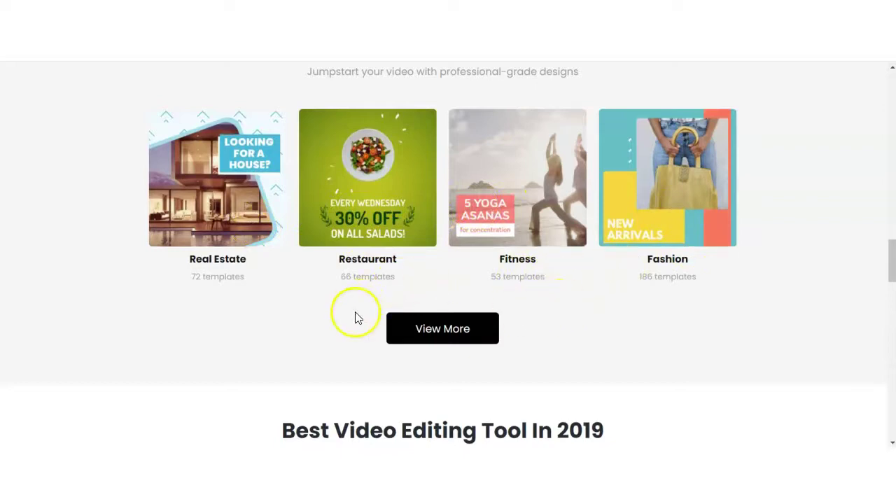
click(456, 336)
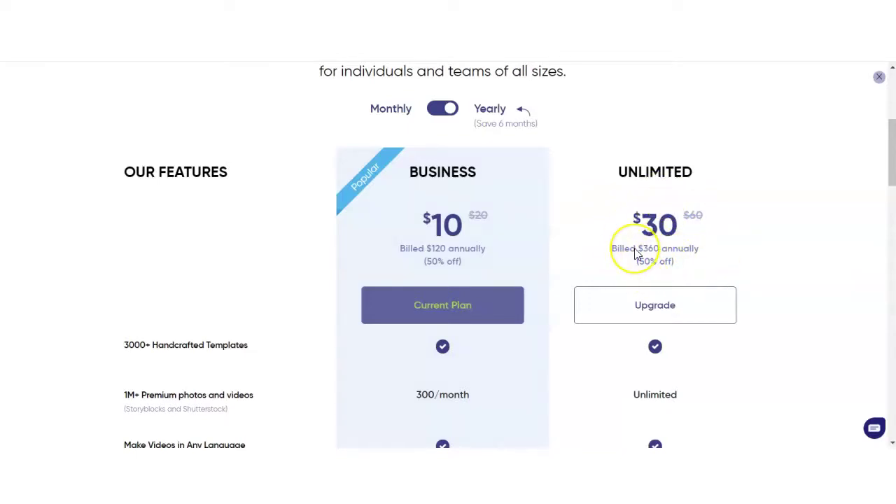
scroll(636, 254, down, 1)
scroll(856, 274, up, 5)
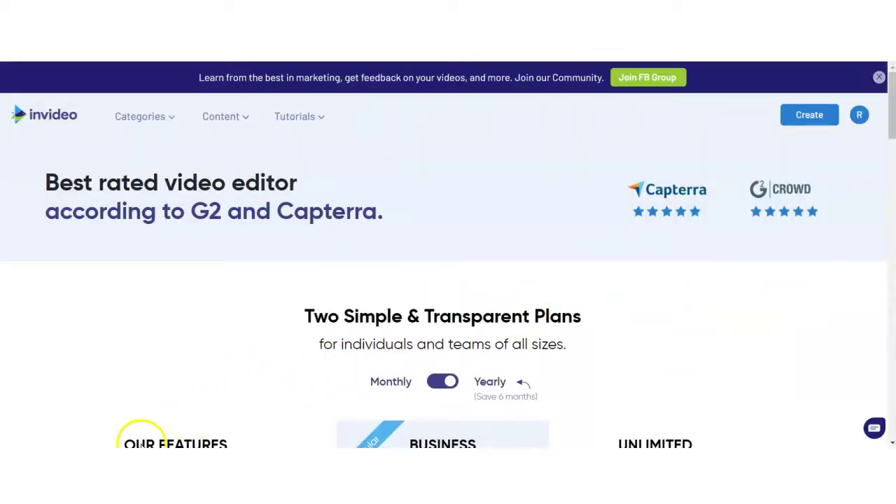
Open the video creation page with the pre-made templates.
click(814, 122)
scroll(376, 241, down, 3)
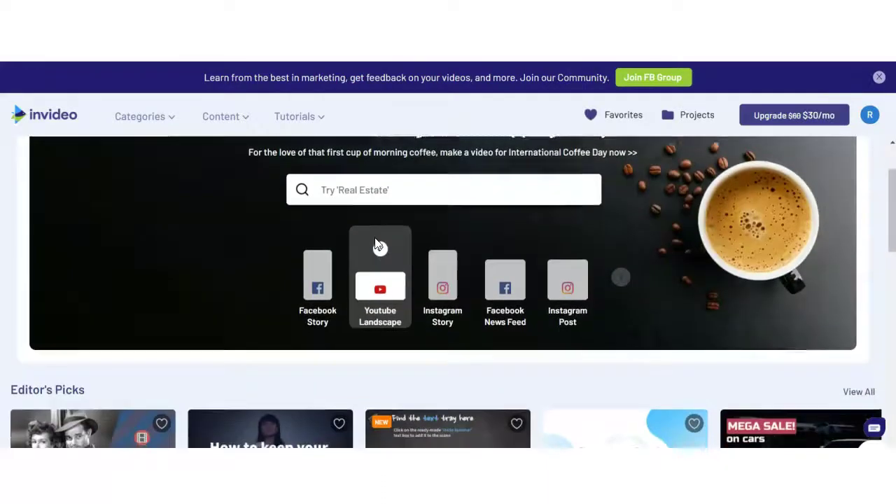
scroll(376, 244, up, 3)
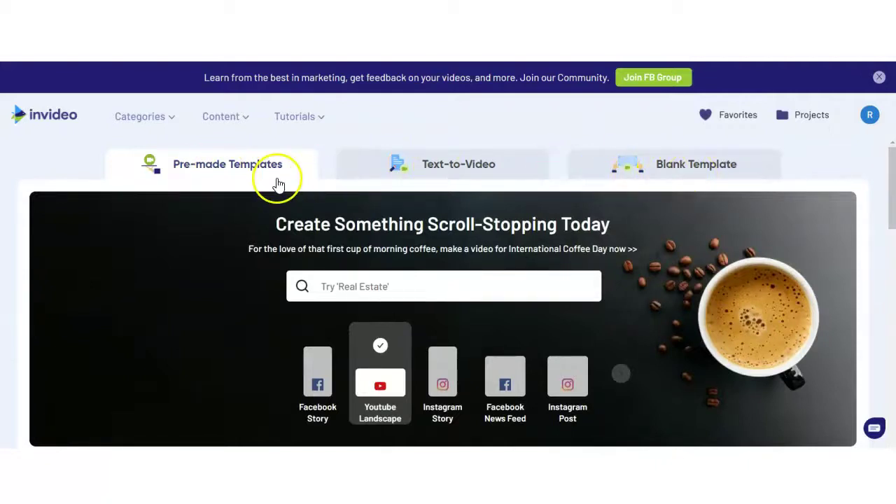
Review the Categories, Content and Tutorials offerings and look through the available social media video formats.
mouse_move(156, 123)
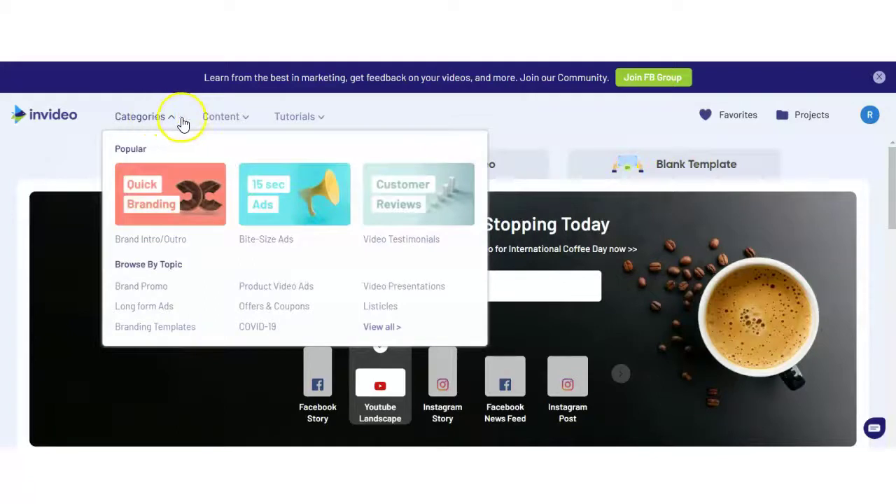
mouse_move(226, 123)
mouse_move(297, 122)
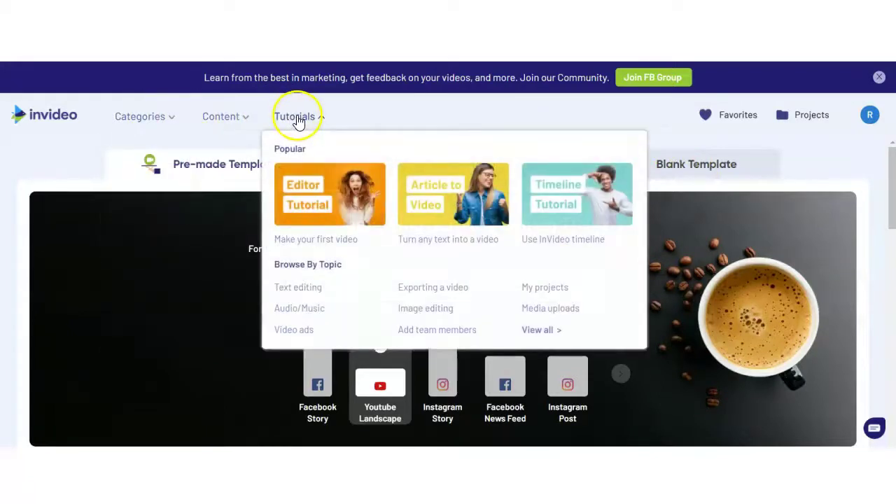
scroll(251, 280, down, 2)
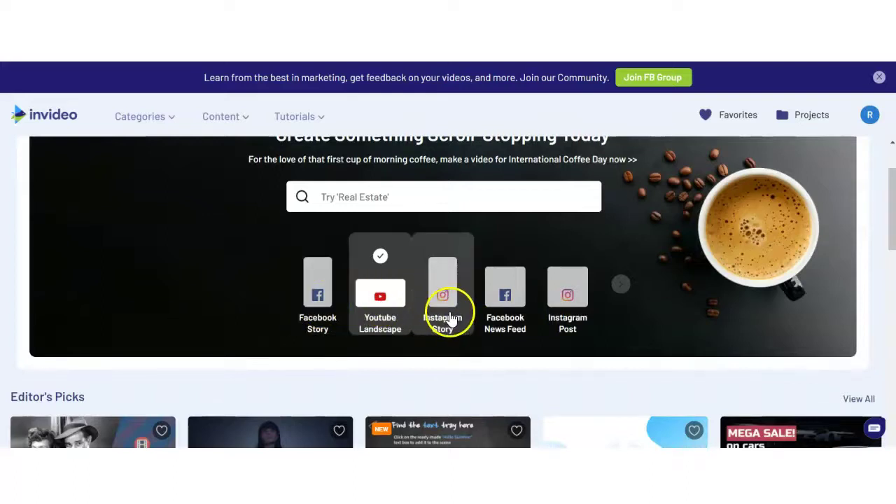
click(621, 285)
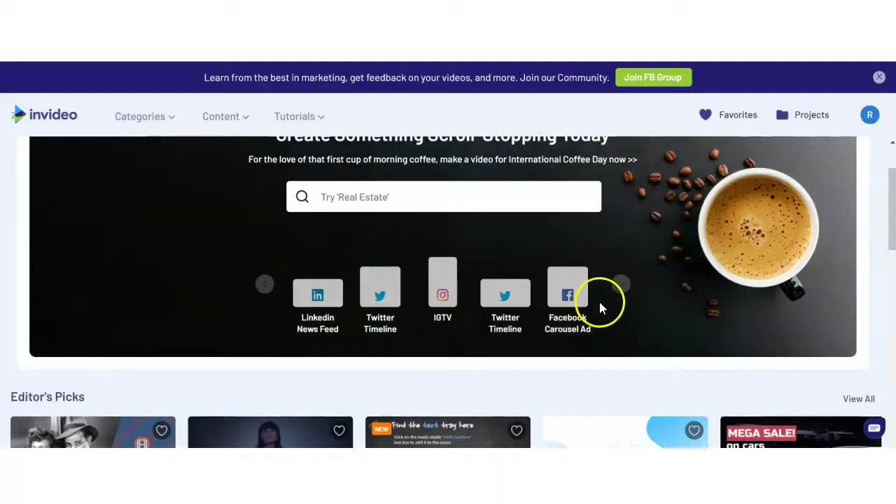
click(262, 284)
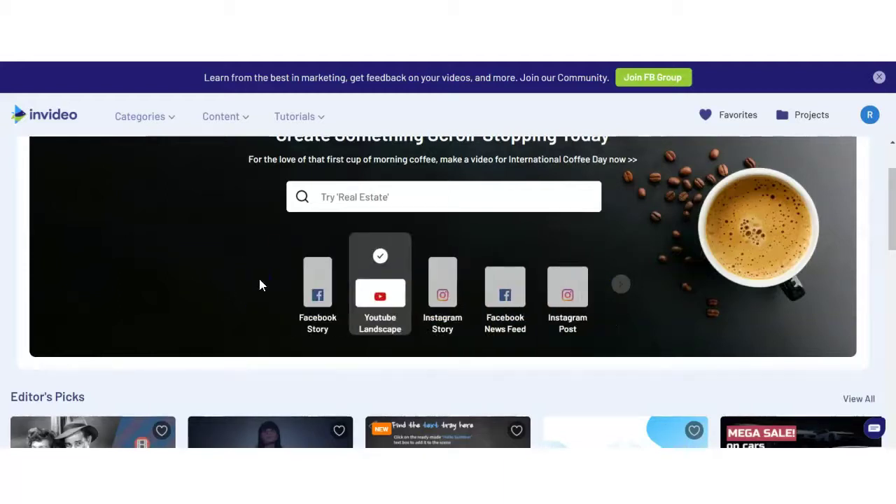
scroll(372, 270, up, 1)
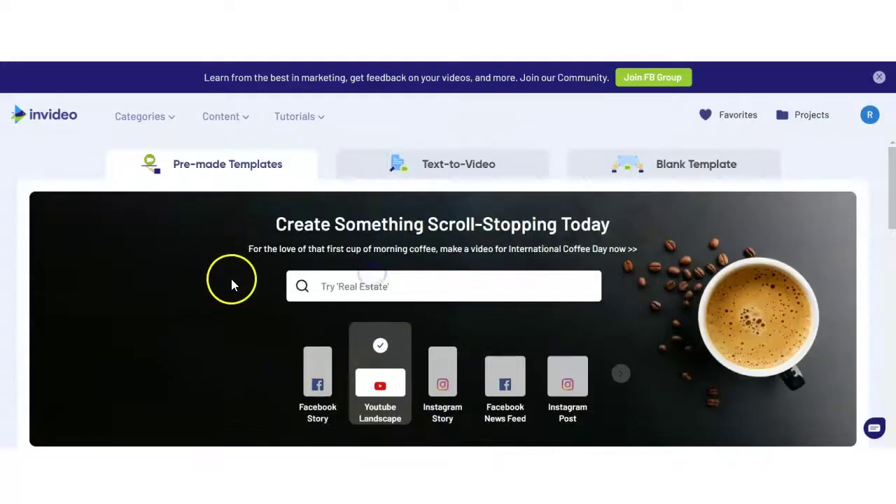
Find the Online Writing Training template among the Handpicked Templates and open its preview.
scroll(233, 284, down, 2)
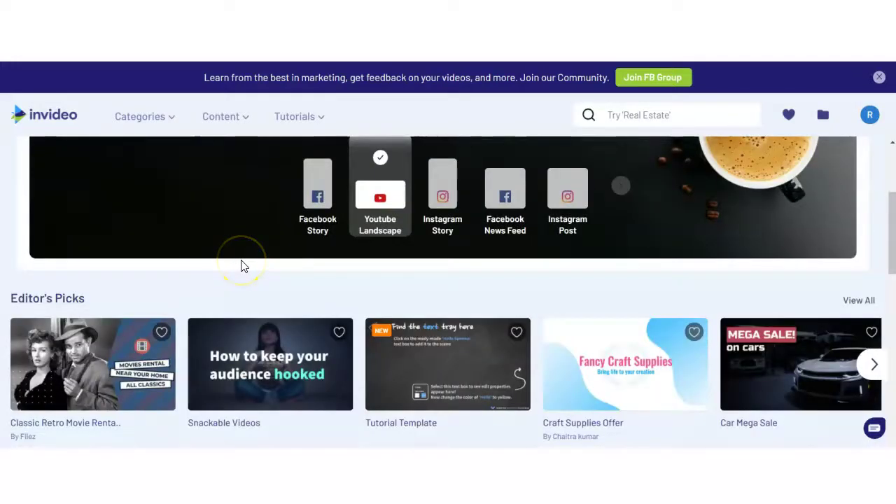
scroll(253, 265, down, 2)
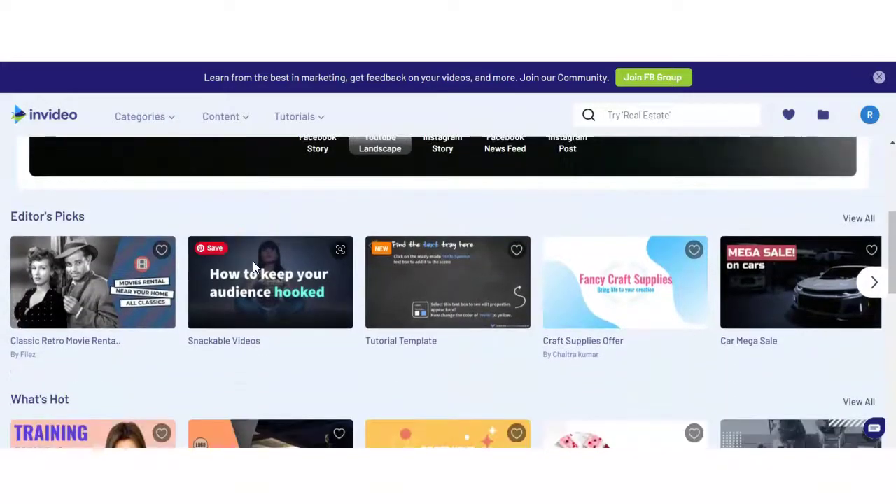
scroll(253, 265, down, 2)
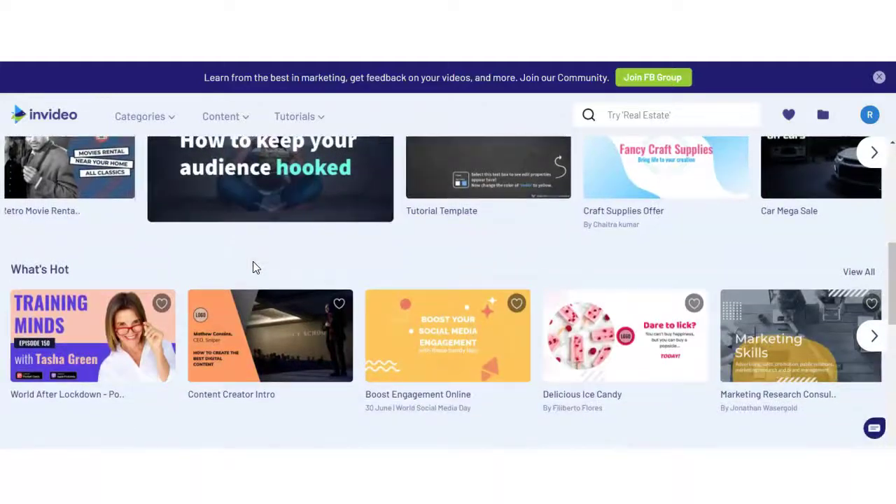
scroll(254, 267, down, 2)
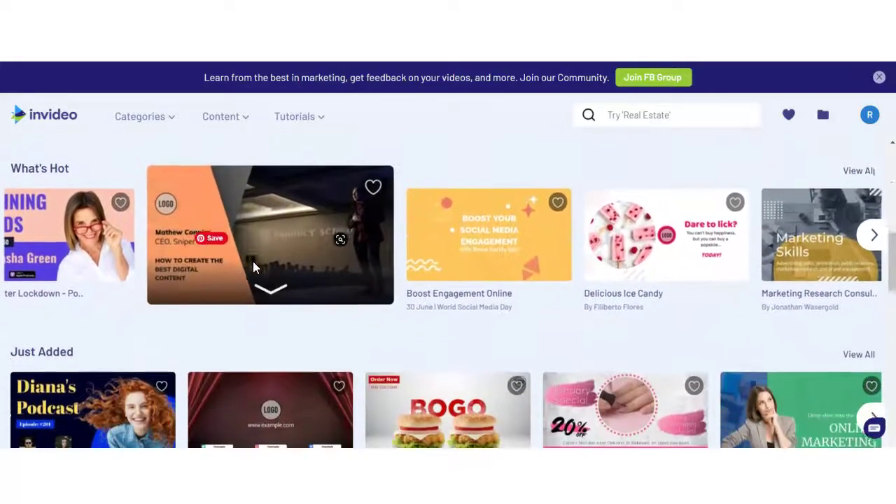
scroll(255, 267, down, 3)
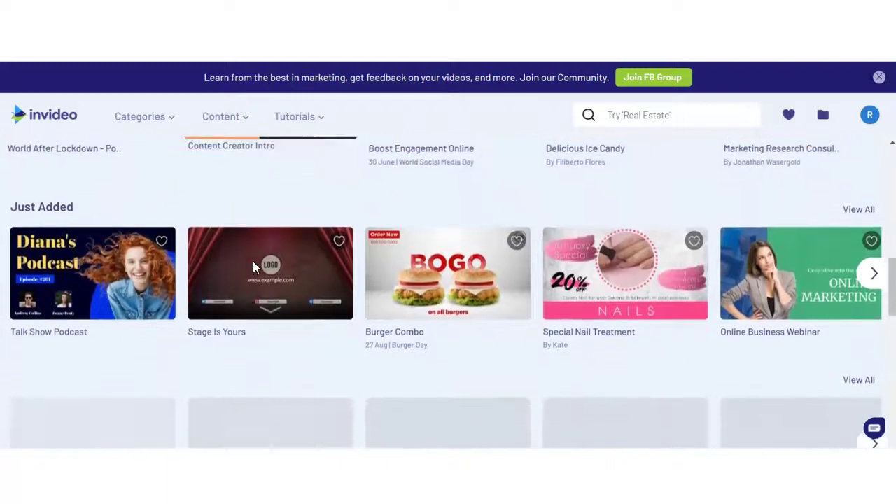
scroll(254, 268, down, 6)
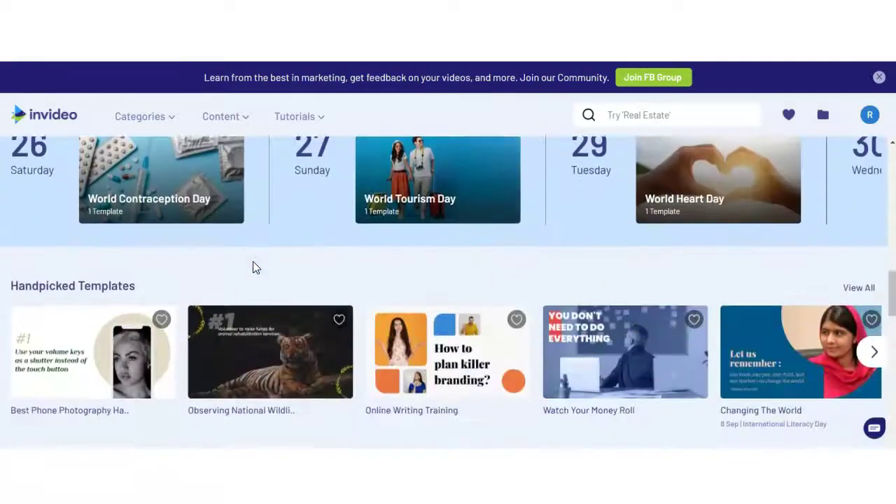
scroll(323, 331, up, 1)
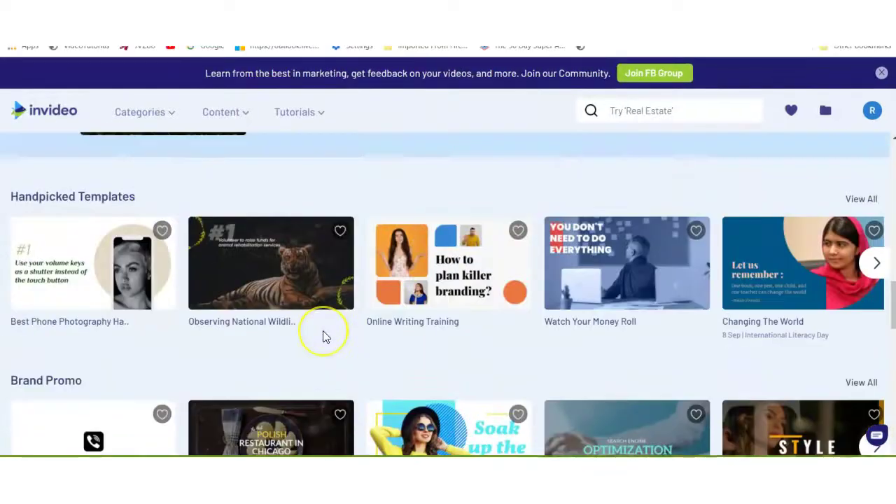
scroll(323, 331, down, 1)
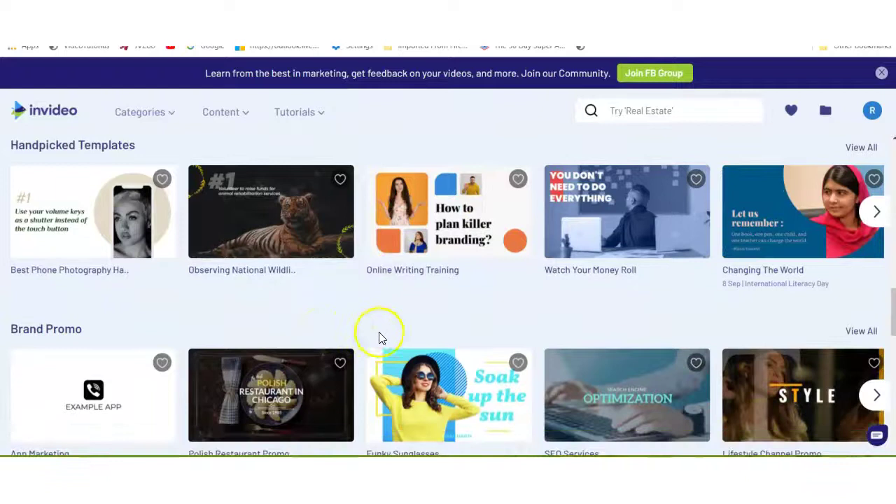
mouse_move(484, 225)
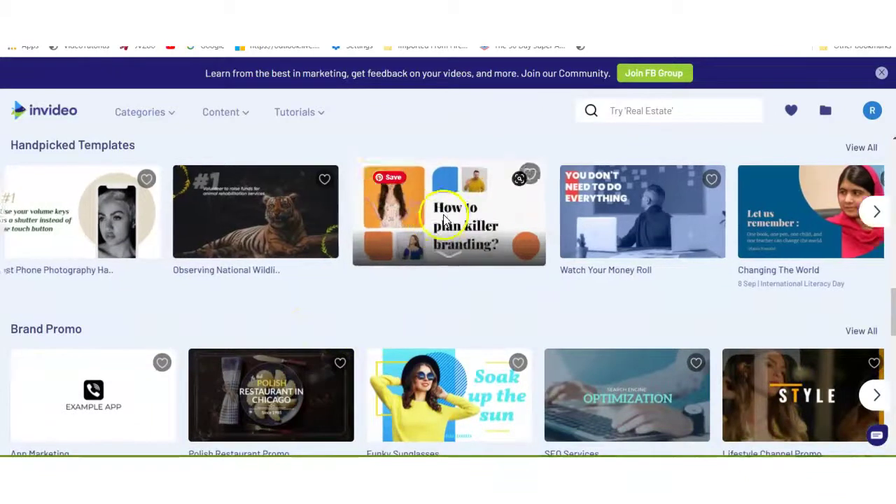
click(493, 222)
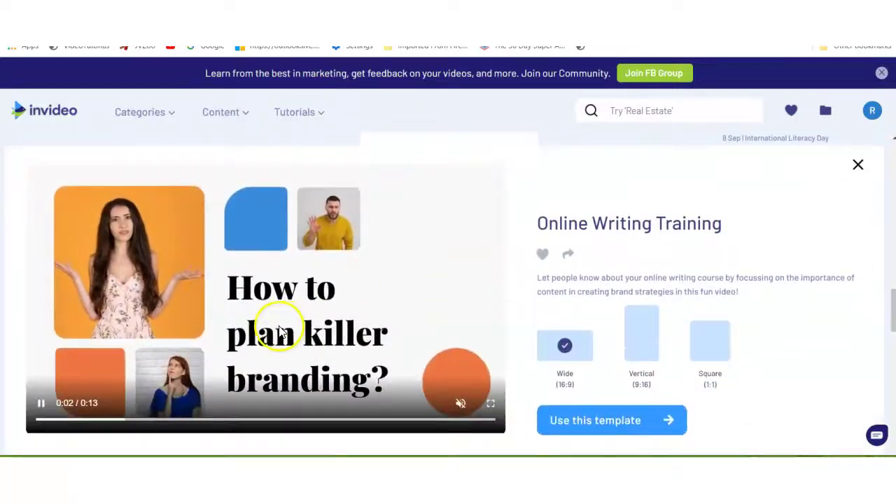
Toggle the sound of the template preview and start a project from Online Writing Training in Wide (16:9) format.
scroll(278, 331, down, 1)
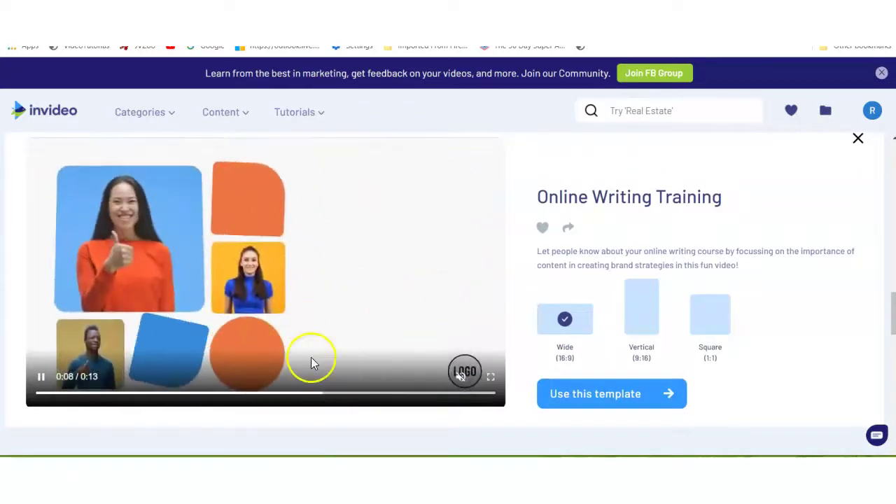
mouse_move(461, 382)
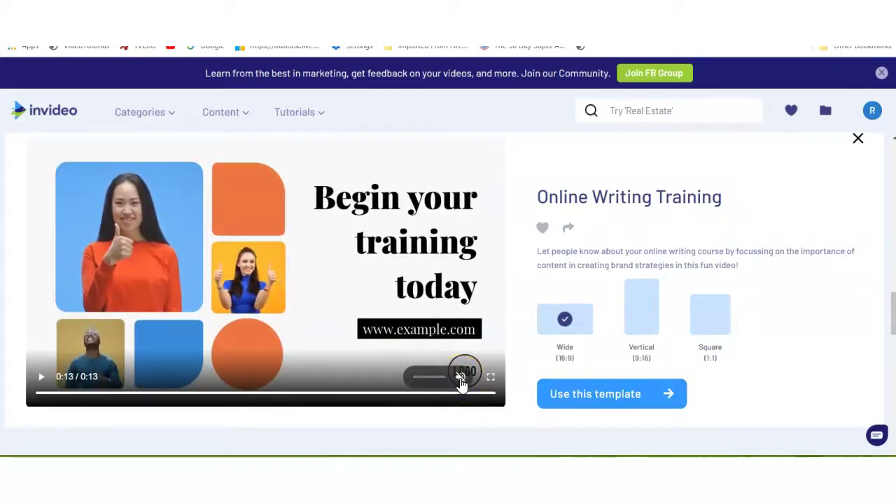
click(461, 379)
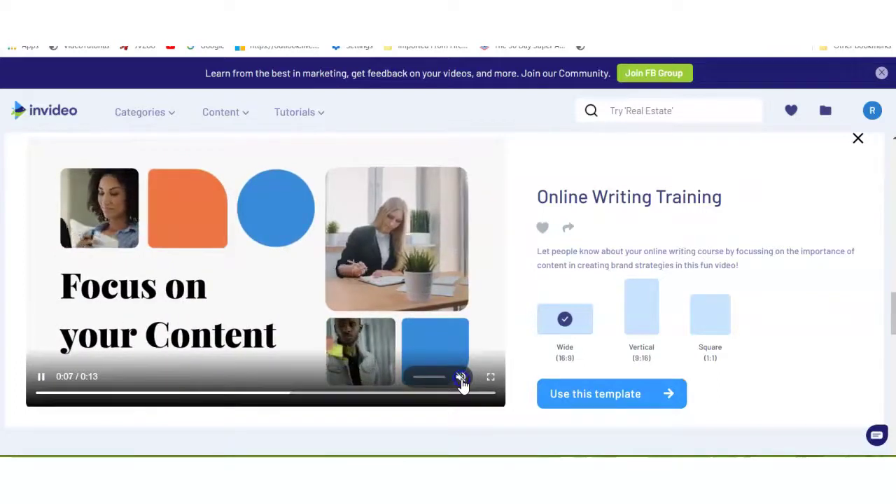
scroll(436, 273, down, 1)
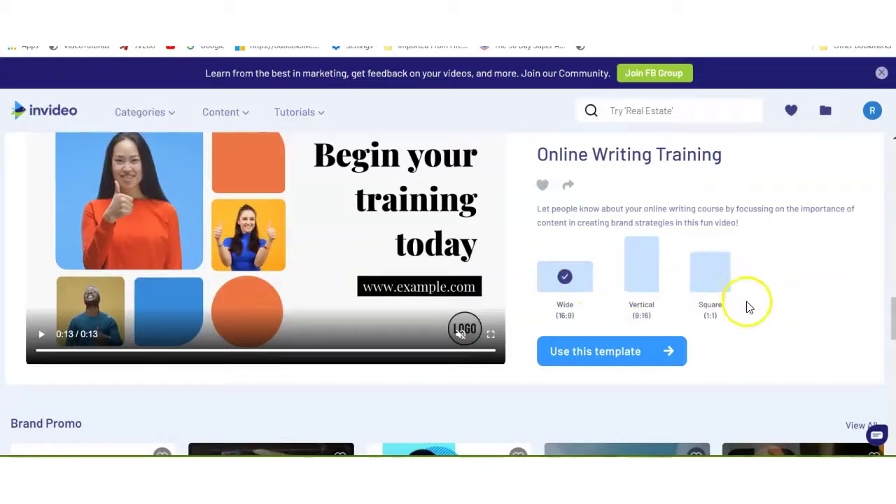
click(637, 354)
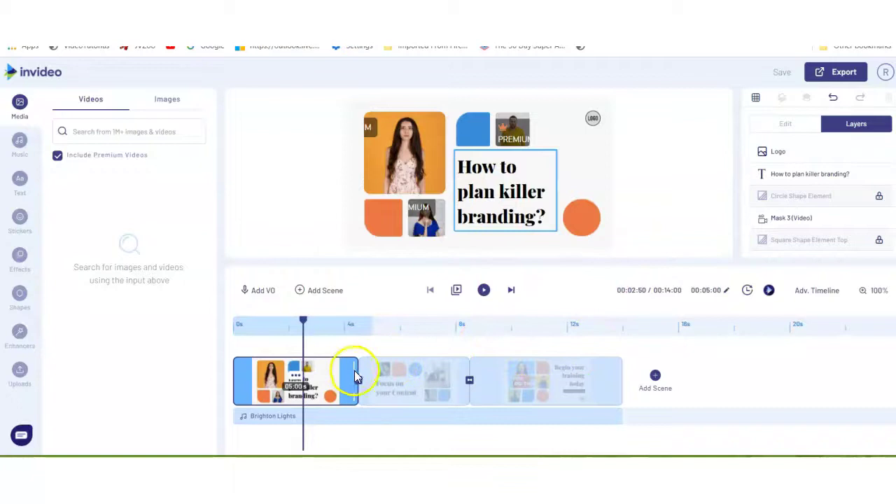
View the "Focus on your Content" scene and the "Begin your training today" scene in the editor.
click(420, 387)
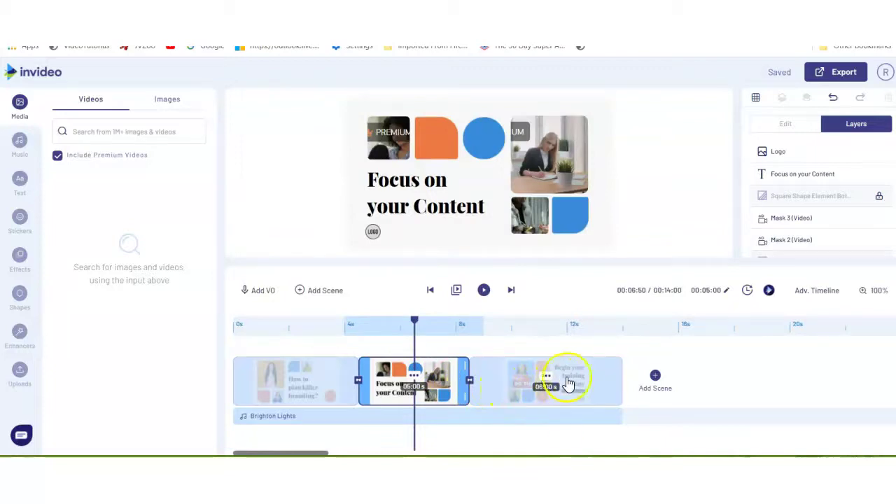
drag(570, 384, 537, 197)
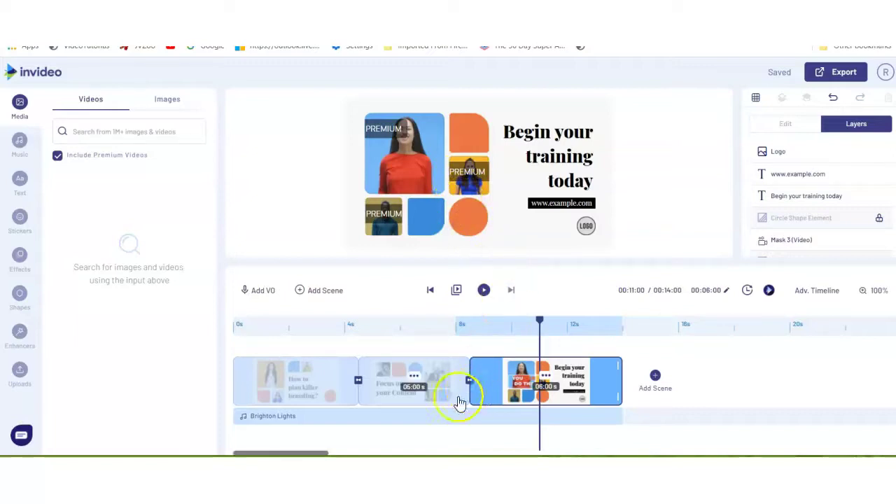
Shorten the Brighton Lights music track to end at 13:82 s and set its audio volume to 8%.
click(429, 417)
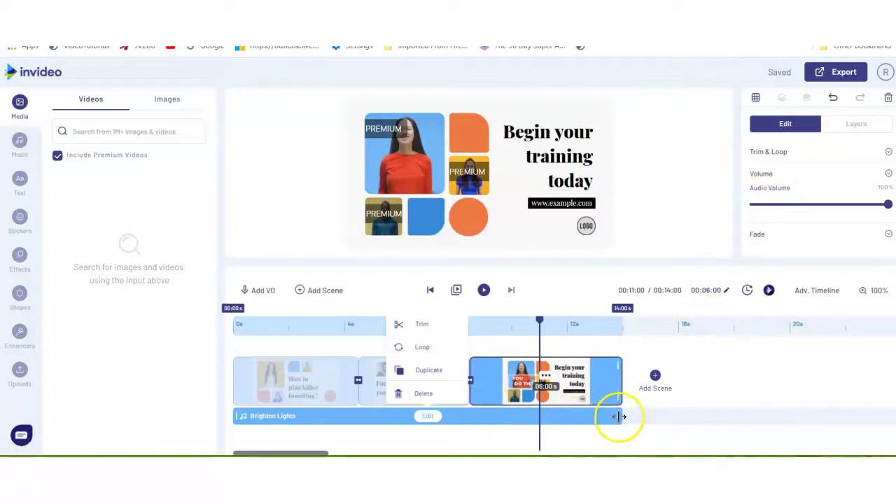
mouse_move(610, 416)
mouse_down()
mouse_move(460, 418)
mouse_move(603, 421)
mouse_up()
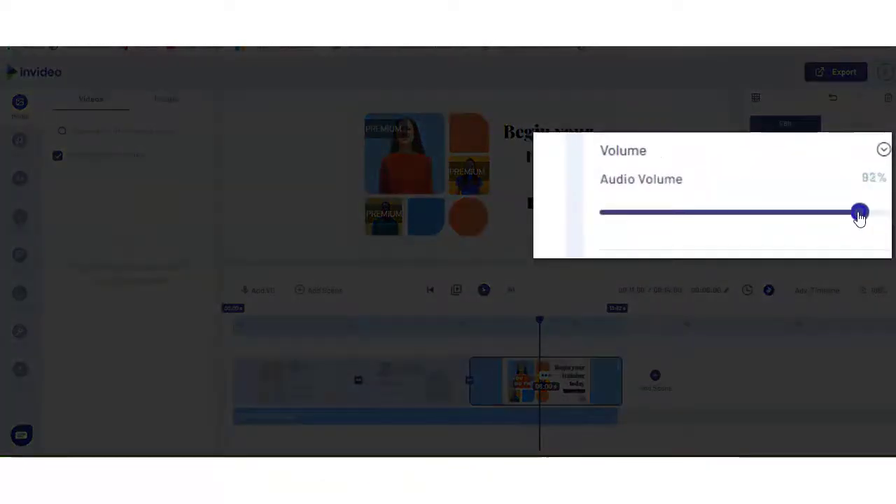
drag(801, 219, 667, 236)
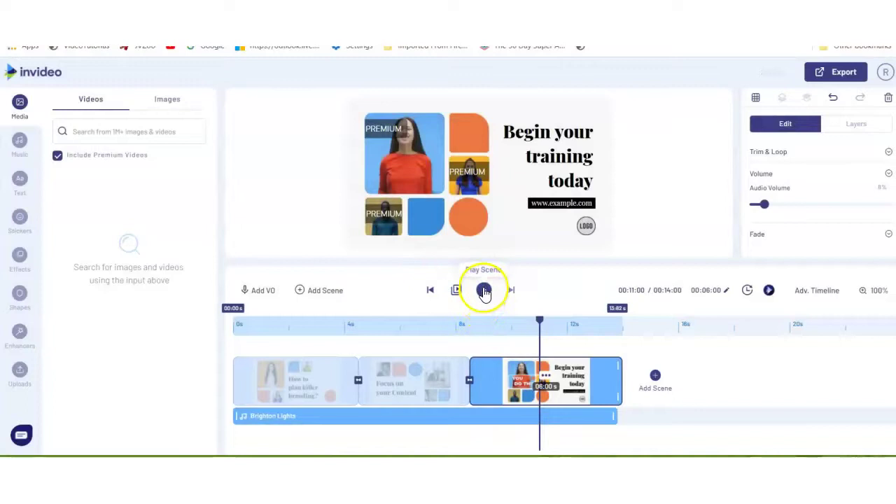
Play the third scene, and go back through the second scene to the opening "How to plan killer branding?" scene.
click(484, 292)
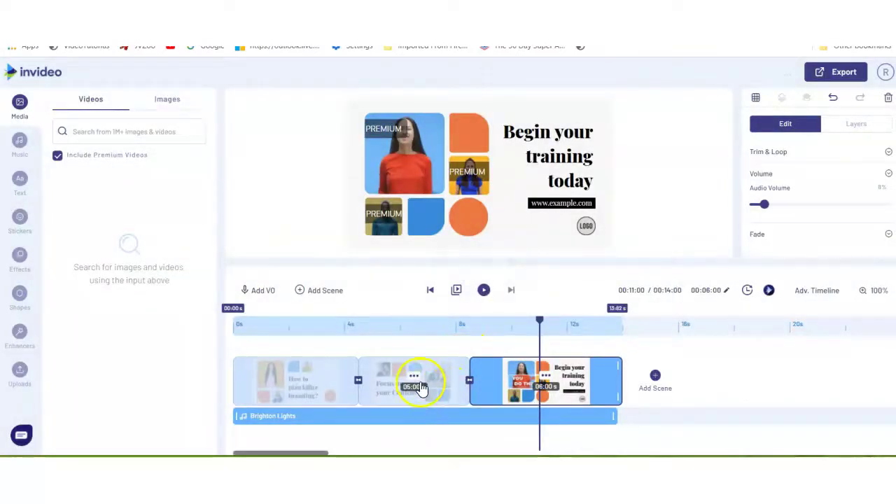
click(422, 387)
click(303, 383)
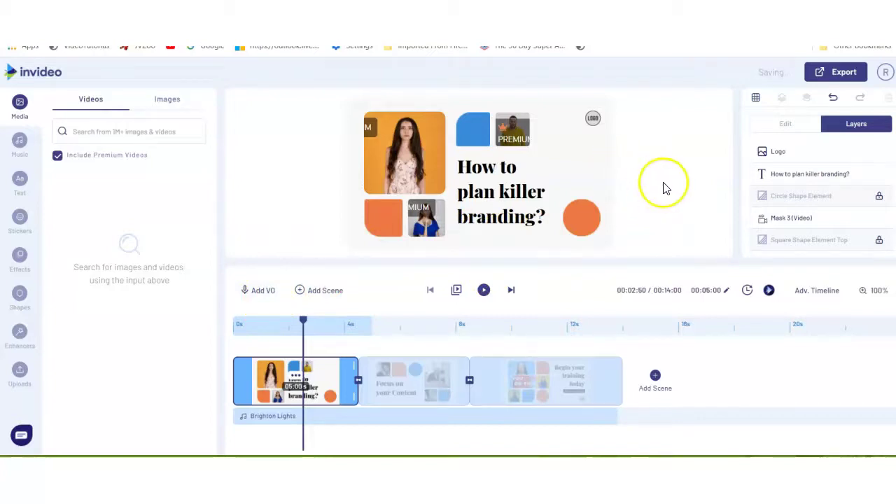
Select the "How to plan killer branding?" headline and look through its style, color, drop shadow and animation options.
click(512, 192)
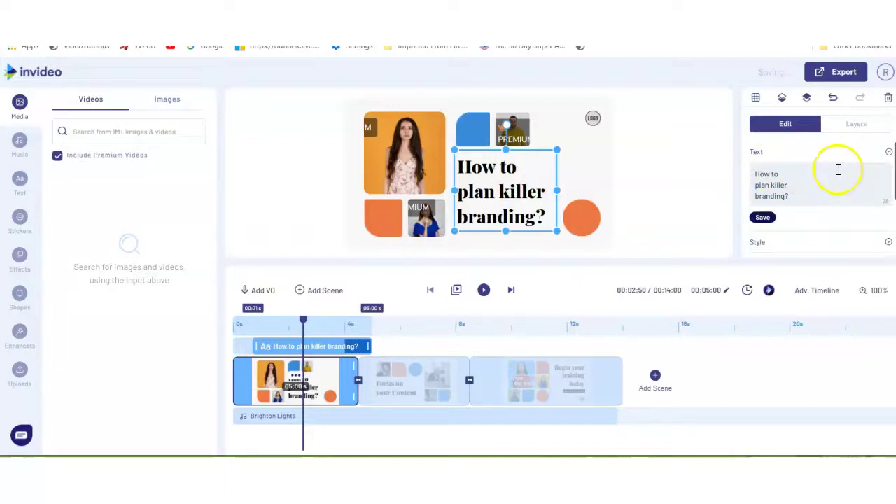
scroll(839, 170, down, 3)
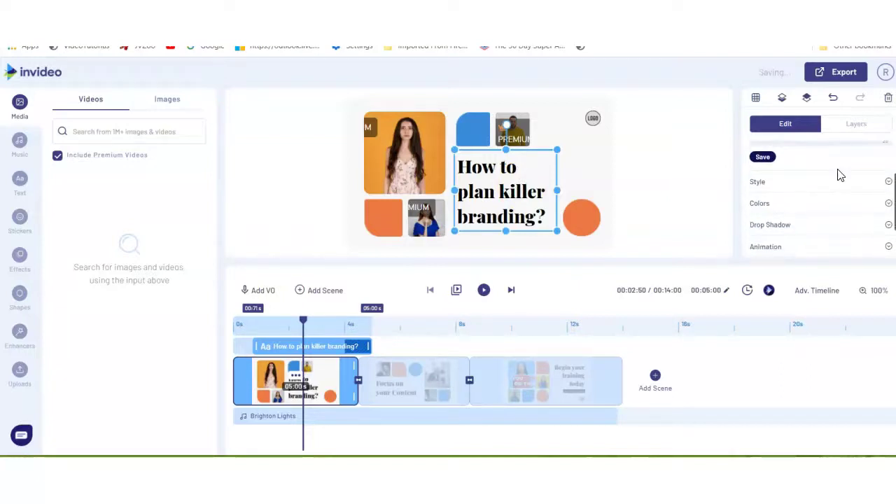
scroll(840, 175, down, 1)
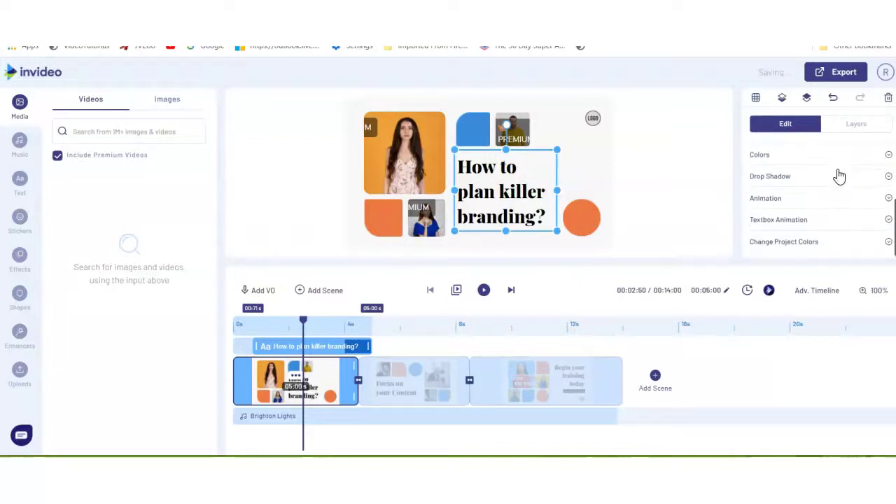
scroll(843, 228, up, 2)
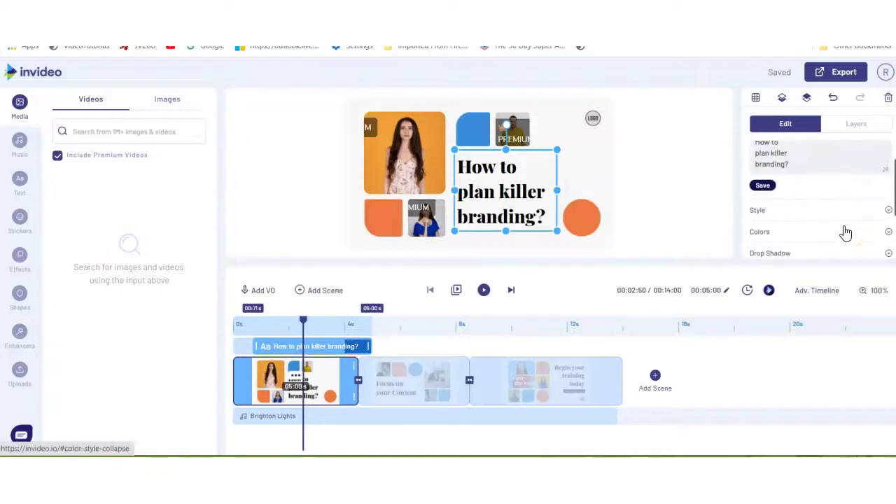
scroll(832, 199, down, 2)
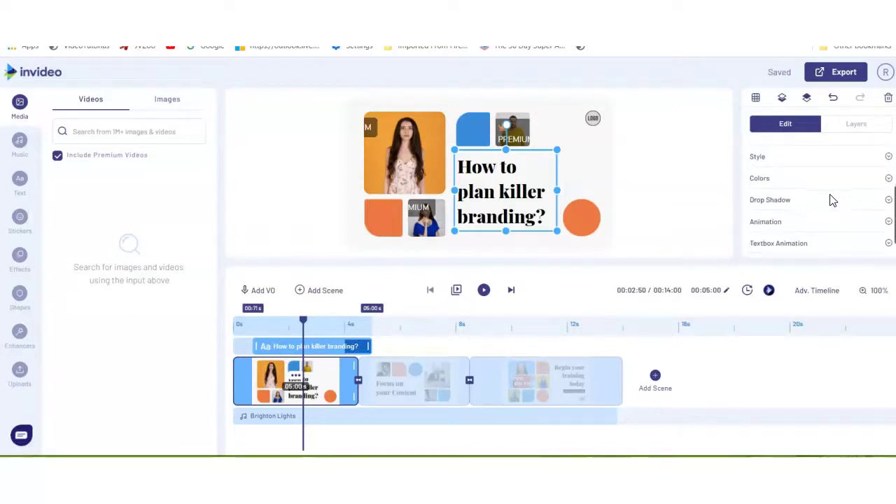
scroll(832, 201, down, 1)
scroll(832, 201, up, 3)
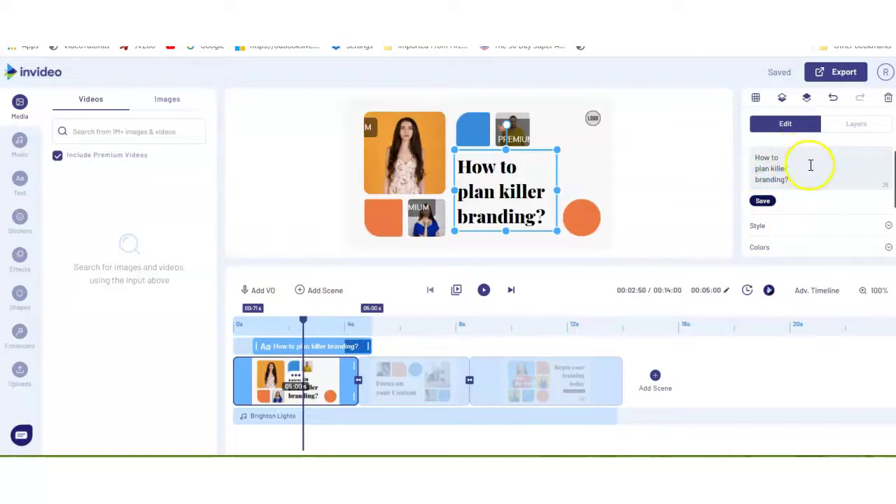
Replace "How to" in the headline with "Best ways to" and reshape its text box to a wider, two-line block beneath the blue shape.
double_click(522, 166)
key(shift+Home)
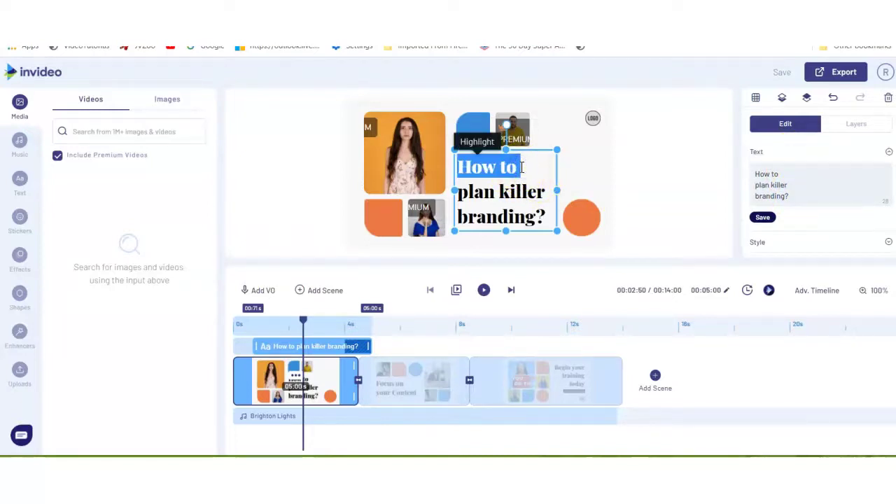
text(Best ways to)
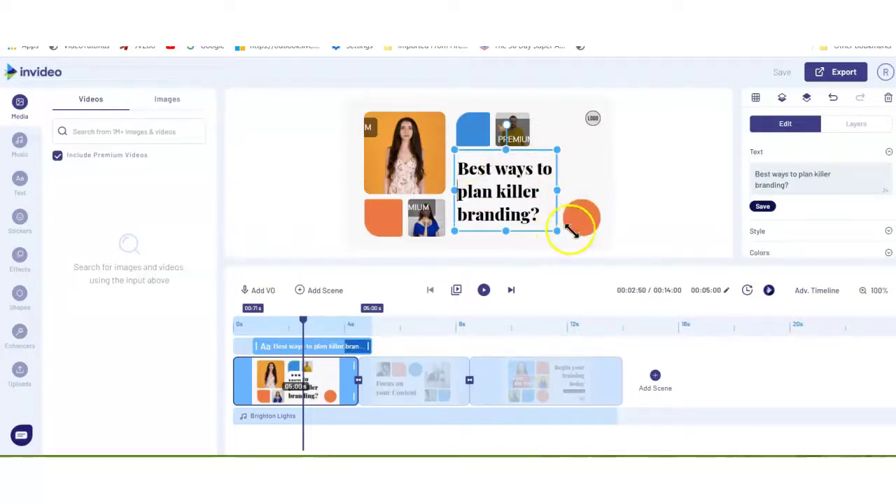
click(752, 203)
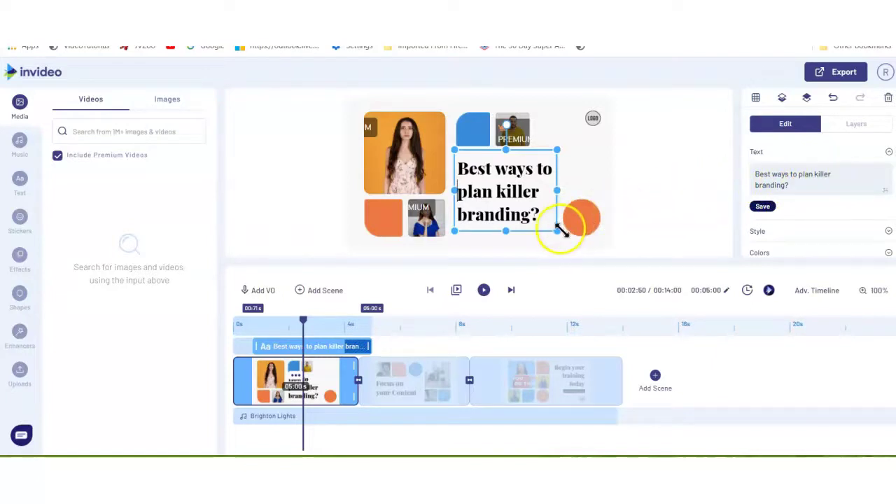
drag(558, 235, 591, 170)
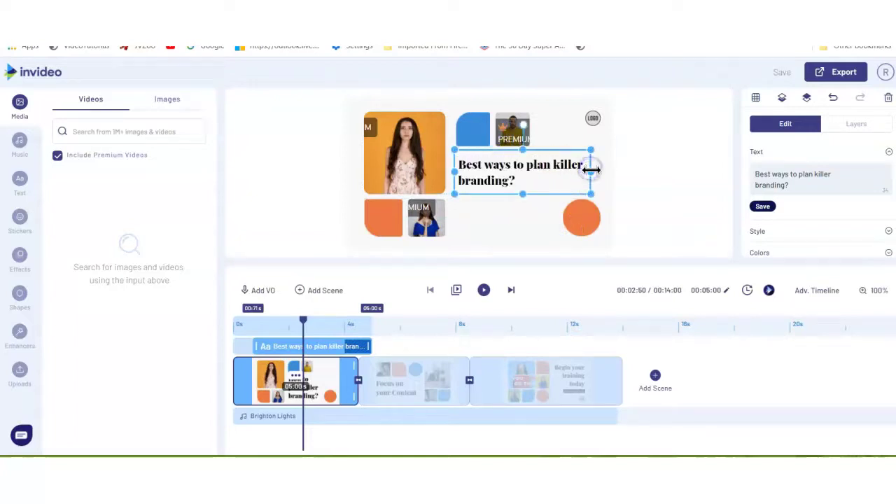
mouse_move(523, 175)
mouse_down()
mouse_move(516, 241)
mouse_move(506, 181)
mouse_move(530, 208)
mouse_move(507, 202)
mouse_move(519, 179)
mouse_up()
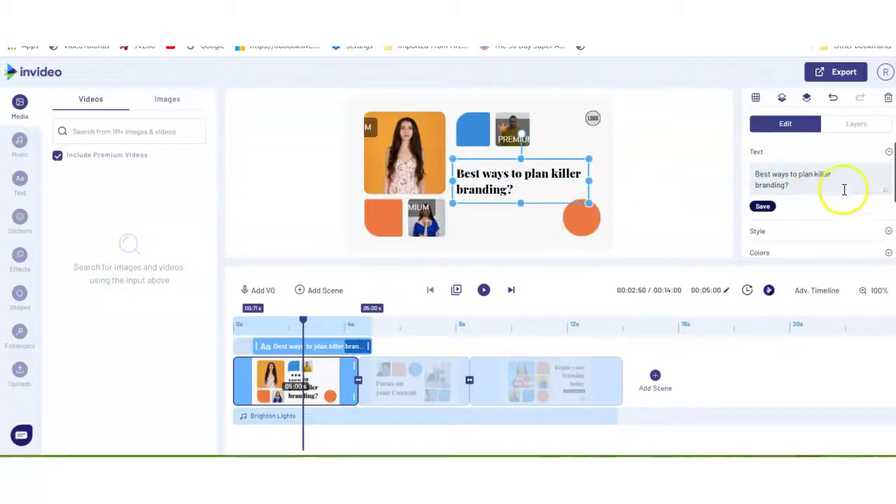
Change the headline's primary font to Pangolin.
click(888, 153)
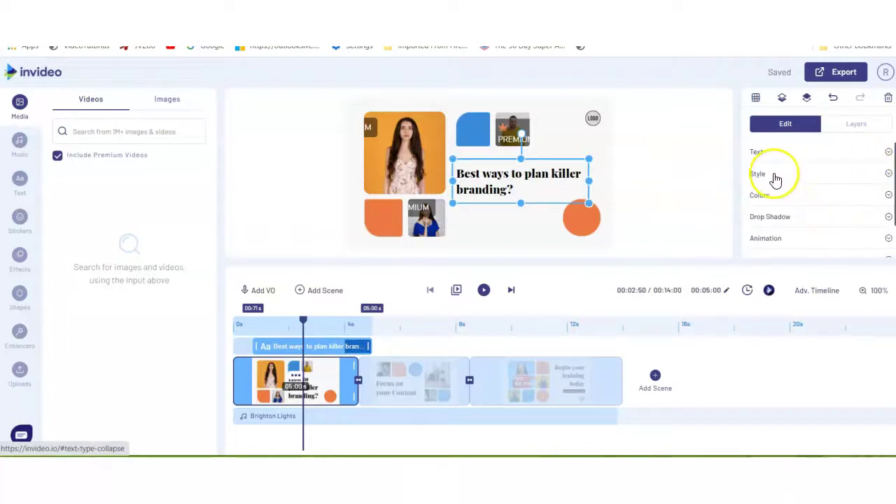
click(888, 175)
scroll(840, 199, down, 1)
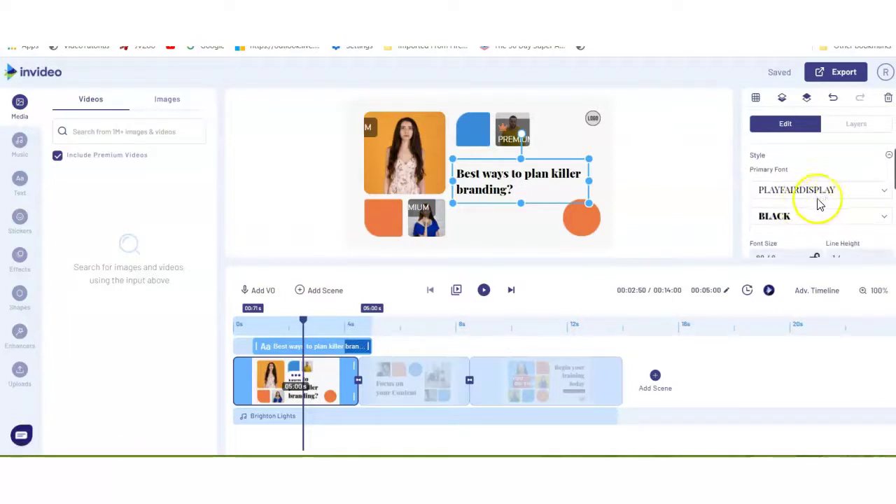
click(827, 199)
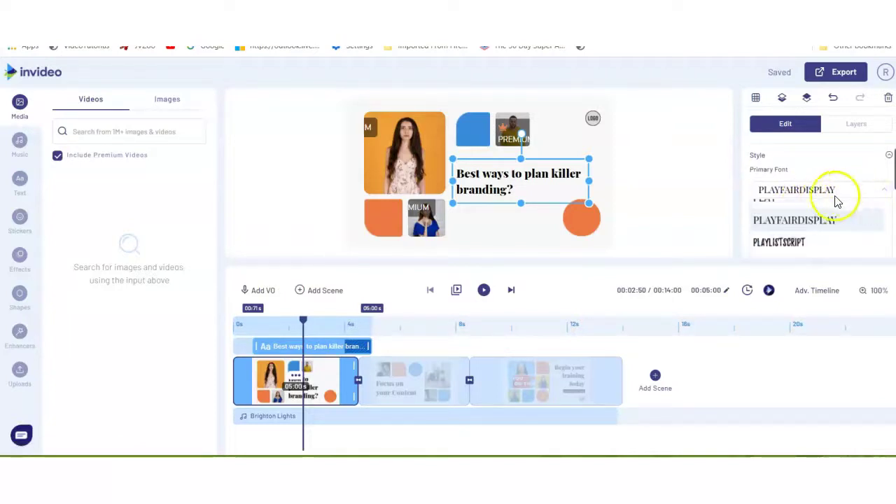
scroll(806, 242, up, 10)
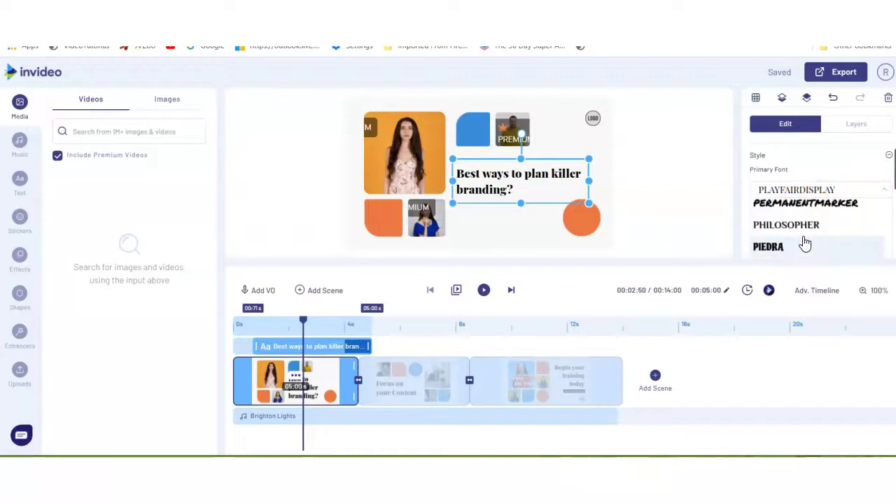
scroll(805, 242, up, 3)
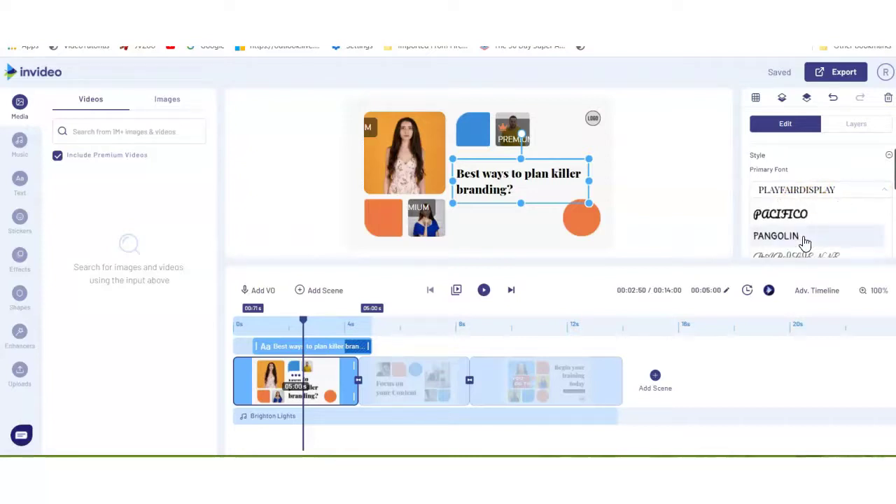
click(799, 238)
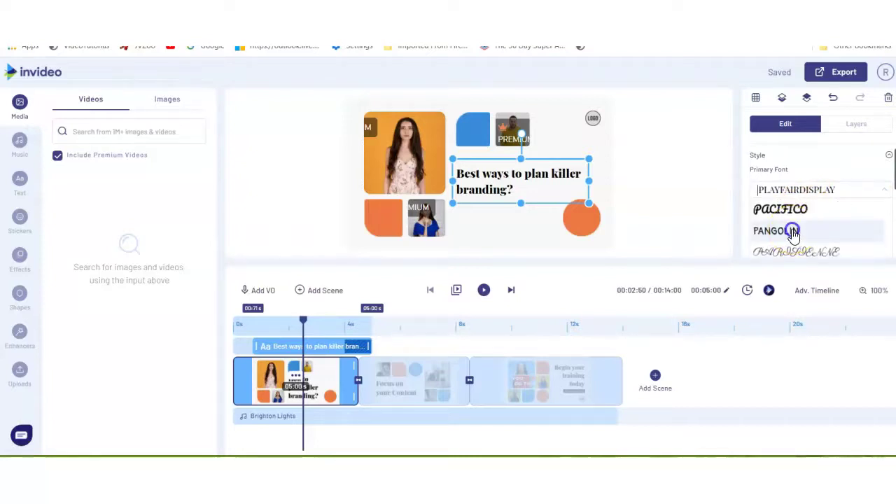
click(672, 187)
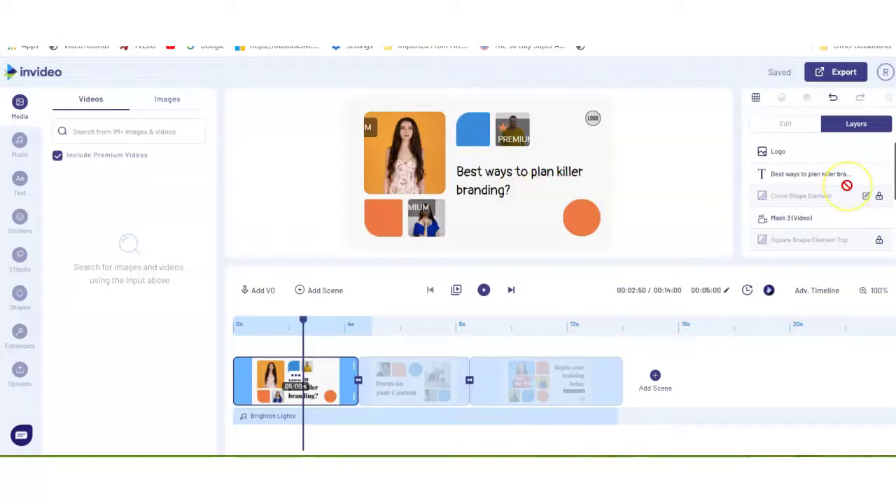
Set the headline's text color to red.
scroll(866, 220, down, 2)
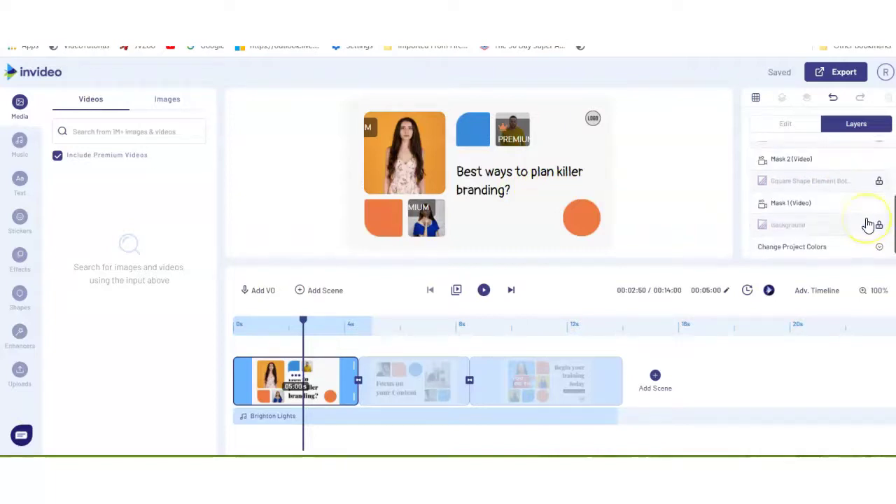
click(499, 172)
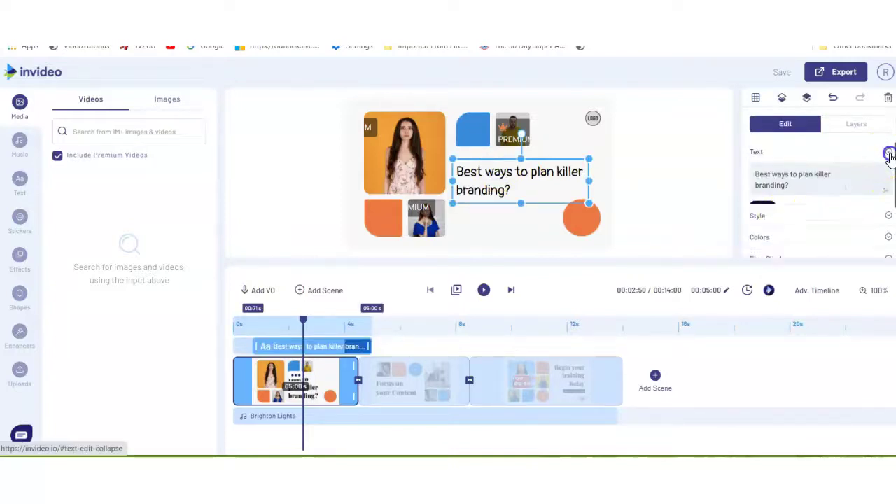
click(888, 199)
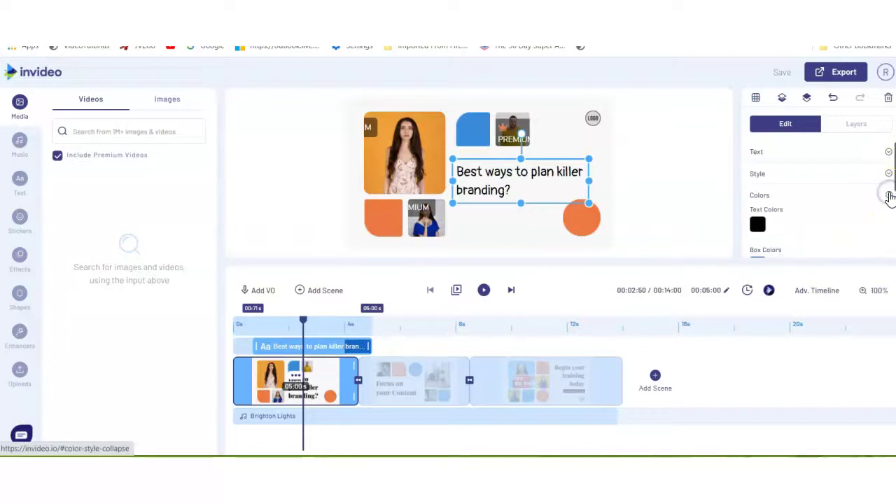
scroll(790, 224, down, 1)
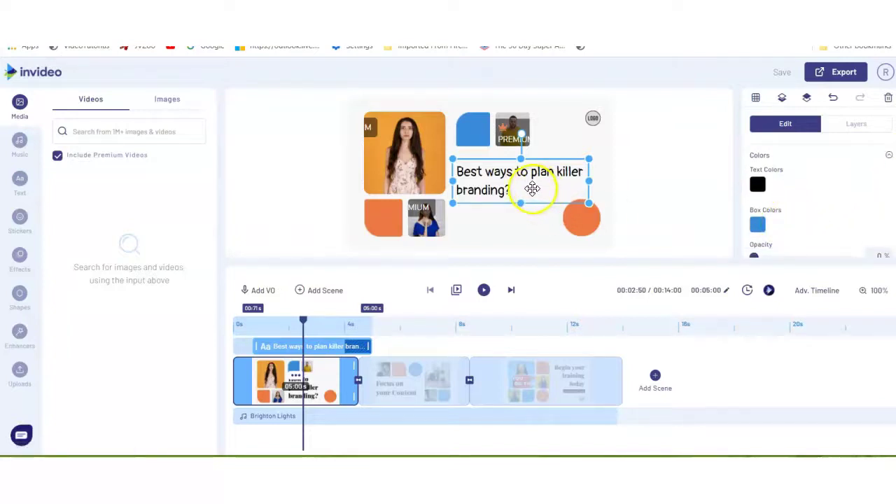
click(758, 187)
drag(826, 222, 868, 206)
click(698, 206)
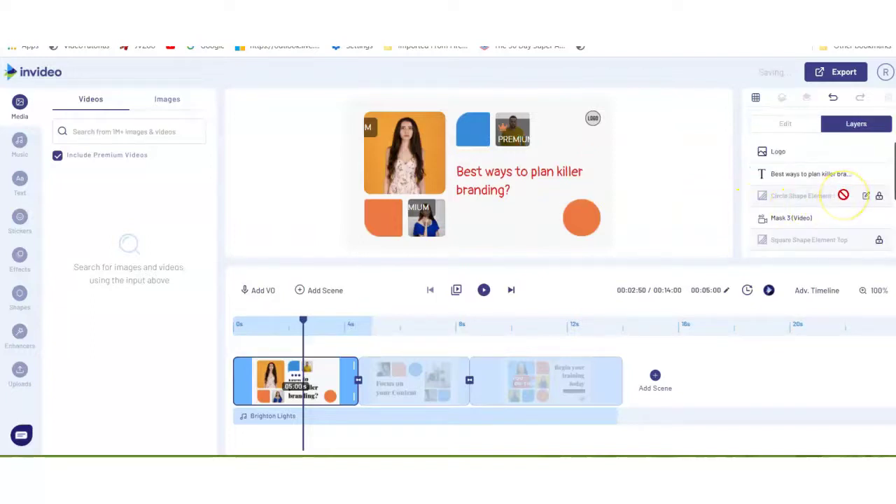
Move the red headline slightly up and to the right, just below the small picture of the man.
click(560, 172)
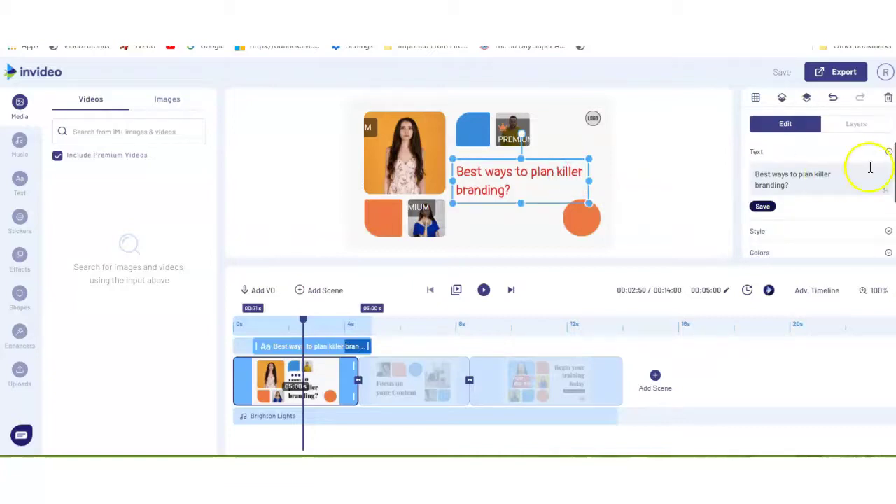
scroll(886, 173, down, 2)
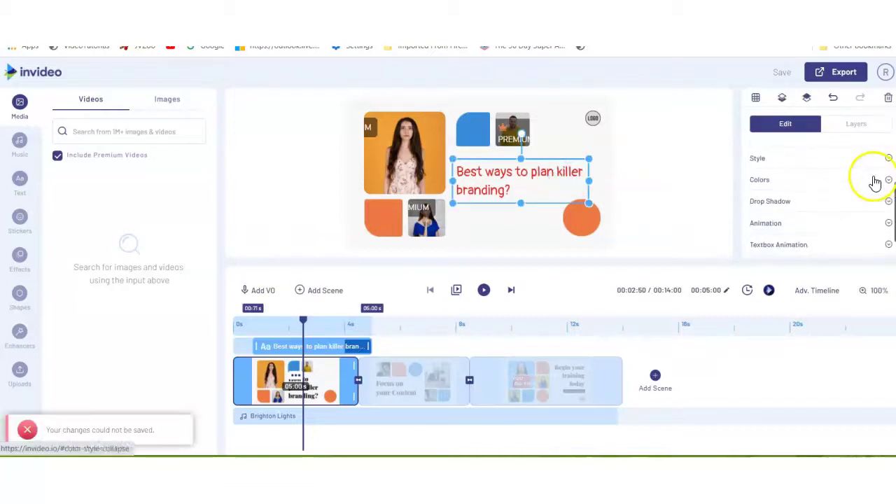
scroll(887, 203, down, 1)
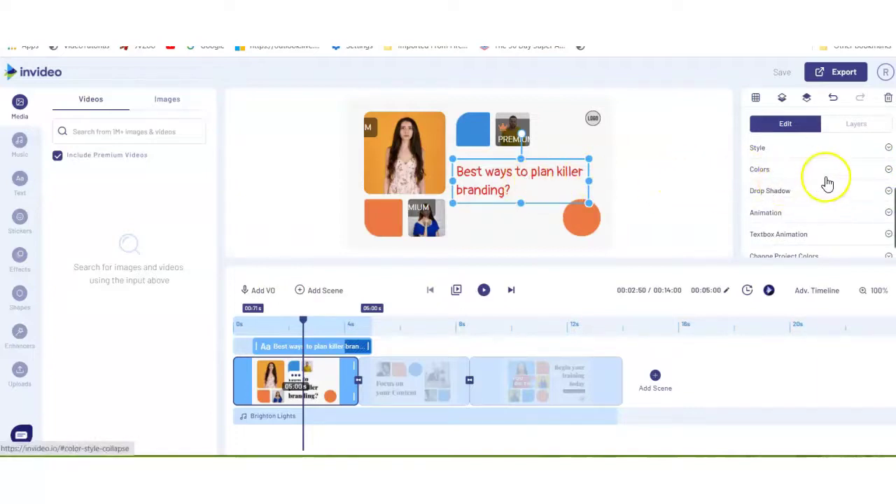
scroll(828, 183, down, 1)
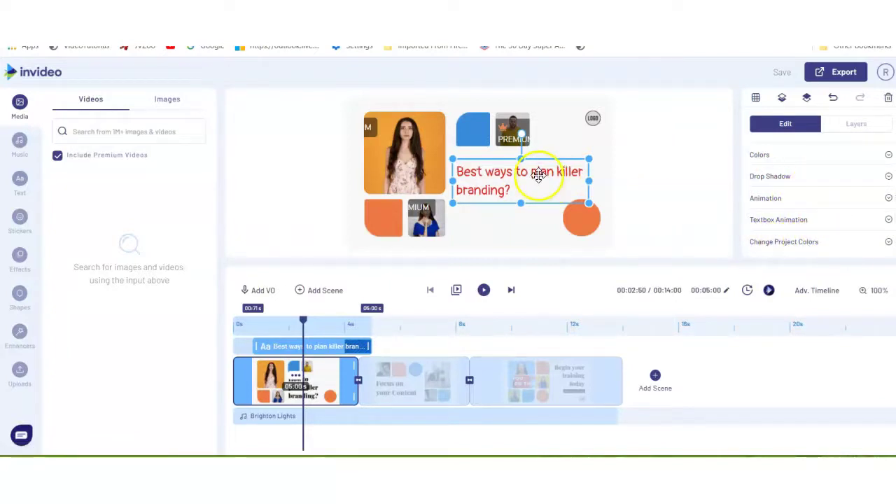
mouse_move(528, 178)
mouse_down()
mouse_move(542, 178)
mouse_move(542, 168)
mouse_up()
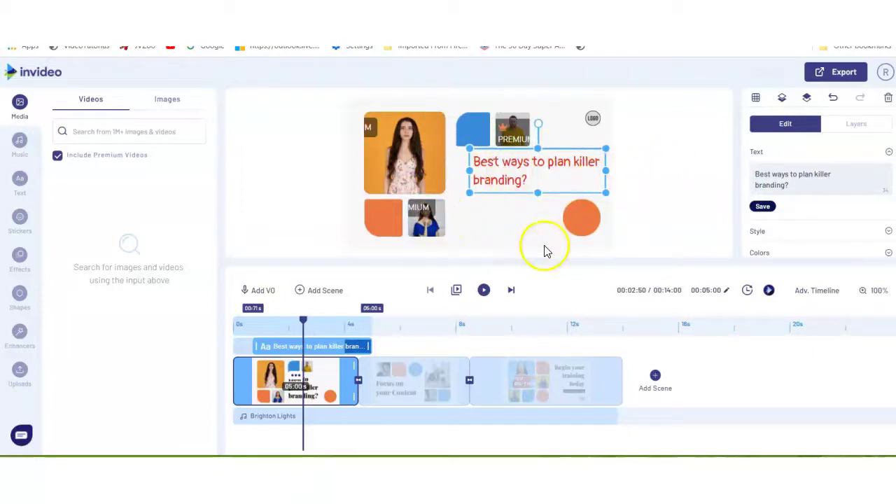
Shrink the large video of the woman on orange and place it below the headline, beside the orange circle.
click(411, 165)
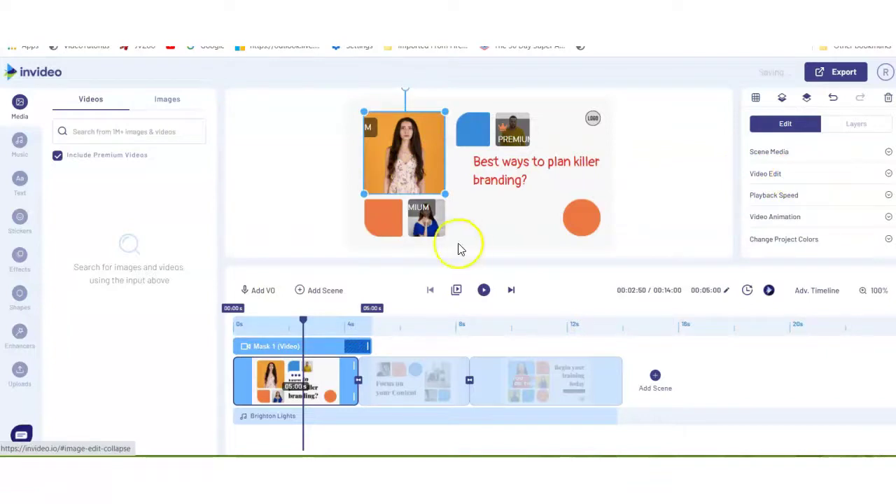
mouse_move(445, 194)
mouse_down()
mouse_move(430, 173)
mouse_move(439, 180)
mouse_up()
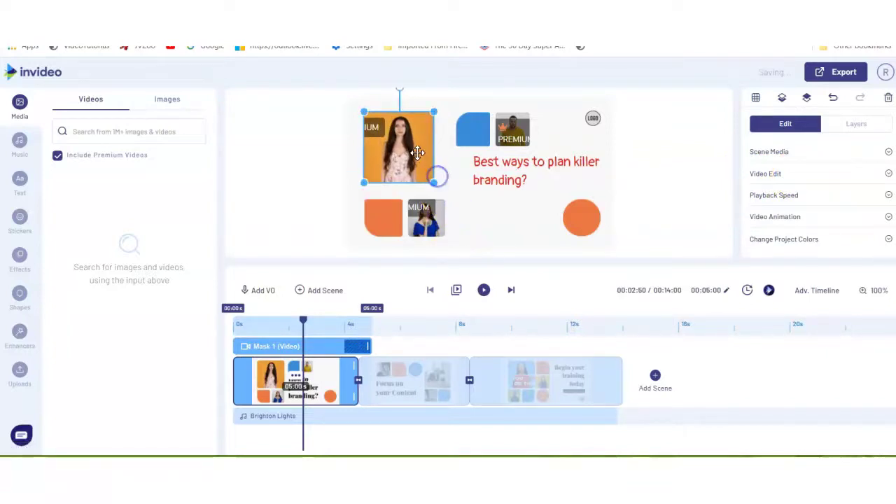
drag(416, 150, 480, 224)
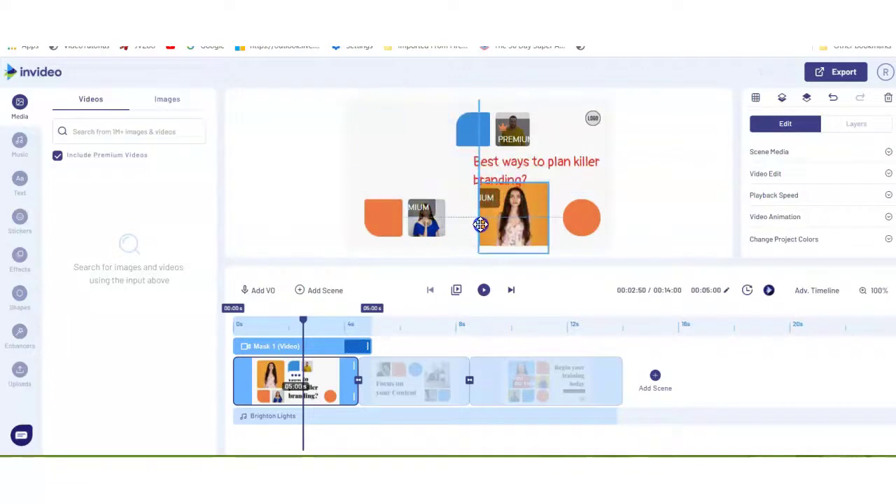
drag(478, 181, 508, 211)
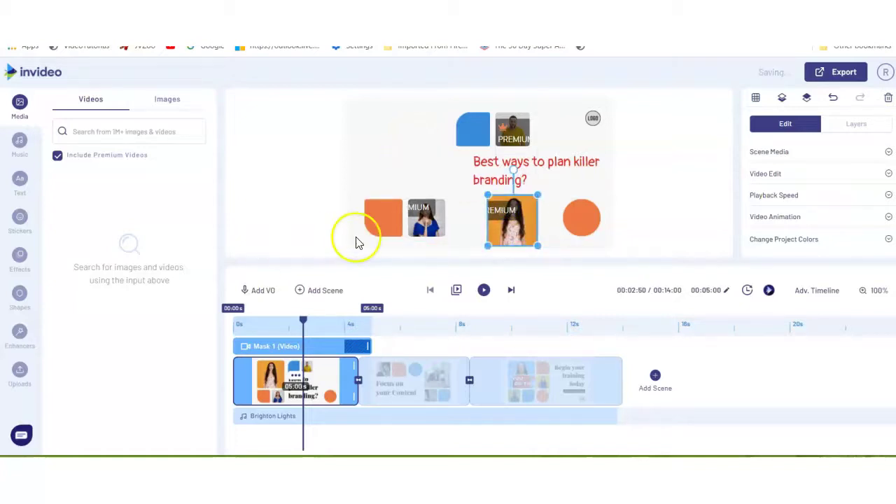
Add the uploaded image of scattered magazine pages to the opening scene.
click(21, 369)
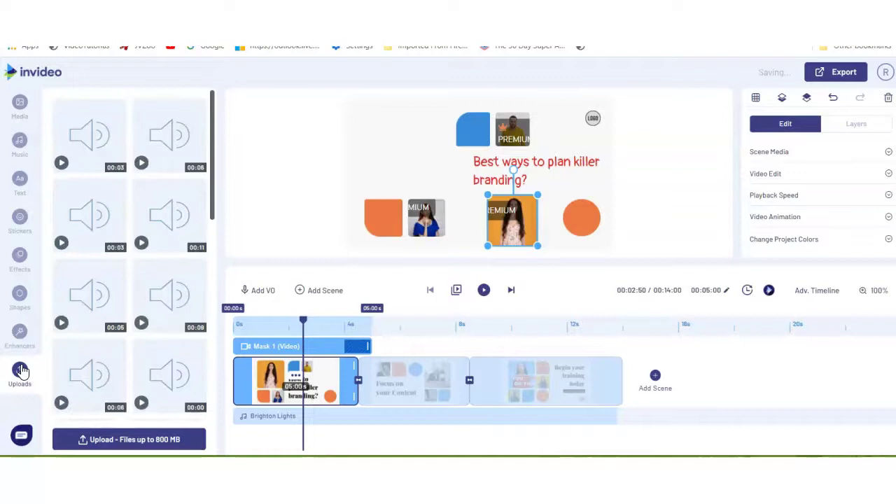
scroll(149, 193, down, 5)
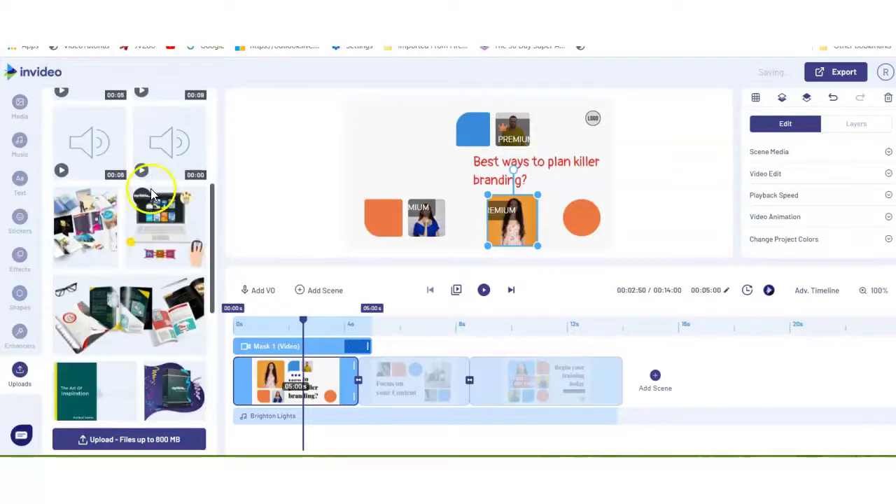
drag(116, 175, 403, 136)
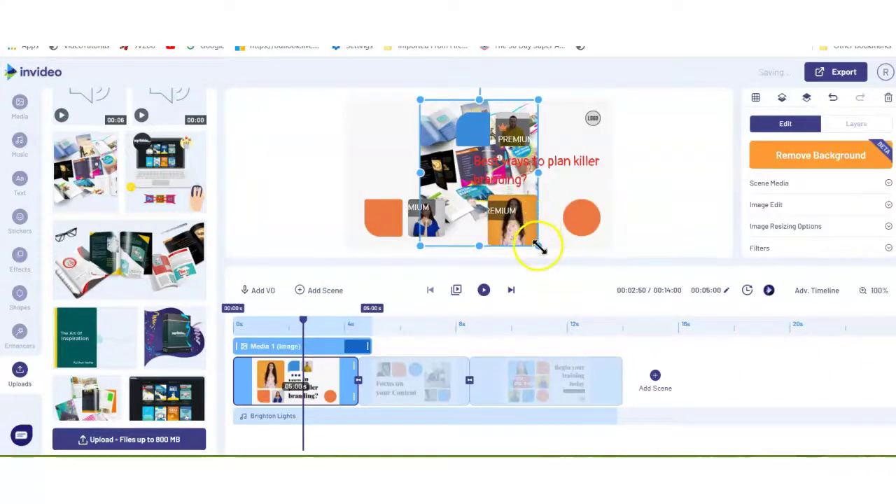
Shrink the magazine image, place it in the empty area beside the blue shape, and widen it slightly.
drag(466, 87, 397, 143)
click(445, 131)
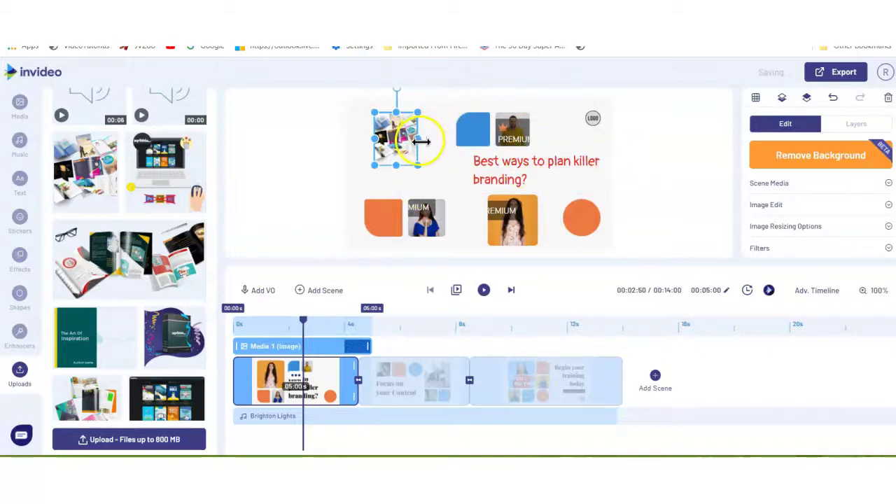
drag(420, 141, 428, 142)
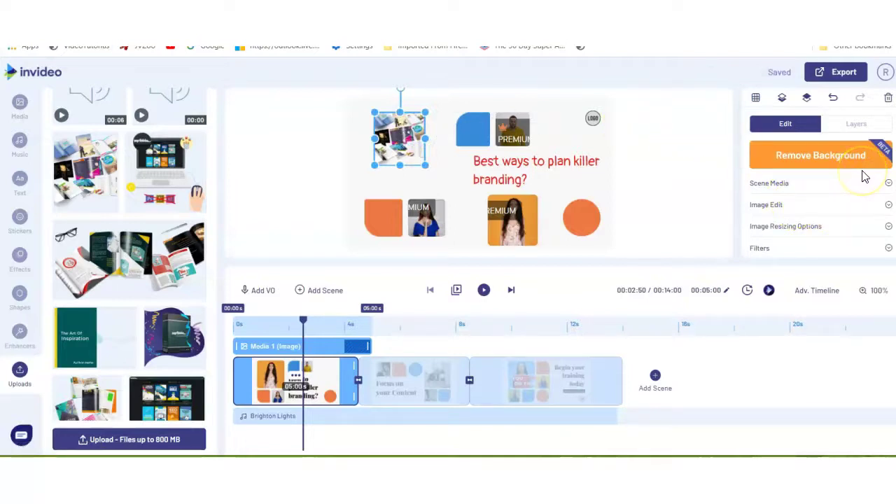
Crop the magazine image to its upper-left portion and enlarge the result to fill the space above the orange shape.
click(840, 206)
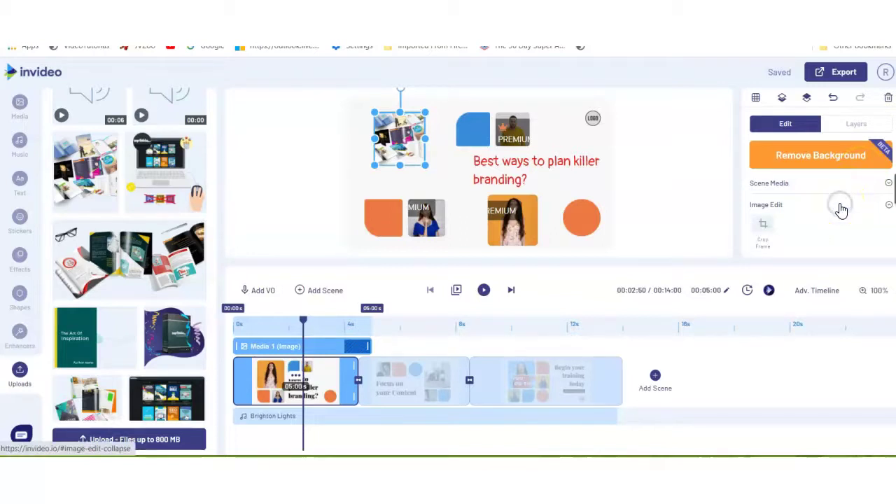
click(766, 210)
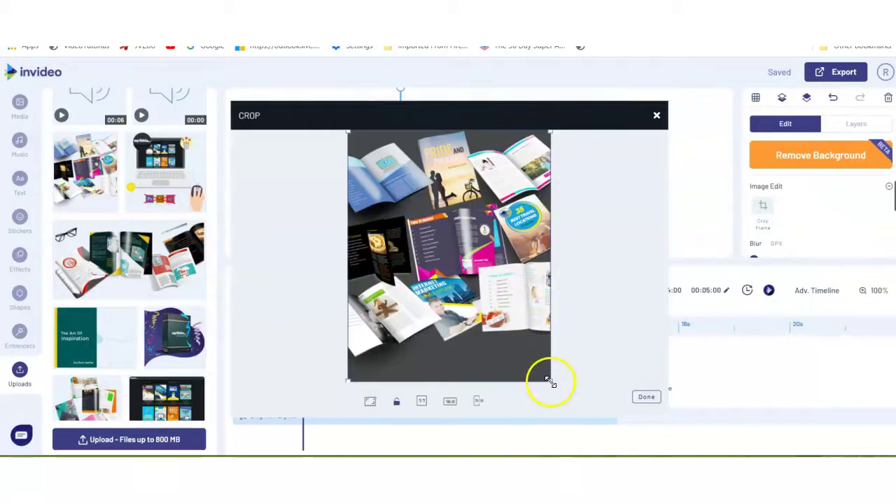
drag(552, 384, 462, 253)
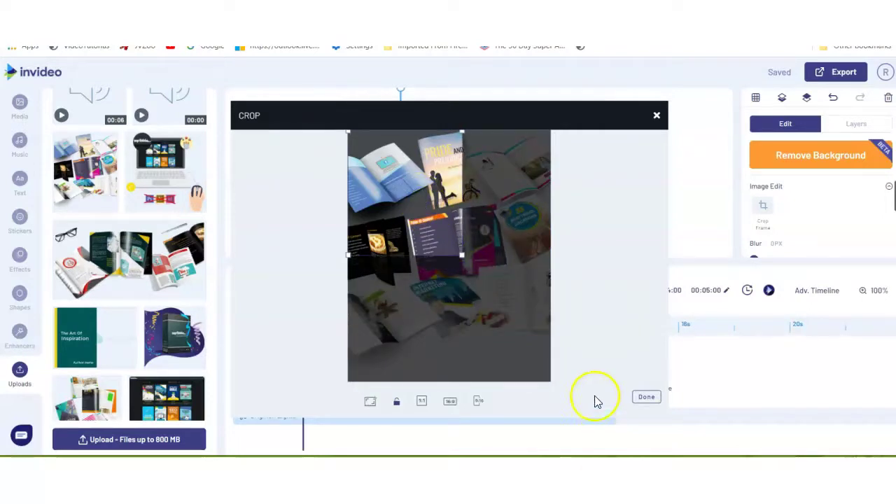
click(647, 398)
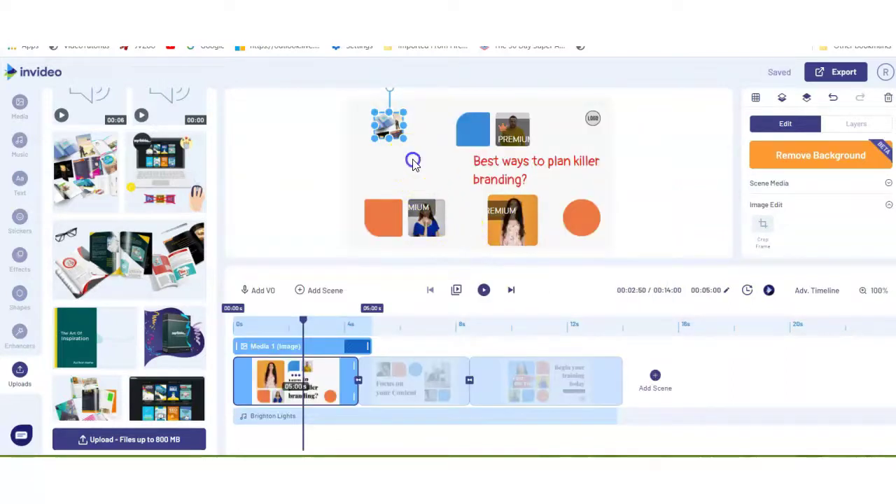
drag(405, 137, 432, 181)
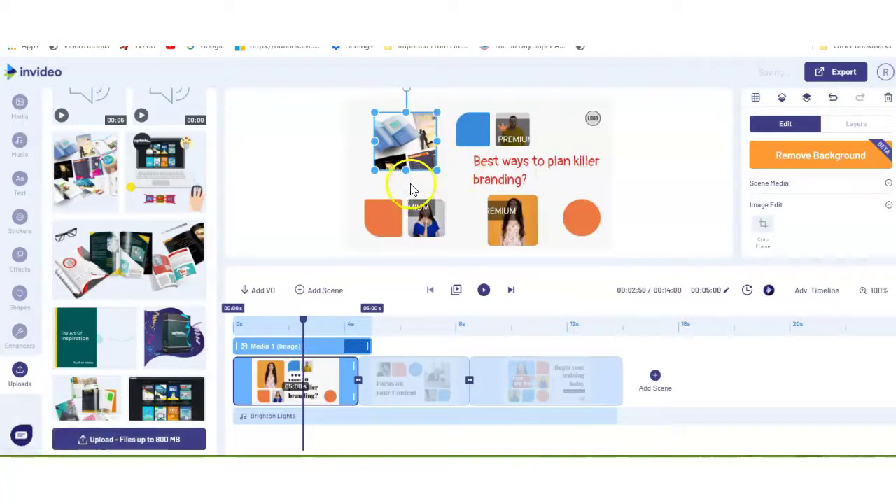
click(640, 168)
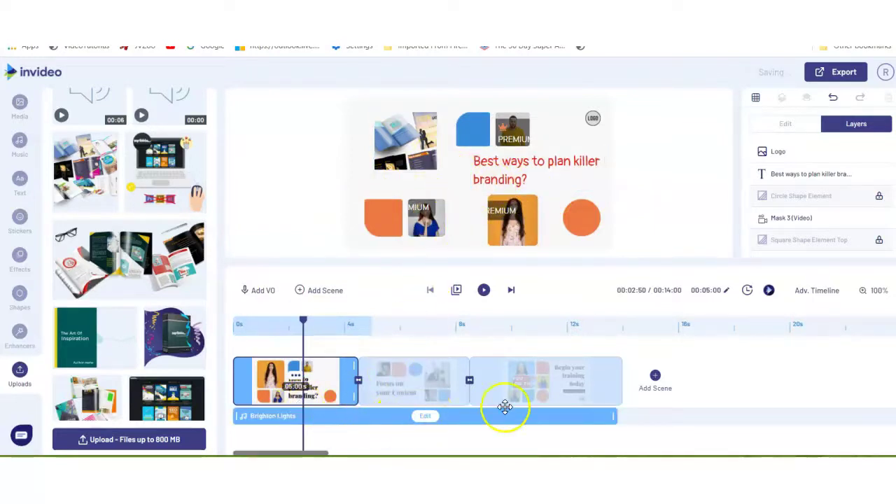
Preview the opening scene and the full video.
click(488, 287)
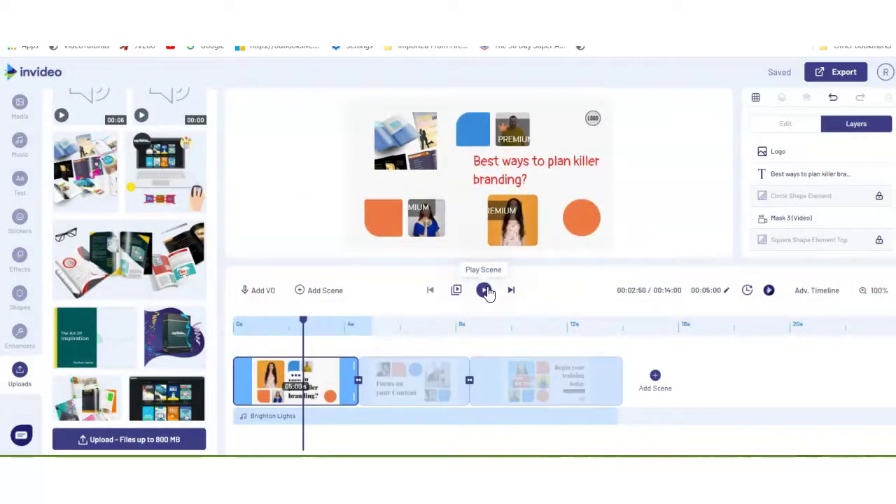
click(456, 293)
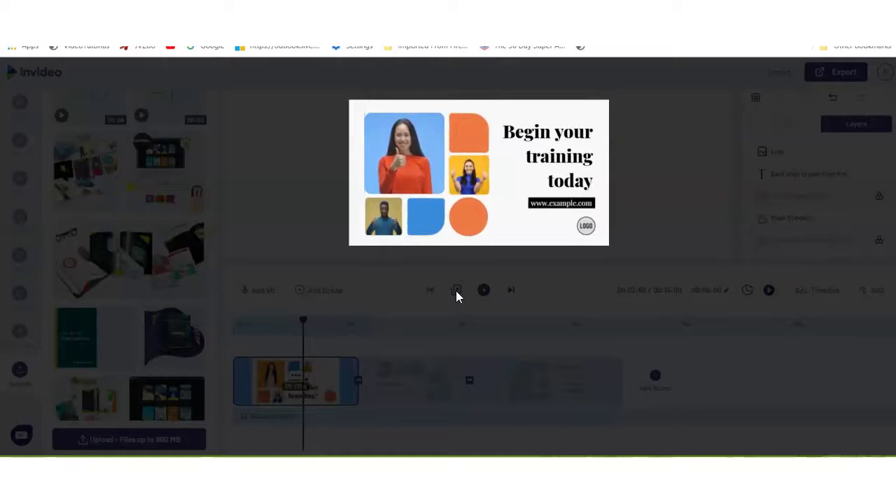
click(558, 260)
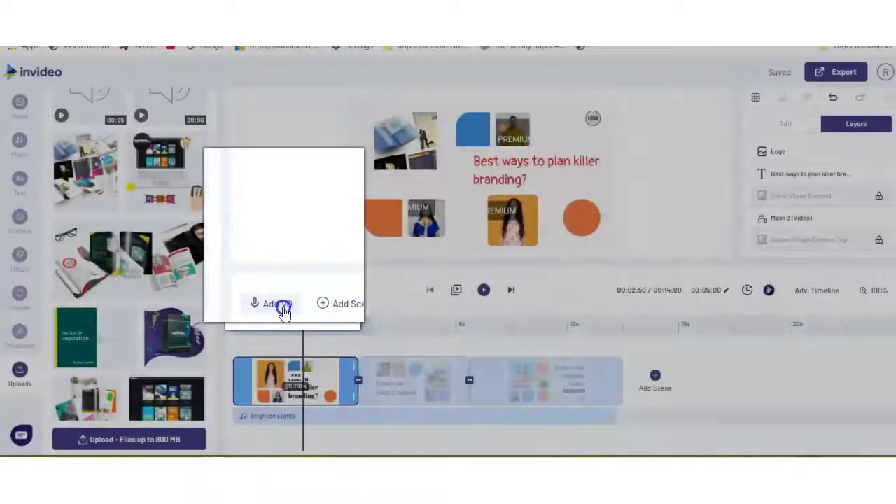
Record a voice-over of about 4 seconds and add it to the timeline.
click(342, 313)
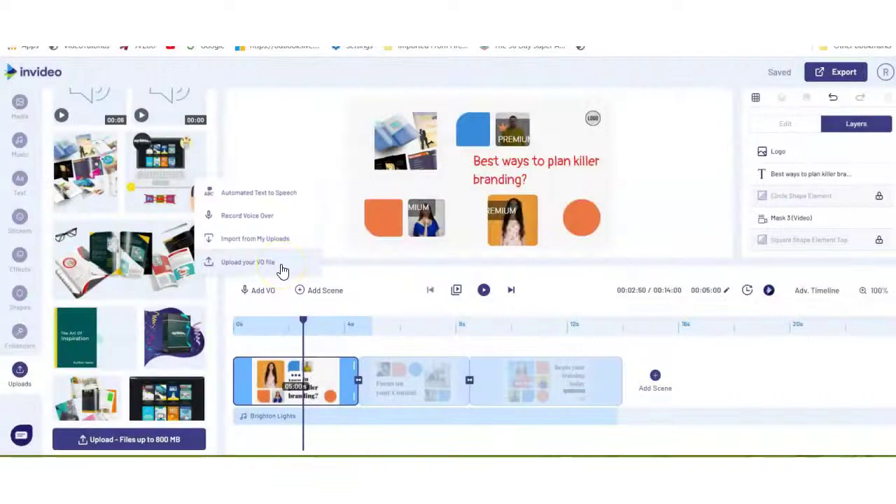
click(280, 260)
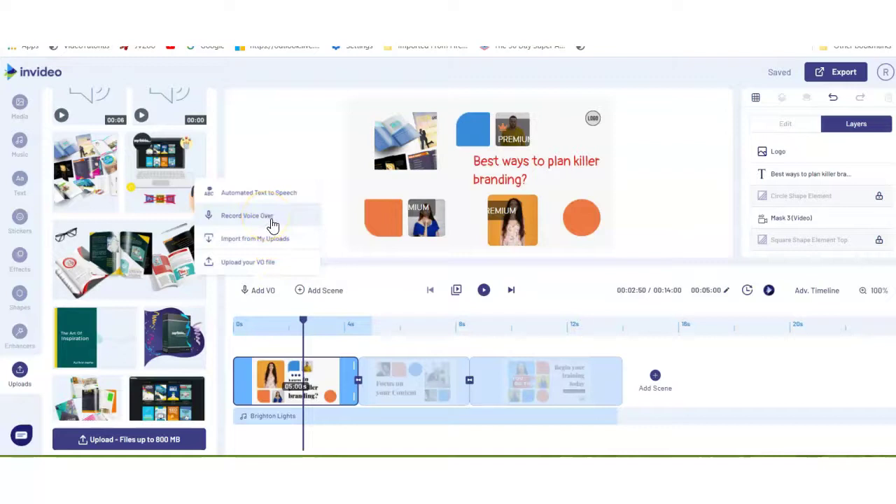
click(272, 223)
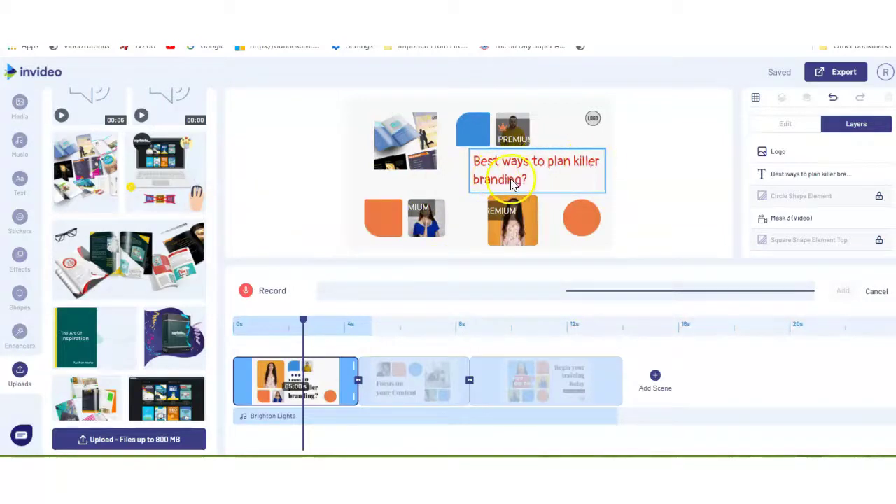
click(248, 293)
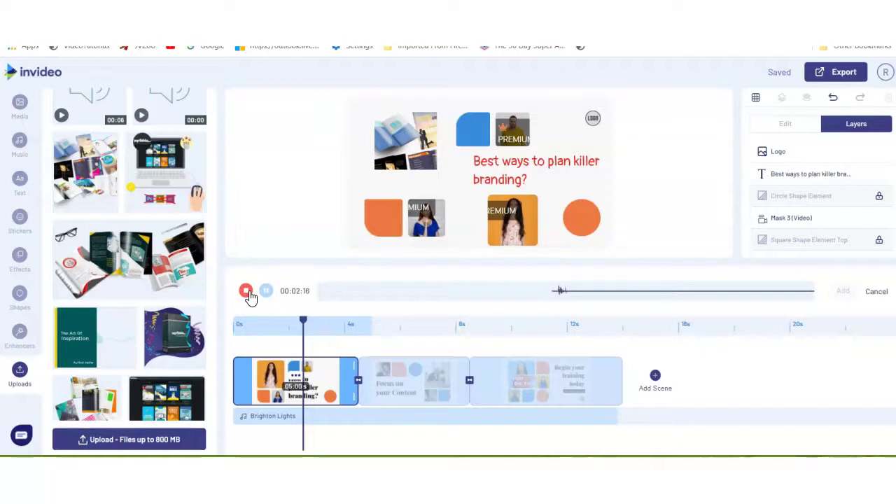
click(247, 291)
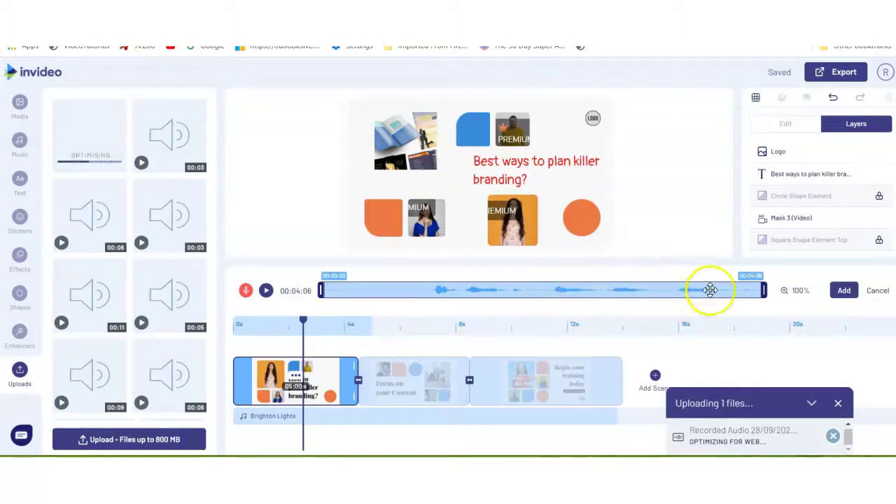
click(843, 292)
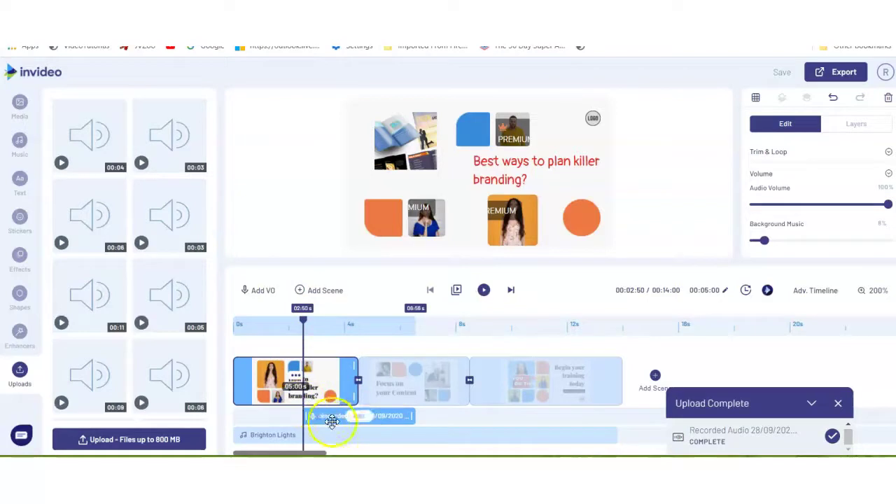
Move the recorded voice-over to the start of the timeline under the first scene and play that scene.
click(483, 290)
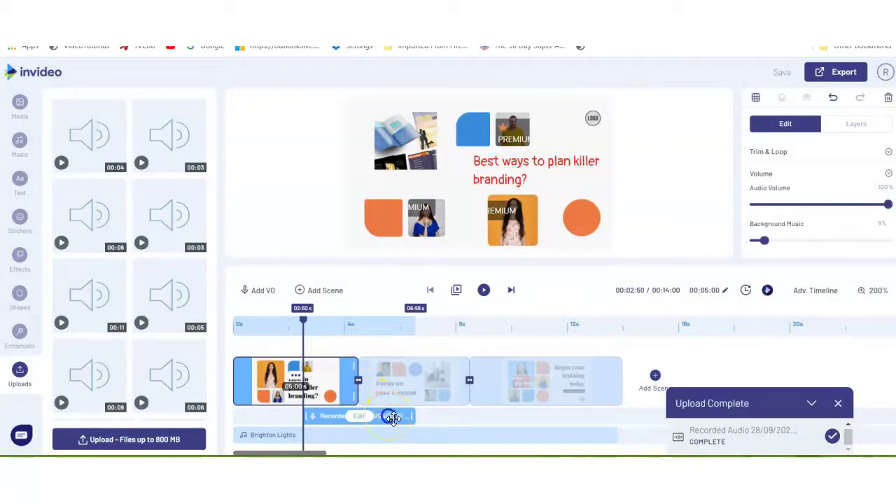
drag(393, 418, 326, 415)
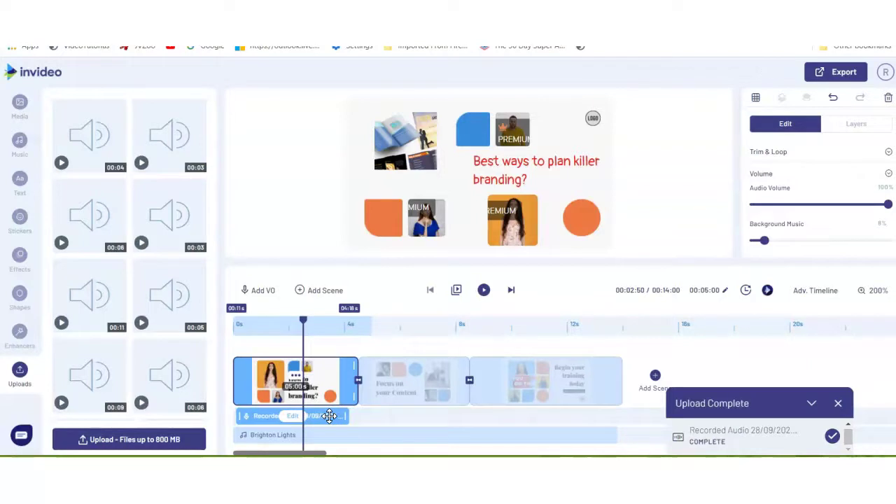
click(483, 291)
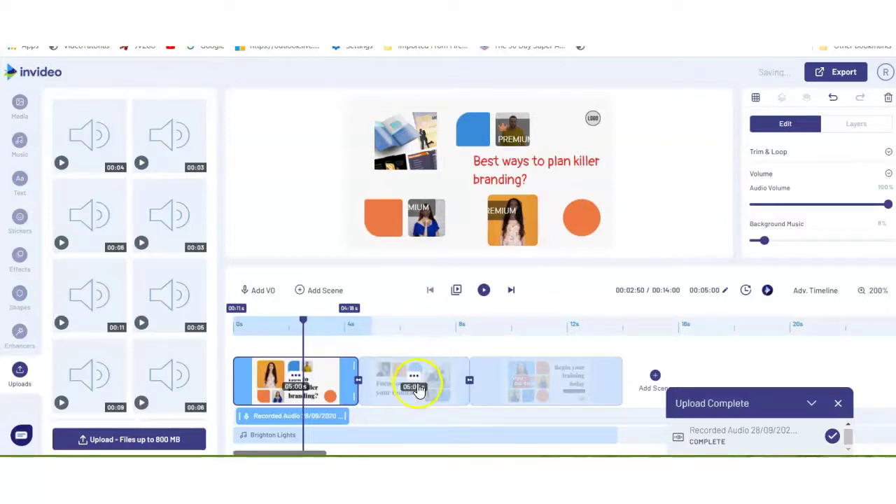
Delete the Brighton Lights music track from the timeline, leaving the "Focus on your Content" scene selected.
click(418, 390)
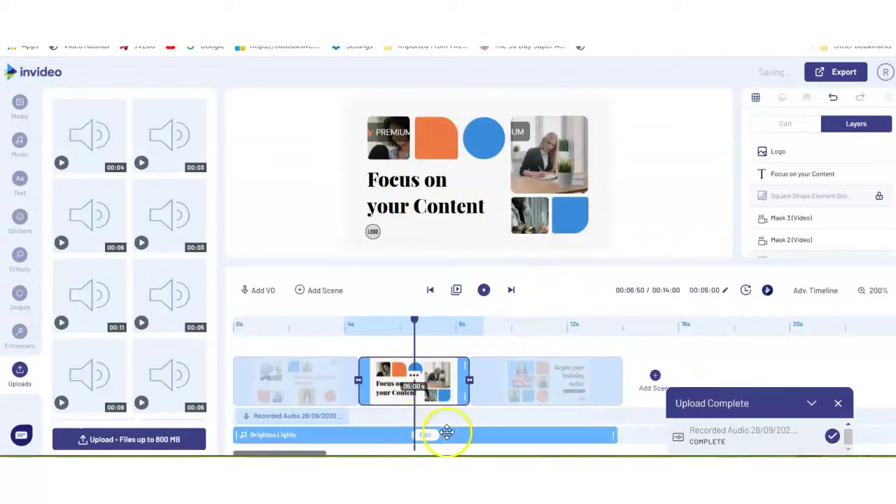
click(432, 441)
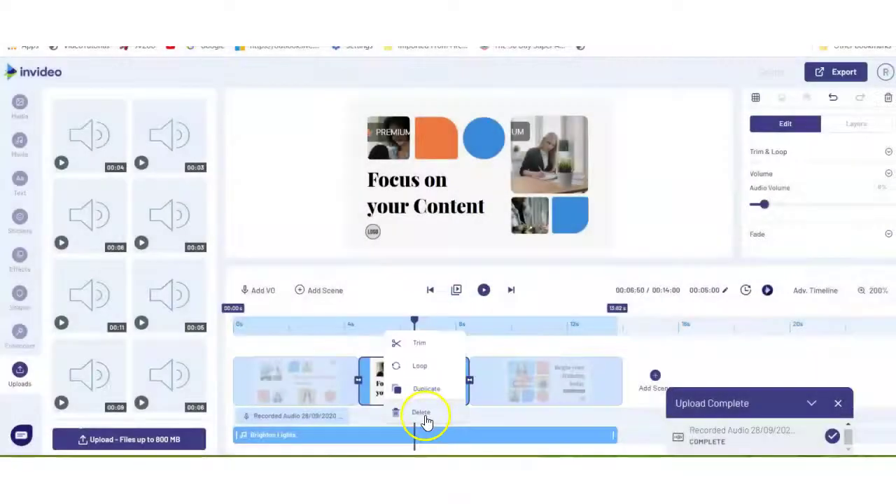
click(426, 418)
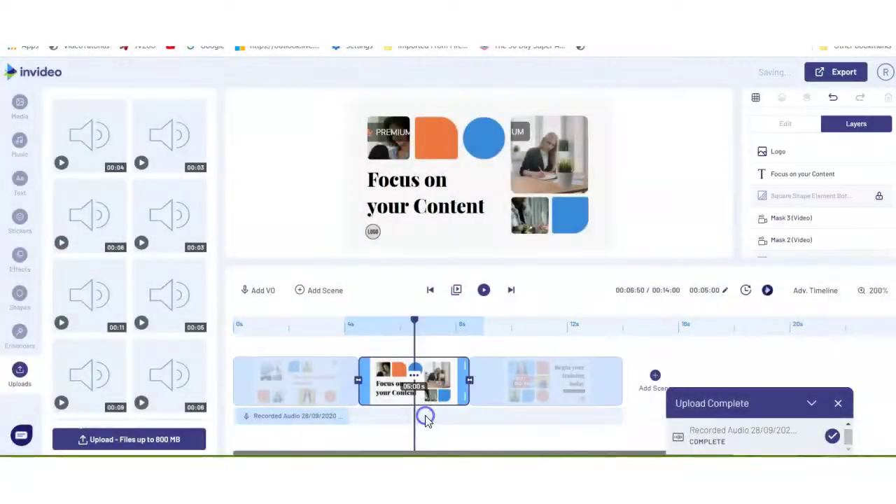
Play the second scene and the opening scene to check their sound.
click(485, 292)
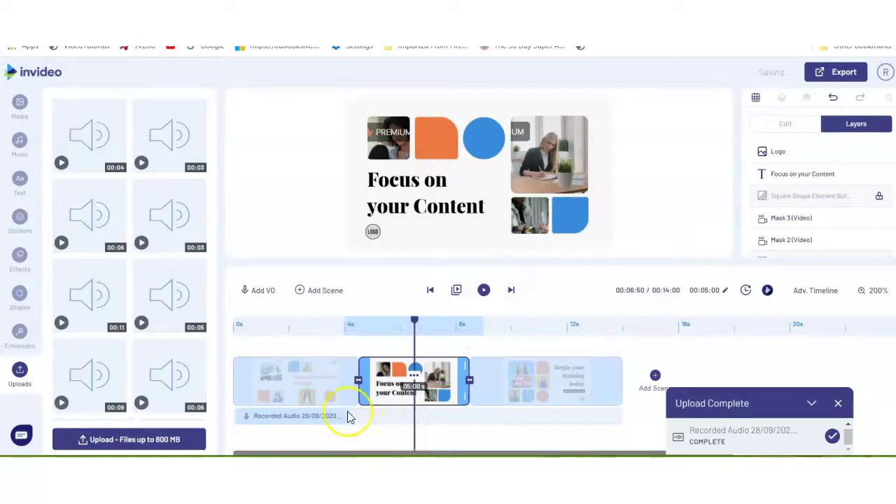
click(285, 387)
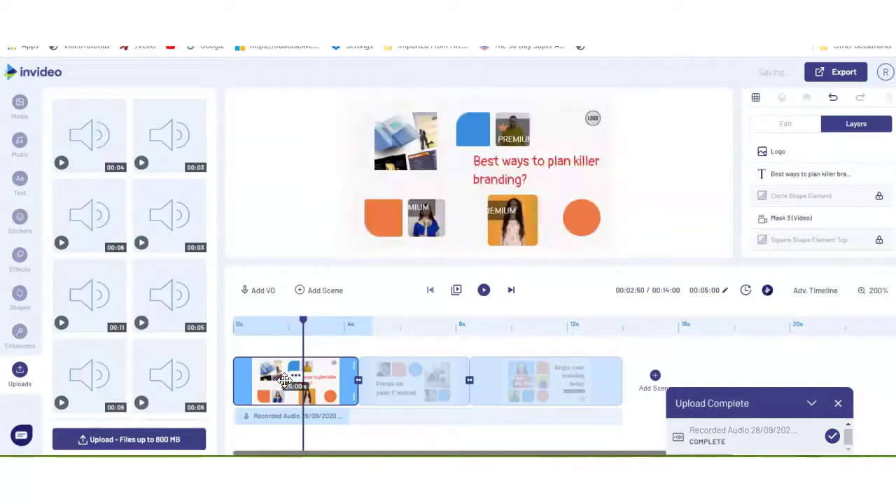
click(484, 290)
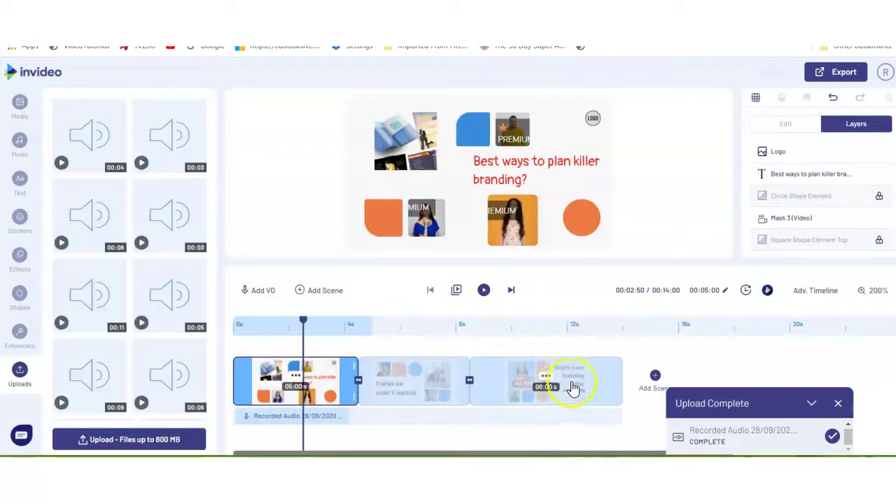
Apply Zoom Out between the first and second scenes and Flippin Y Right between the second and third, and preview the video.
click(359, 381)
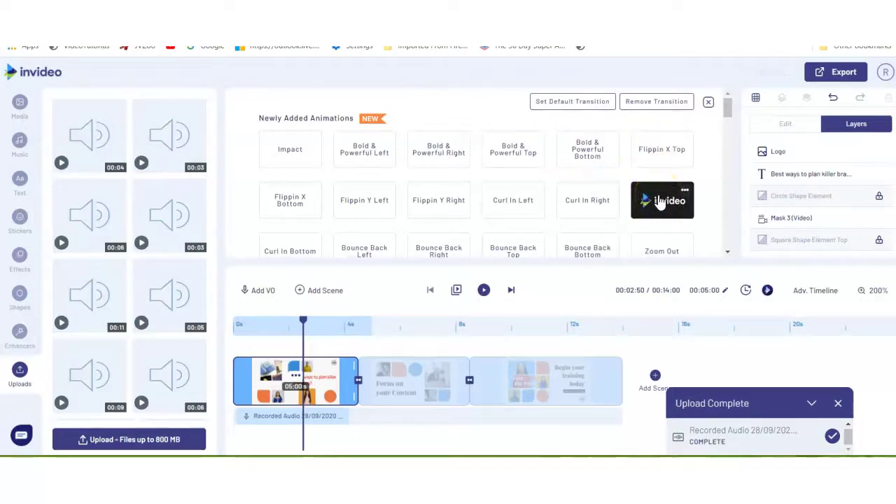
click(660, 247)
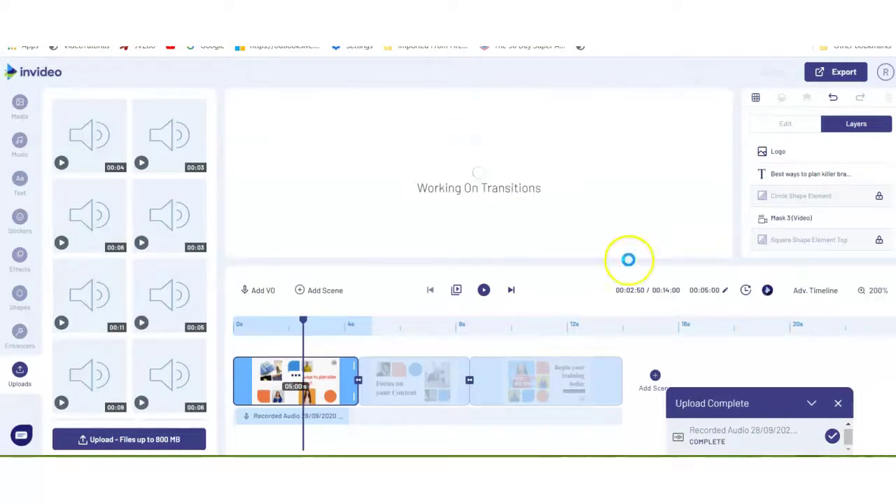
click(470, 381)
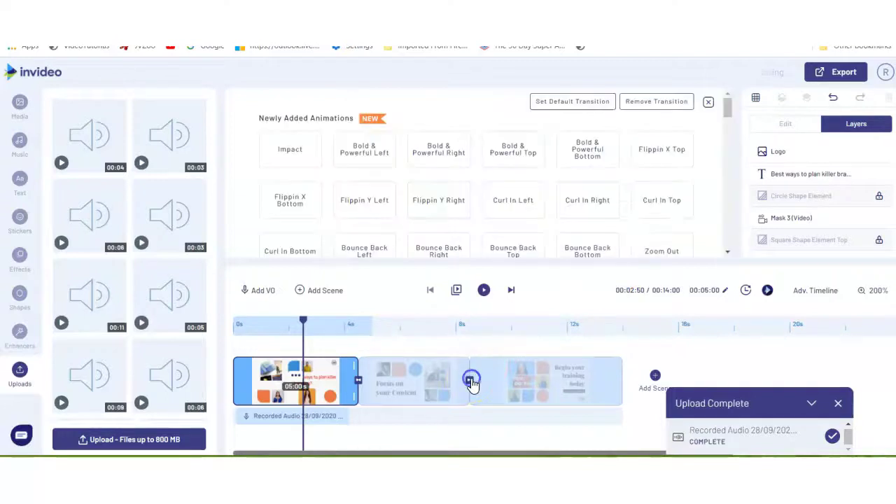
click(439, 200)
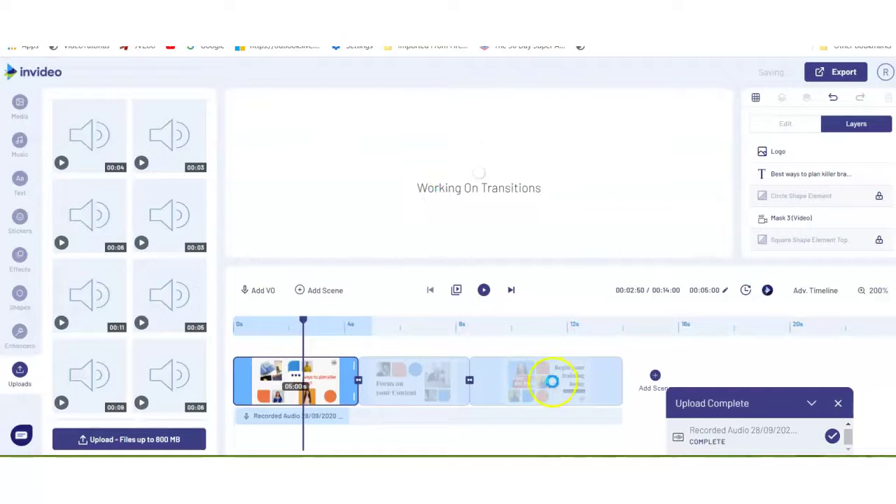
click(483, 290)
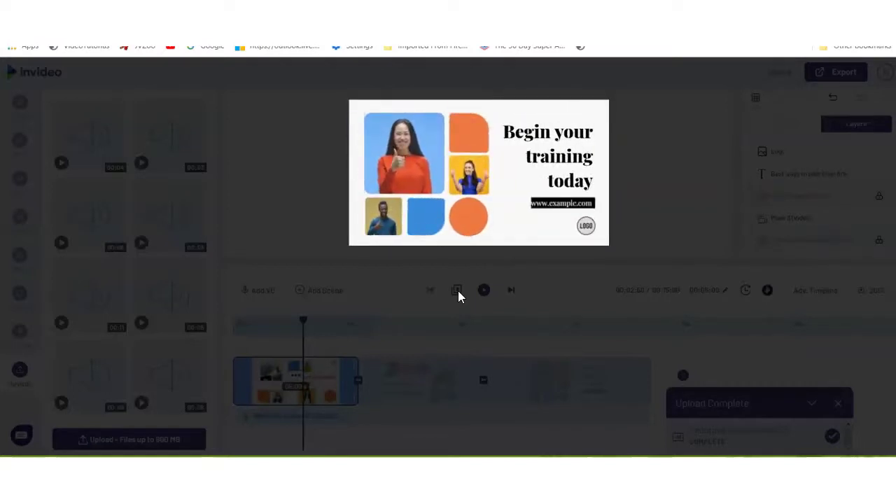
click(477, 282)
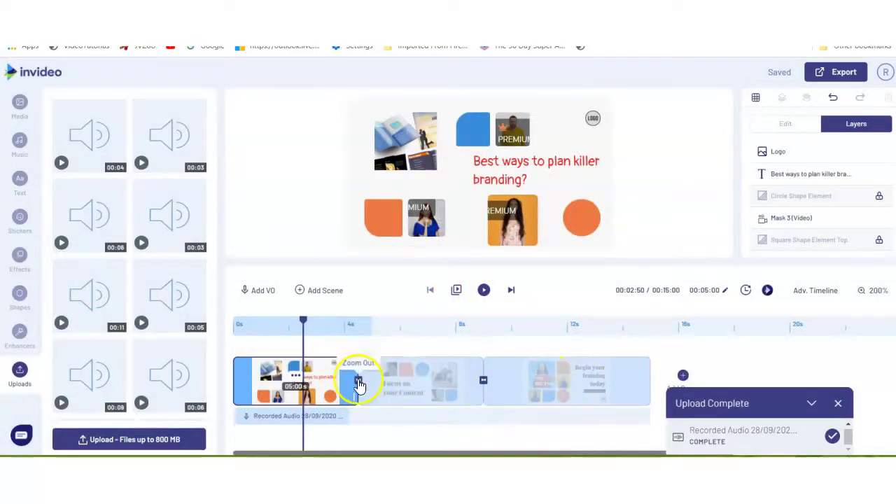
Change the transition between the first and second scenes to Curl In Bottom and preview the full video.
click(358, 382)
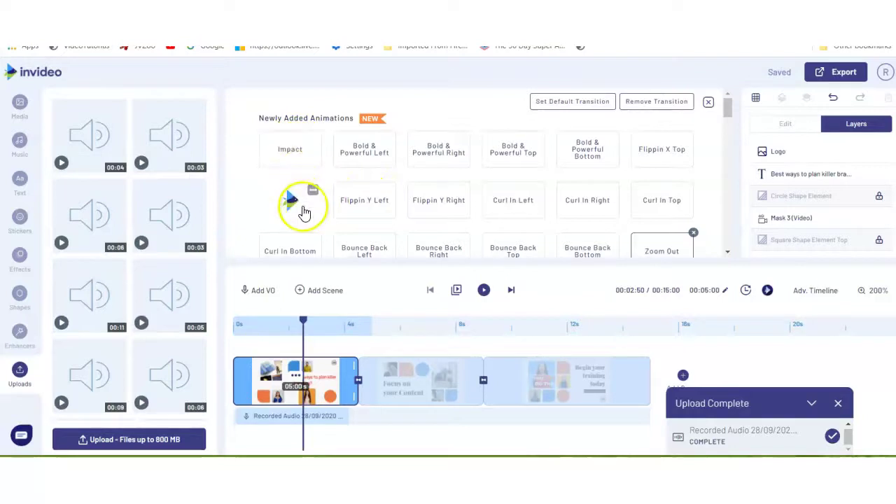
click(298, 243)
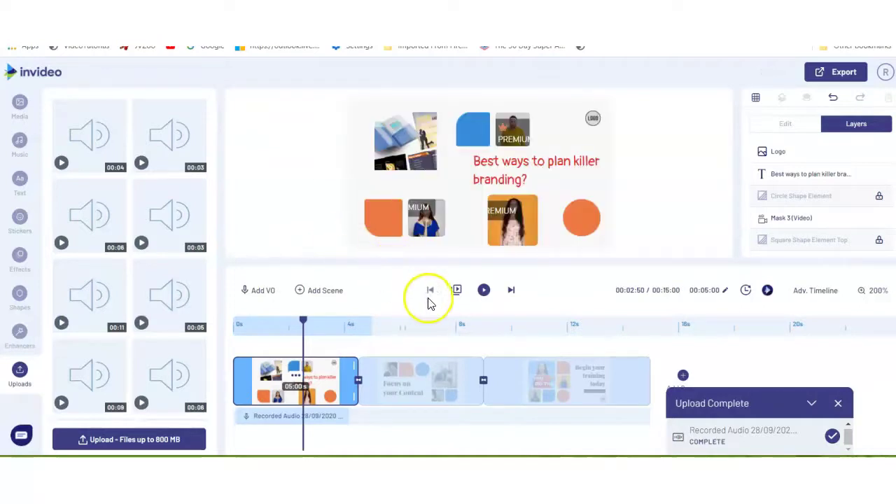
click(456, 291)
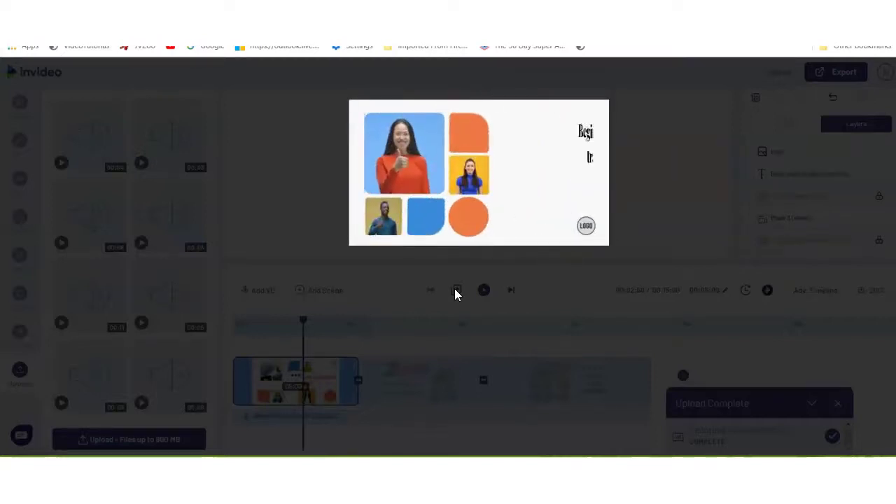
Add the laptop sticker with gears and a padlock from the Business category to the opening scene.
click(283, 378)
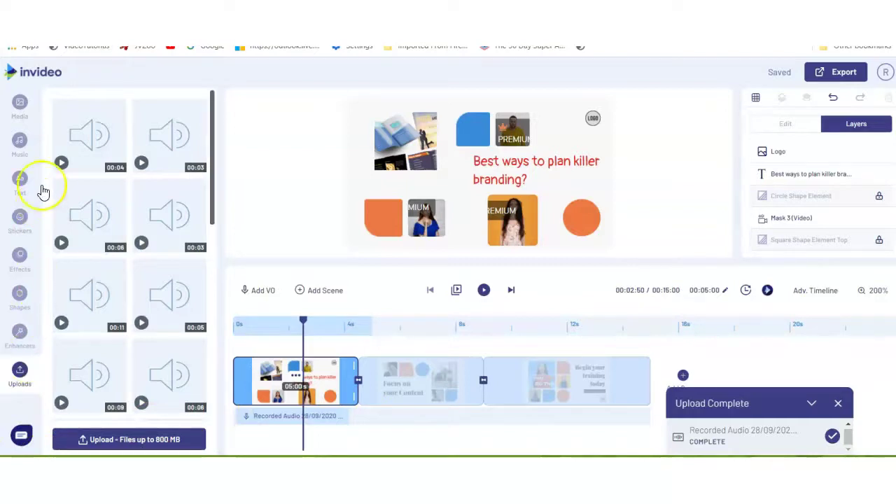
click(21, 142)
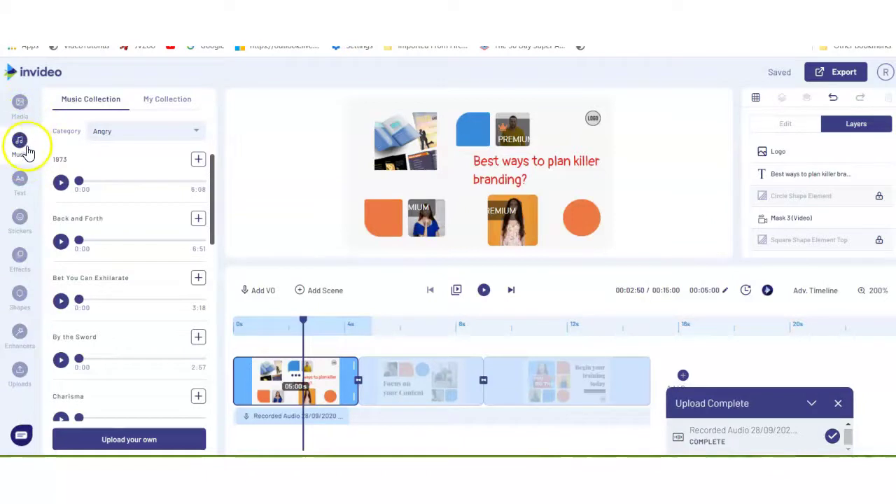
click(23, 220)
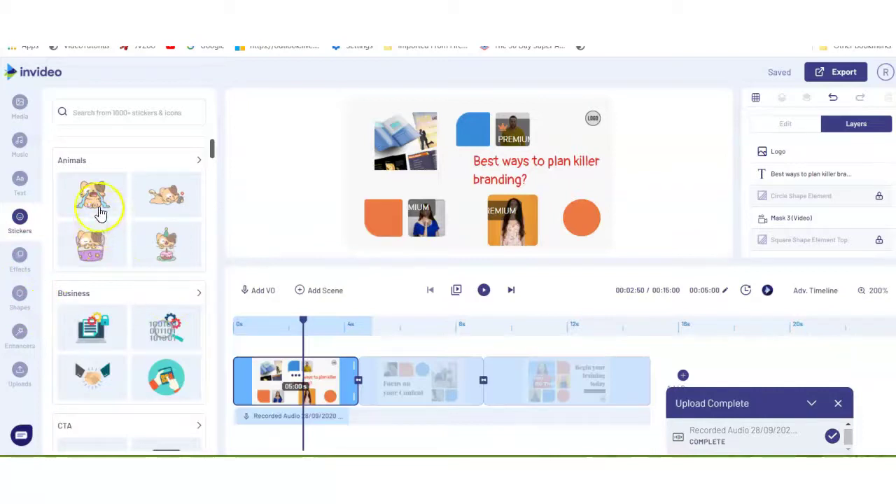
scroll(91, 217, down, 2)
click(82, 221)
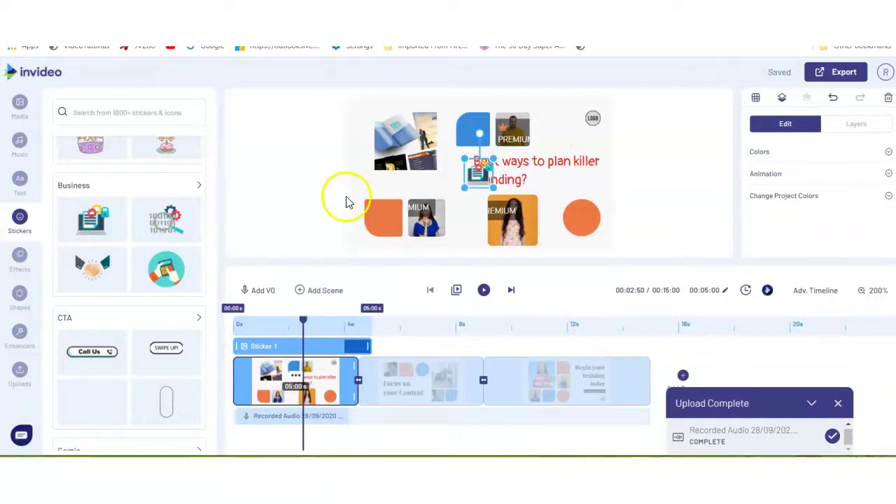
Enlarge the laptop sticker and place it between the book images and the heading text.
drag(478, 175, 557, 125)
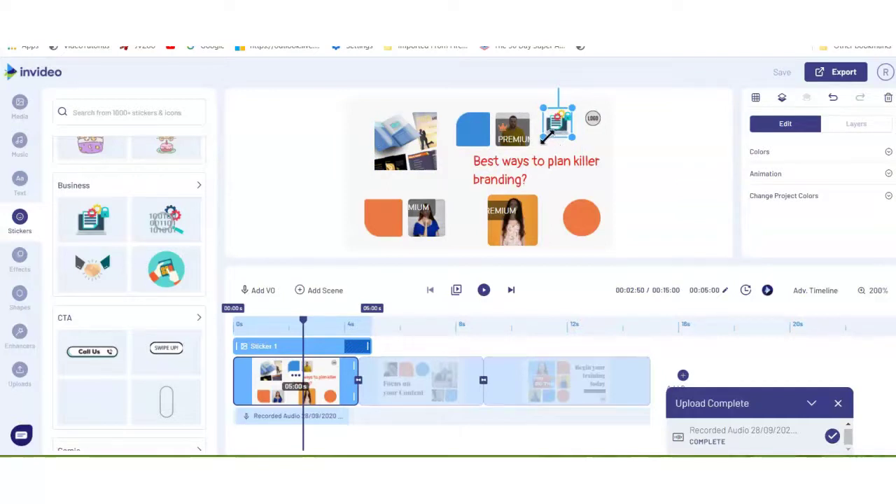
drag(543, 136, 494, 189)
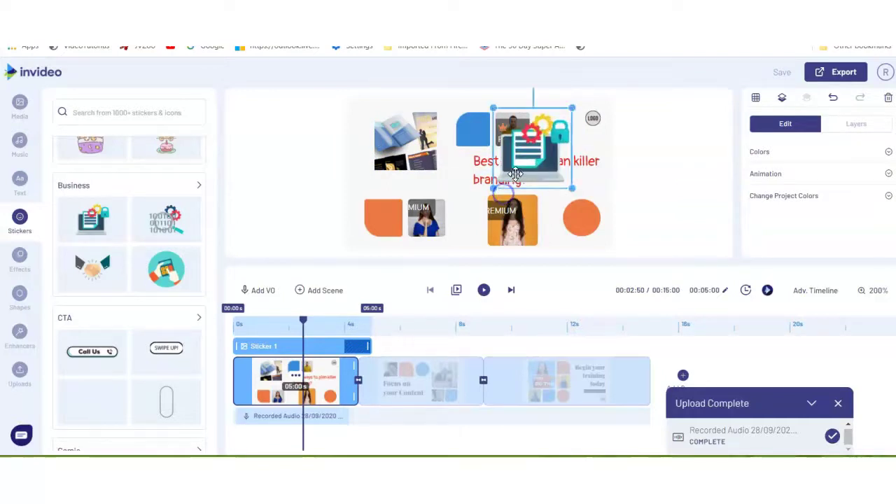
drag(531, 163, 453, 183)
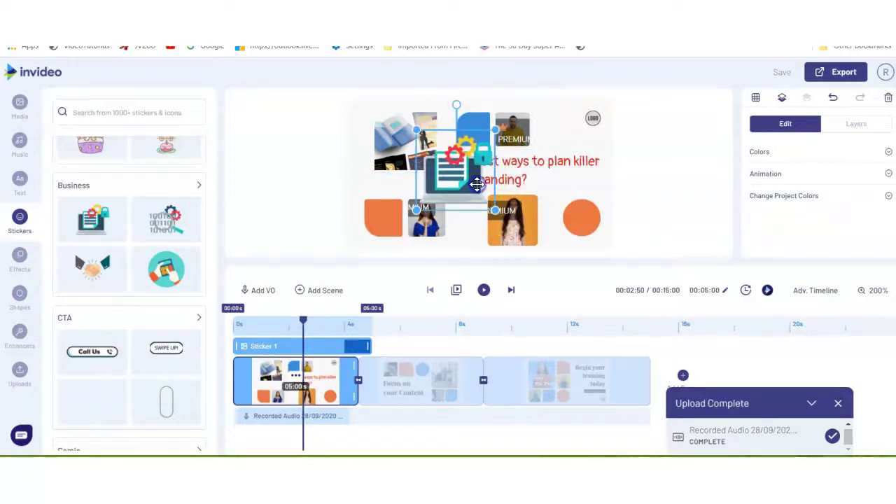
Set the laptop sticker's In animation to From Corner and play the opening scene.
click(780, 180)
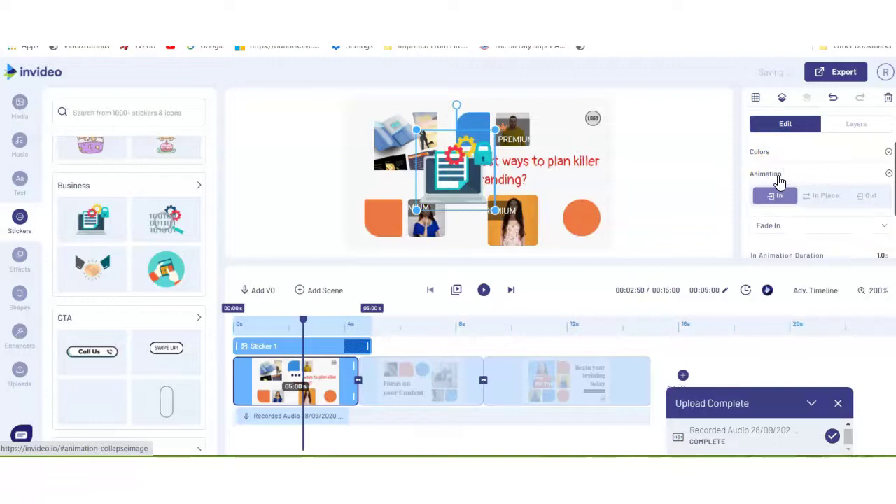
scroll(781, 180, down, 1)
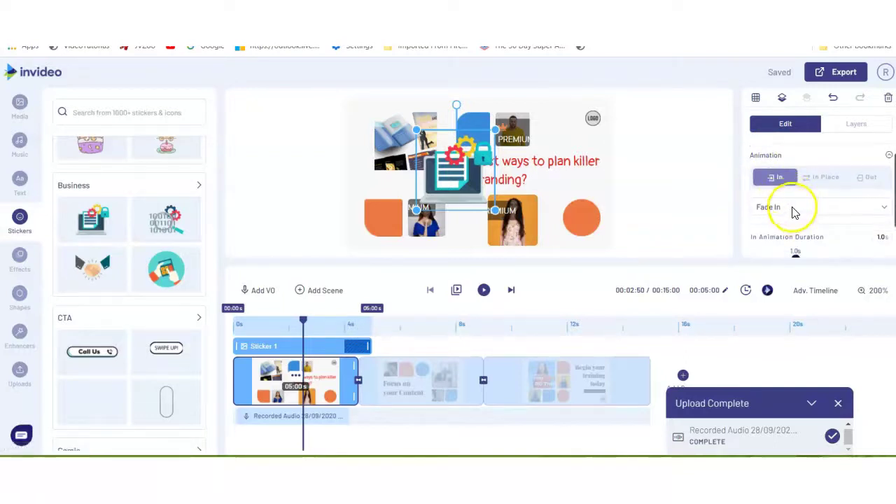
click(837, 210)
click(810, 235)
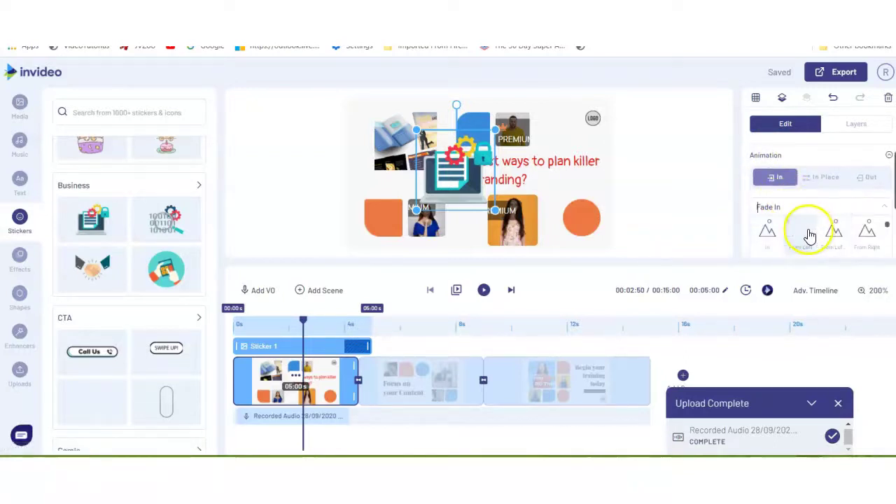
click(485, 291)
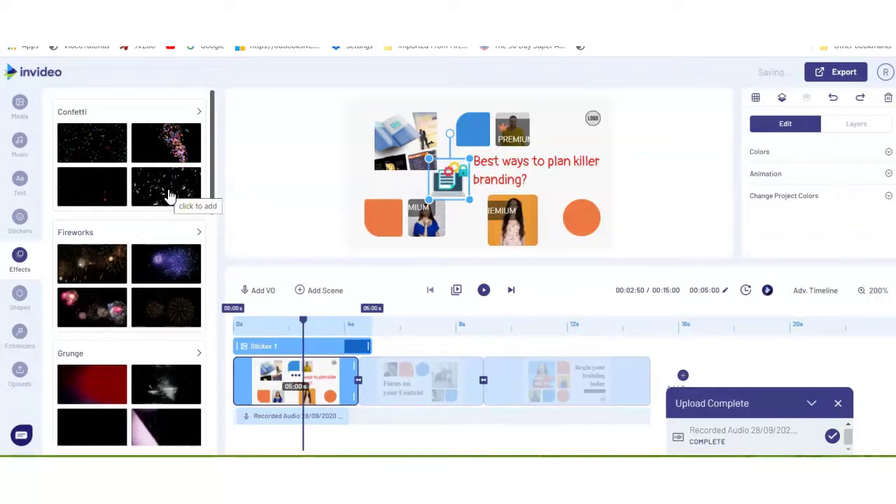
Add the gold confetti effect over the opening scene and play the scene to check it.
click(168, 193)
click(416, 161)
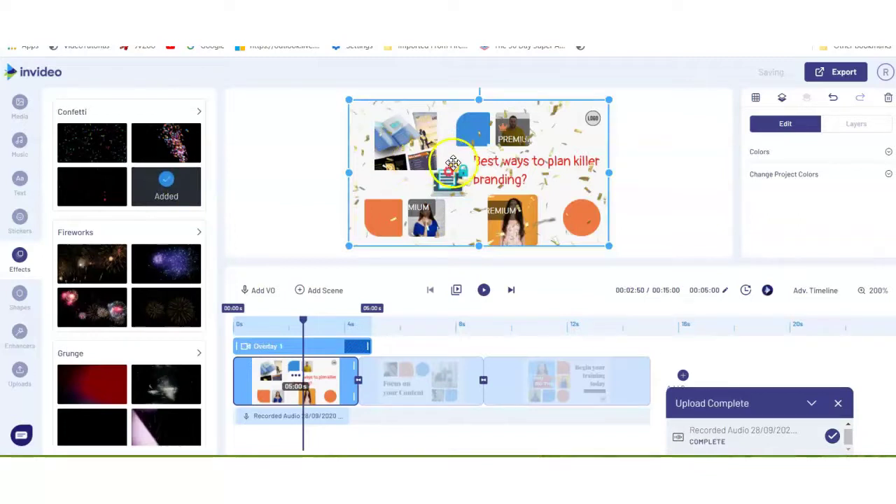
click(486, 293)
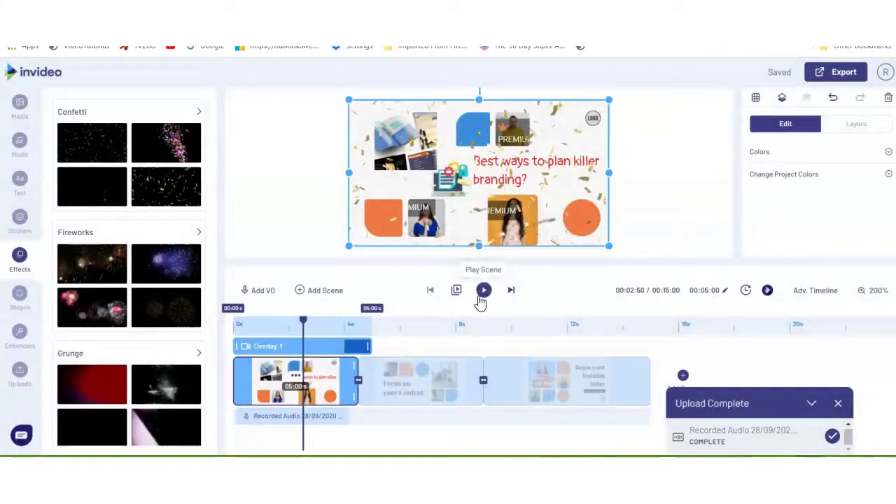
Add the blue cube shape to the "Begin your training today" scene and place it between the orange circle and the logo.
click(21, 297)
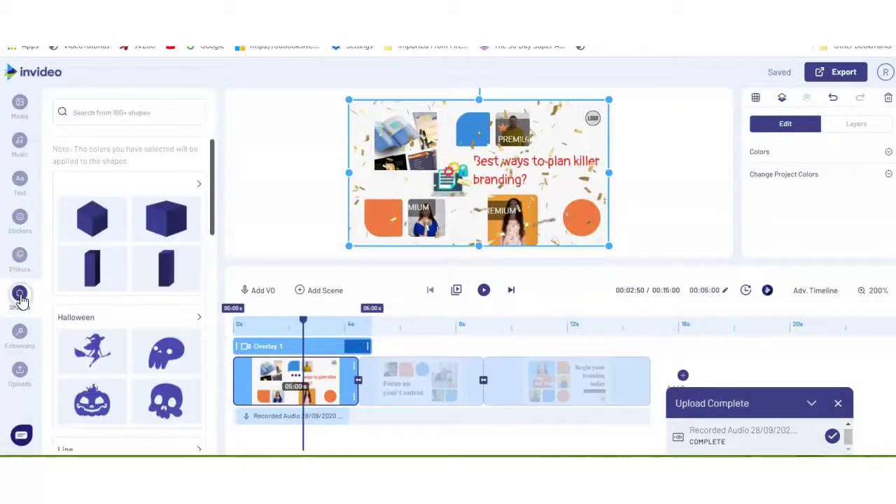
click(429, 388)
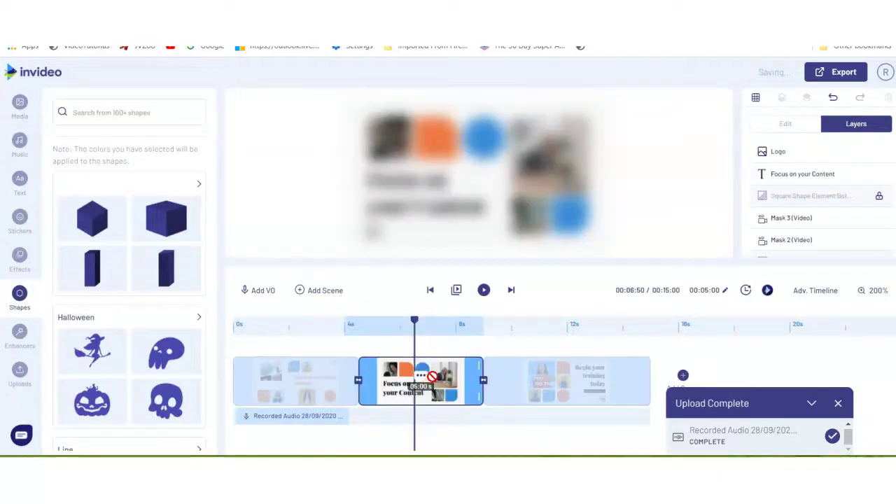
click(542, 378)
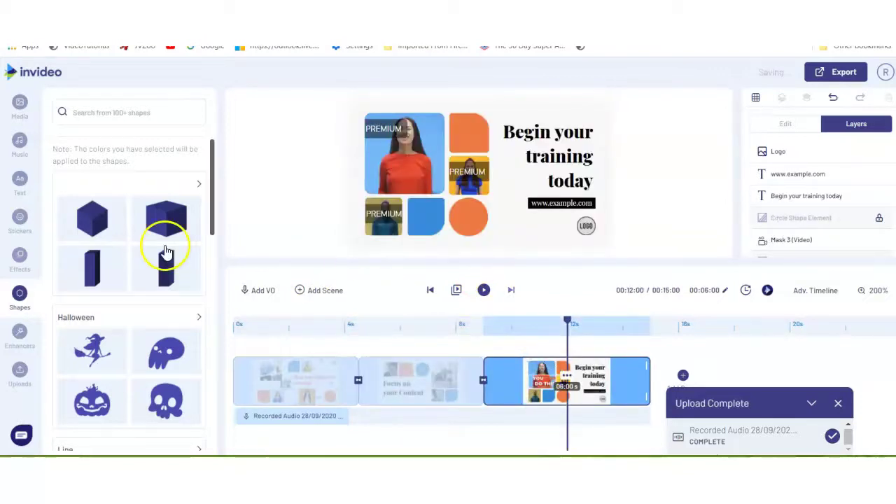
click(93, 227)
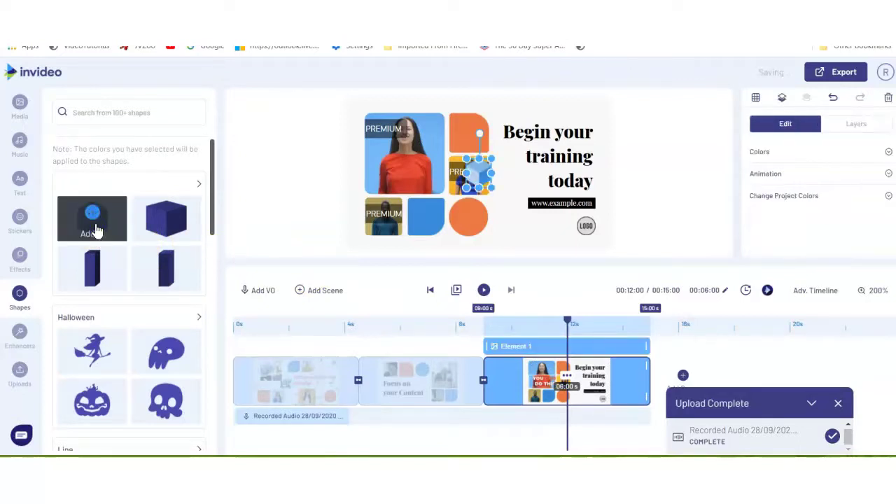
click(474, 169)
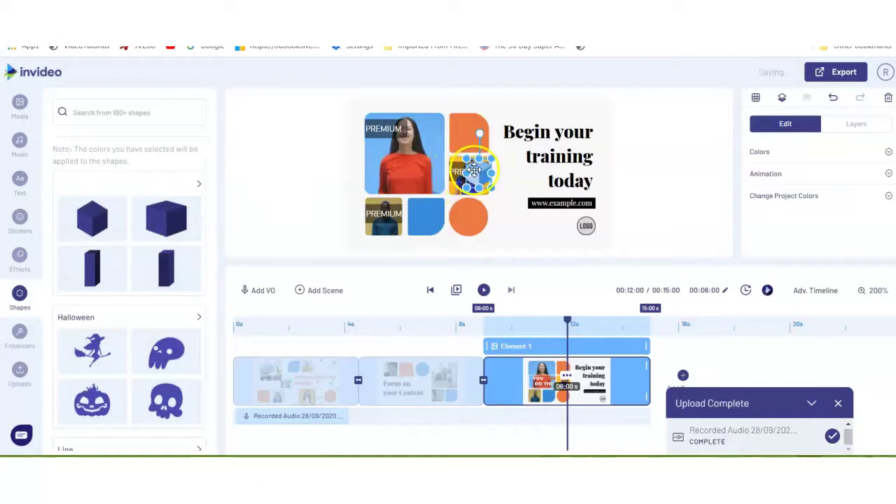
drag(474, 168, 509, 217)
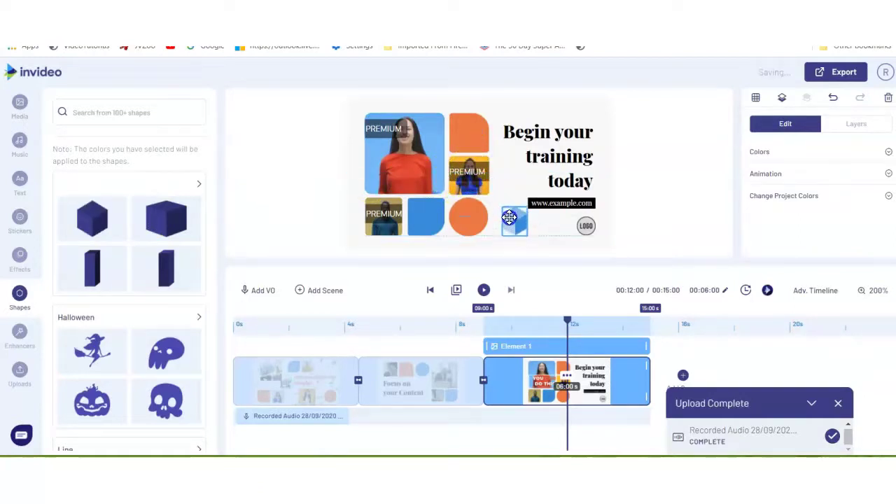
Enlarge the cube and move it down below the heading, beside the logo.
click(529, 207)
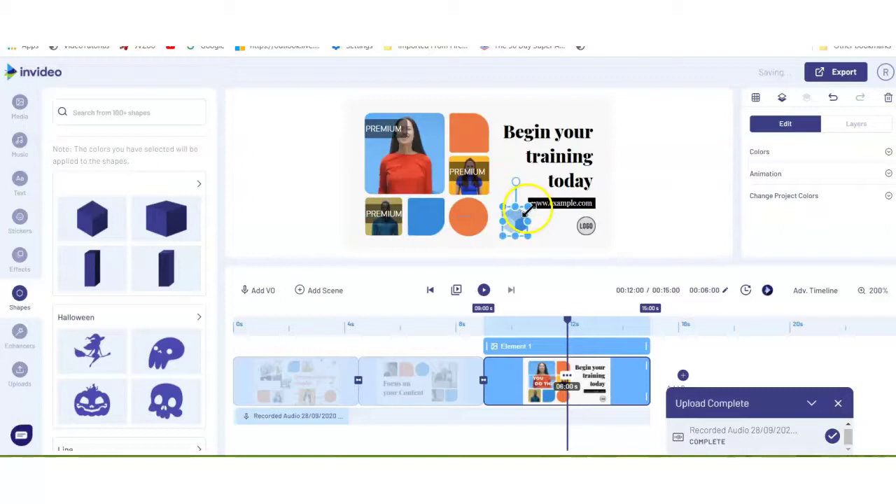
drag(521, 215, 550, 132)
click(525, 166)
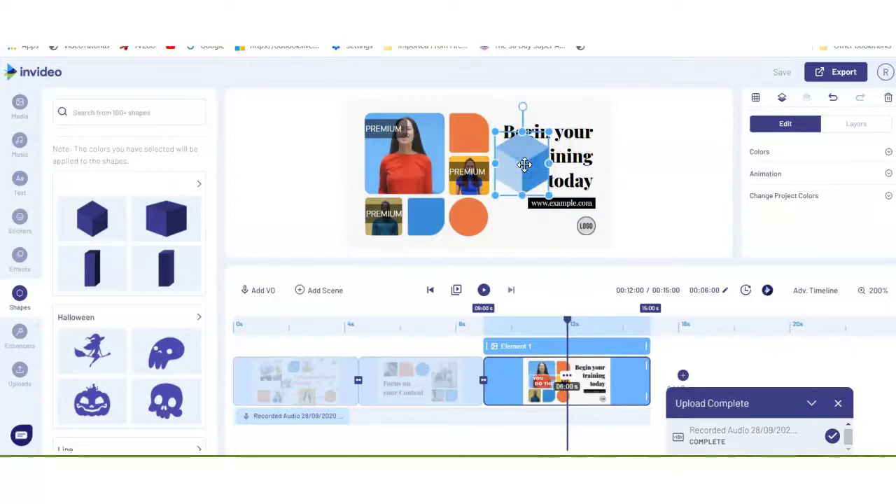
drag(525, 165, 525, 217)
click(526, 206)
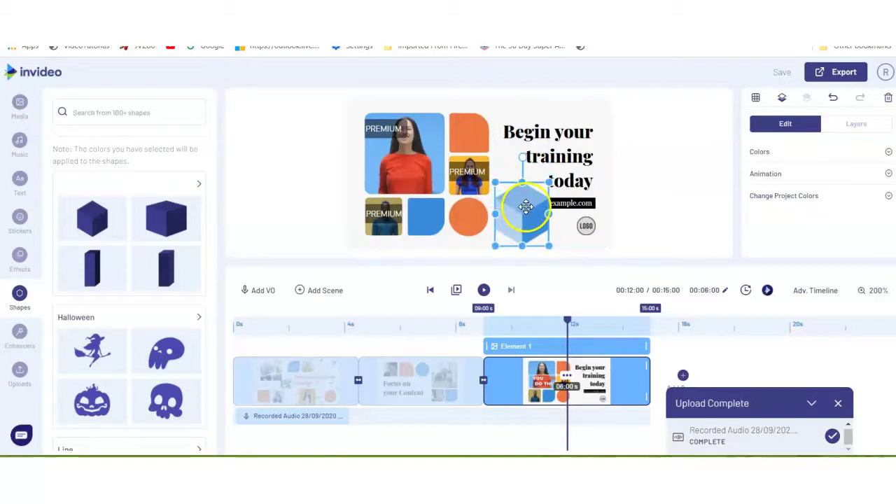
click(21, 335)
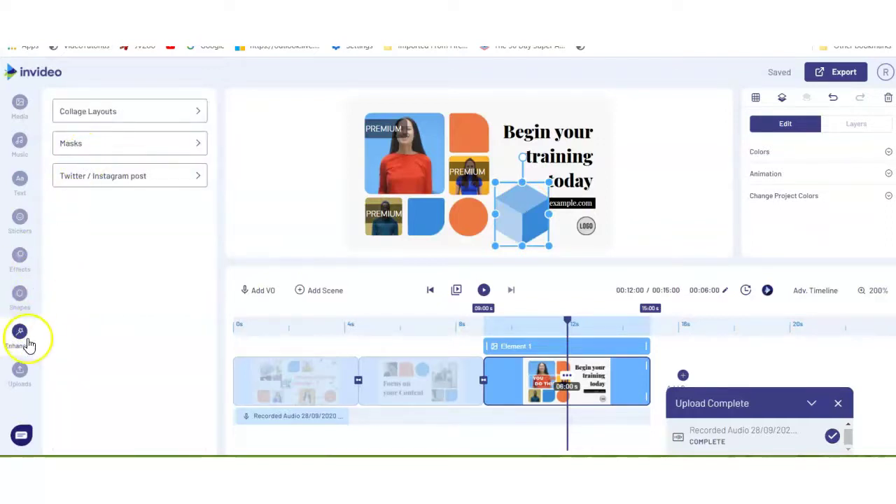
click(23, 371)
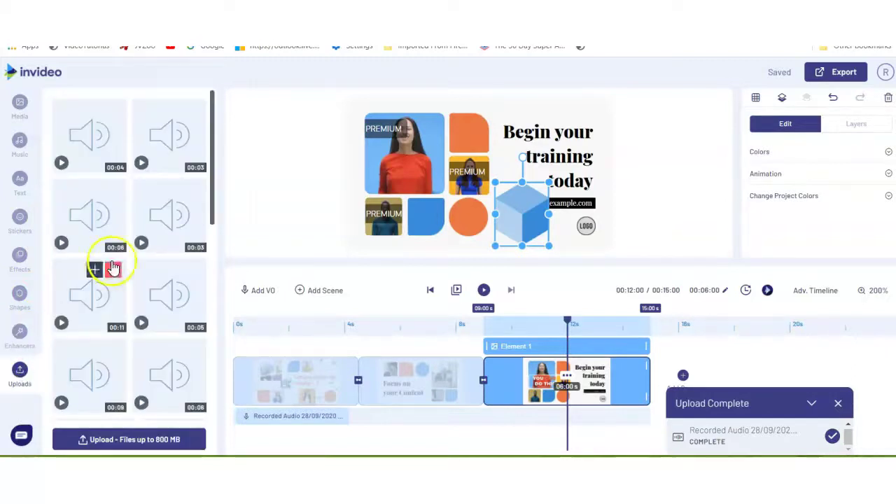
scroll(147, 212, down, 2)
scroll(146, 209, down, 1)
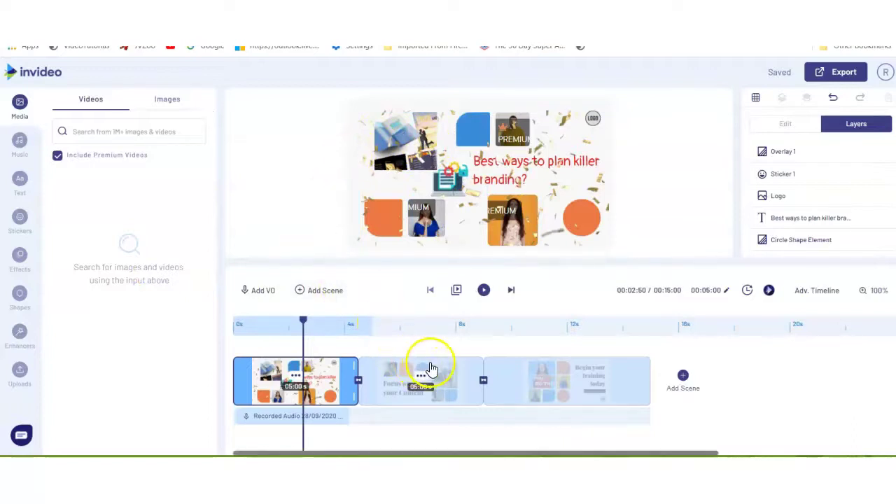
Move the large video of the woman writing slightly upward in the "Focus on your Content" scene.
click(444, 362)
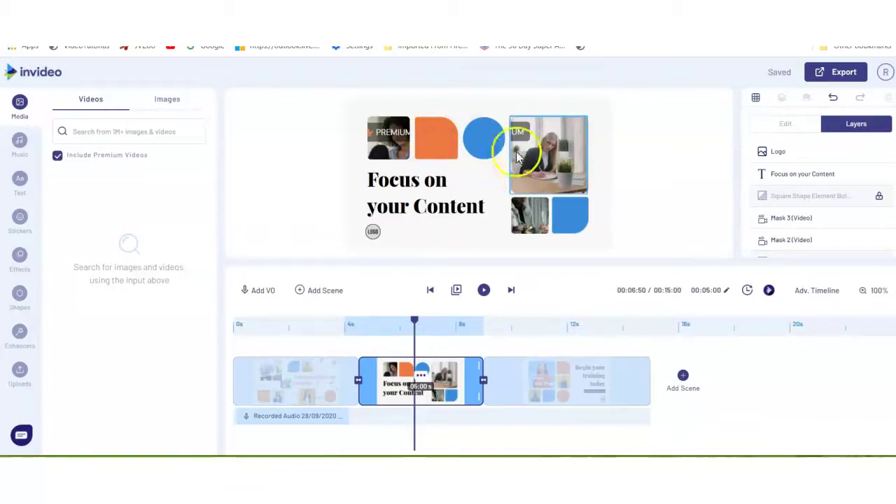
drag(546, 144, 546, 135)
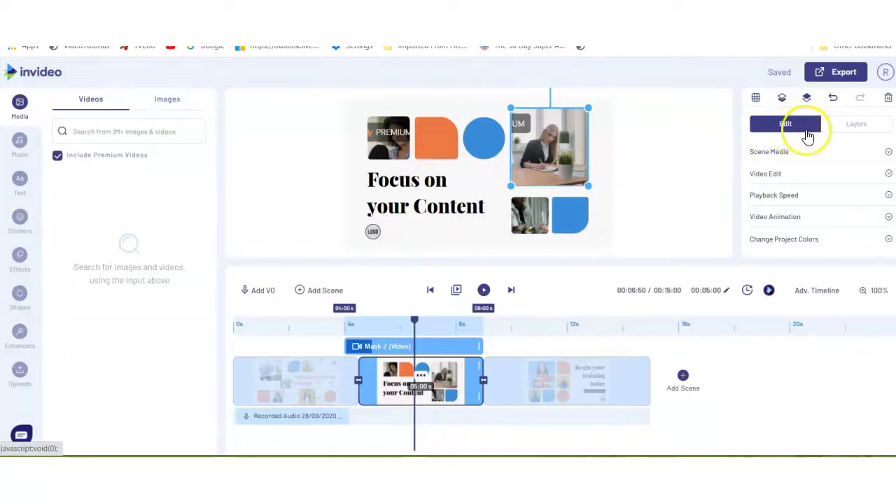
Unlock the Square Shape Element Bottom layer and move the blue square slightly down and to the right.
click(857, 126)
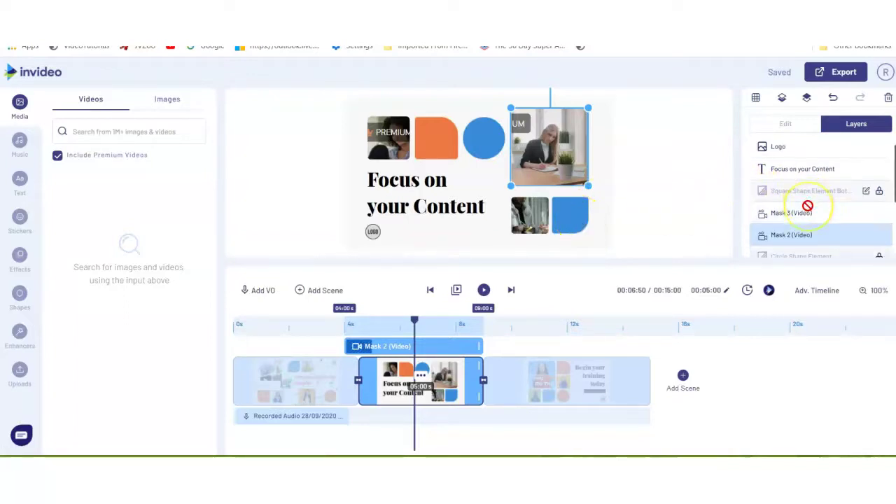
scroll(808, 204, down, 1)
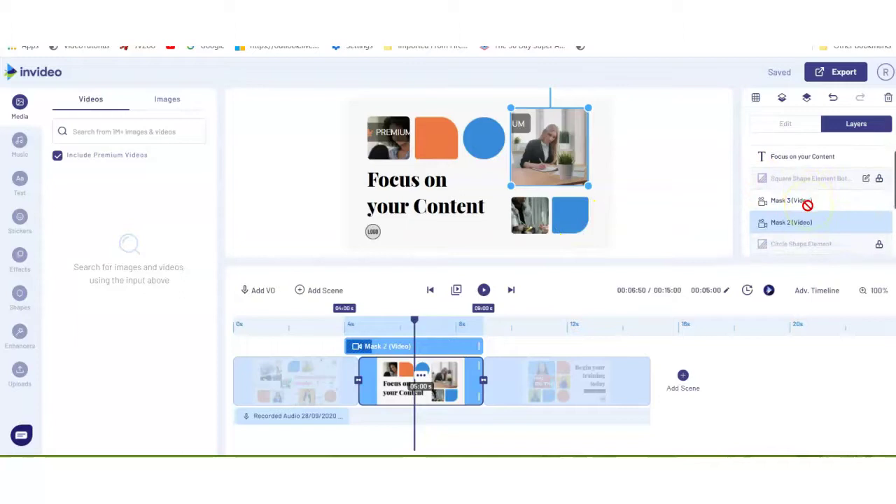
click(845, 182)
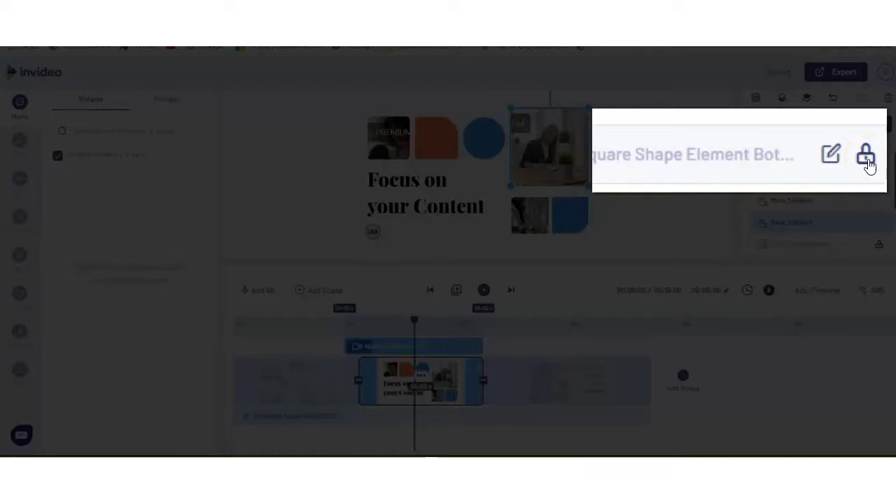
click(867, 159)
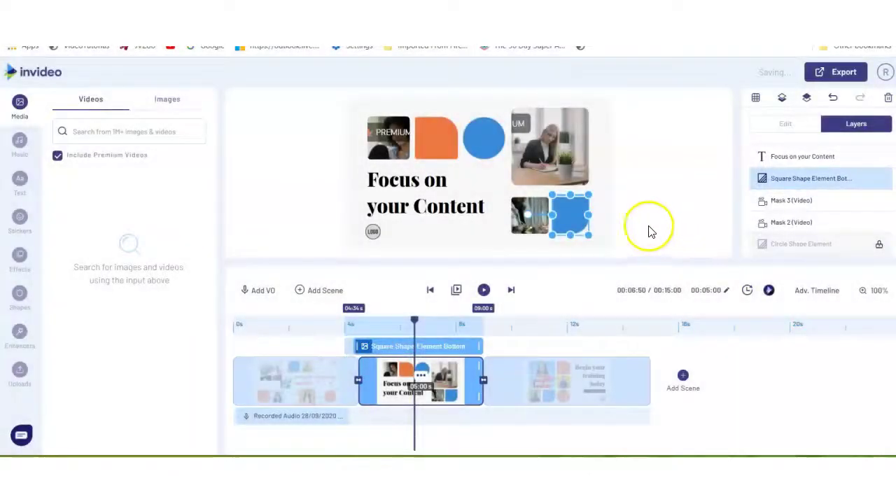
drag(578, 215, 589, 232)
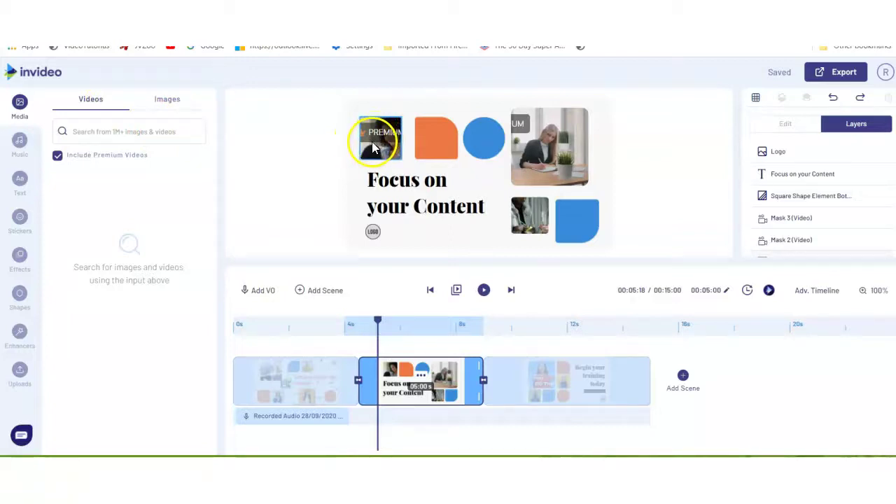
Search the stock images for "sunglasses" and look through the results.
click(175, 109)
click(127, 131)
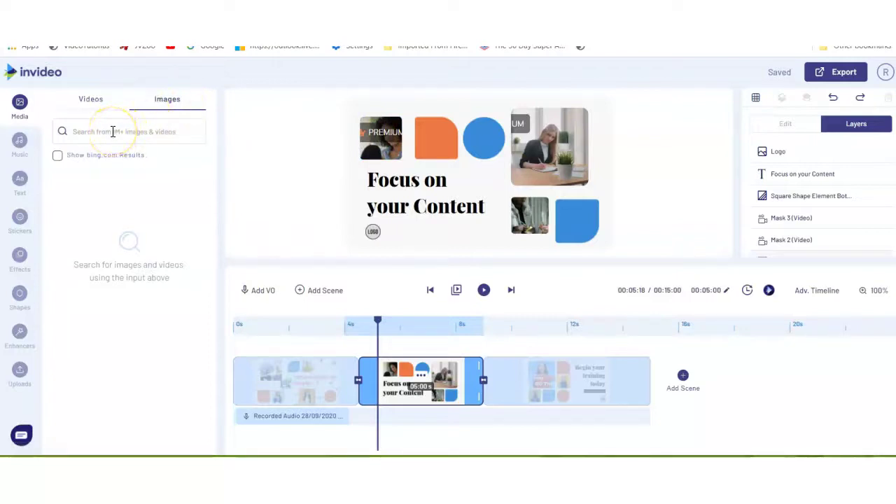
click(113, 132)
key(Return)
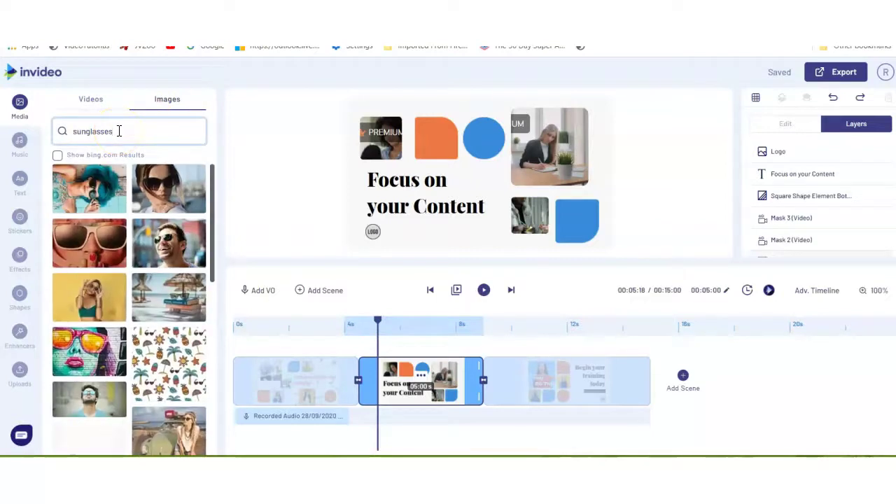
scroll(161, 184, down, 1)
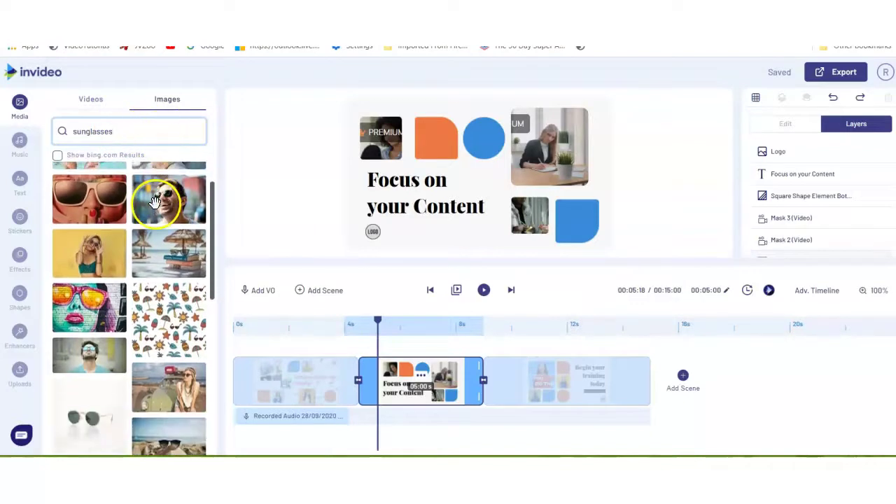
scroll(146, 241, down, 2)
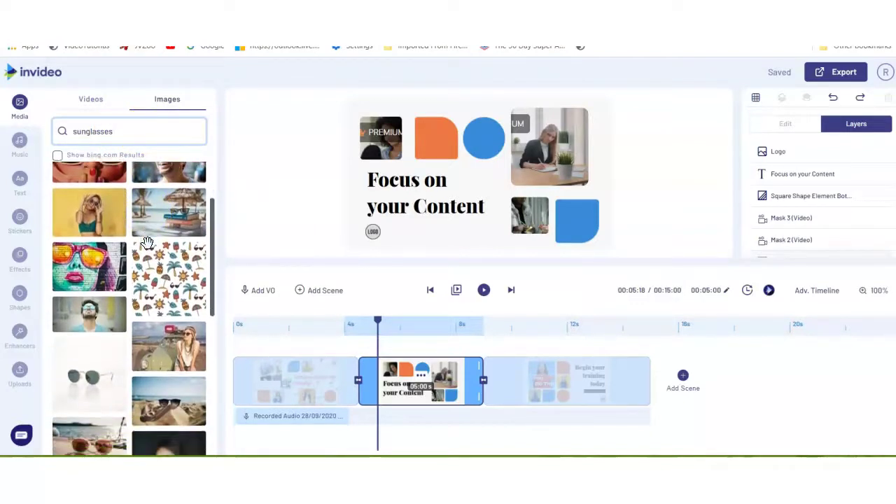
scroll(147, 242, down, 3)
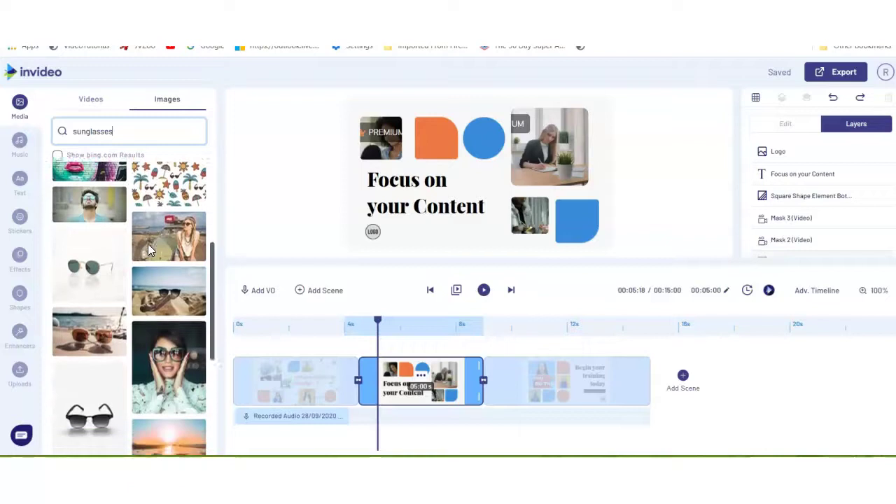
scroll(147, 242, down, 3)
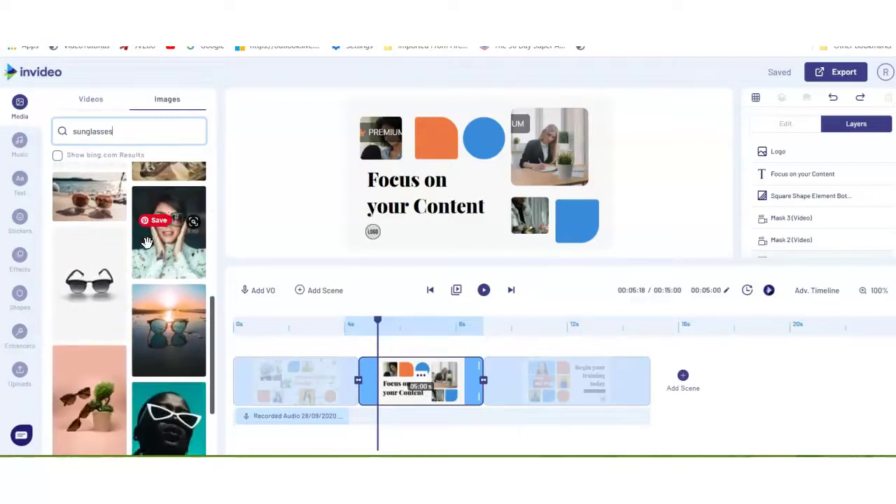
scroll(147, 241, up, 5)
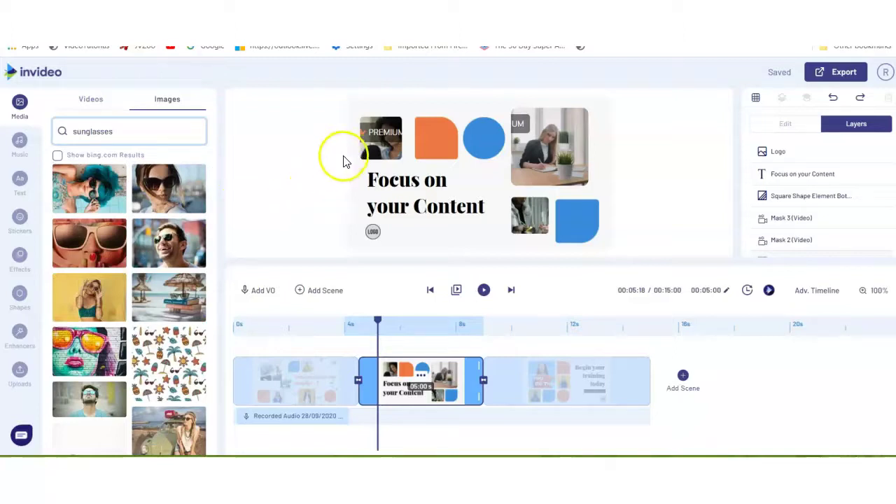
Delete the small masked video above the heading in the "Focus on your Content" scene.
click(380, 140)
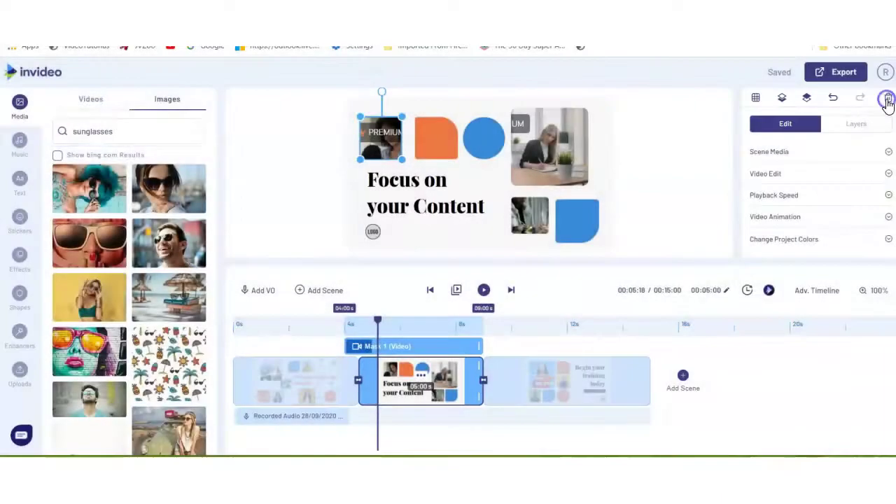
click(888, 100)
click(888, 102)
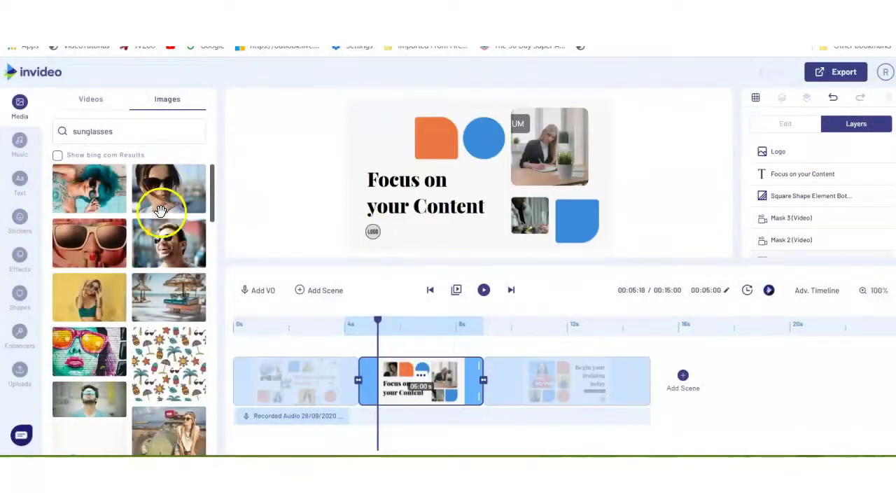
Add the yellow-background photo of the woman in sunglasses to the scene and shrink it into the gap beside the orange shape.
click(98, 308)
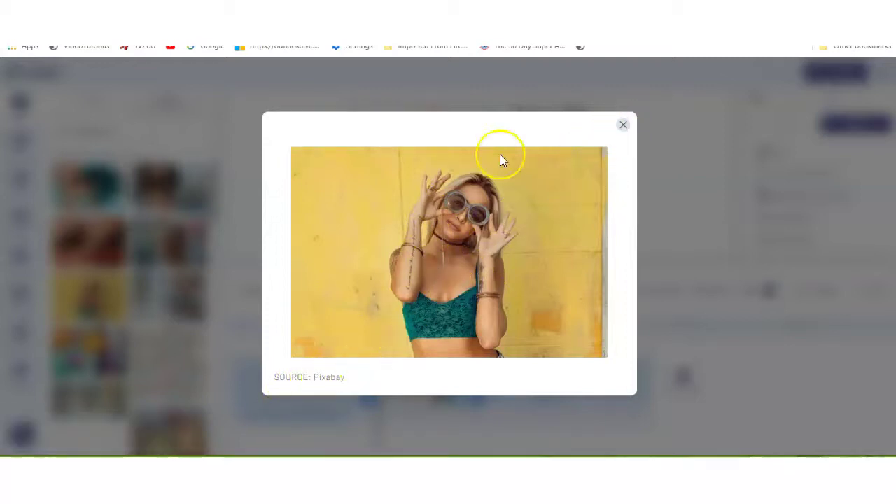
click(621, 126)
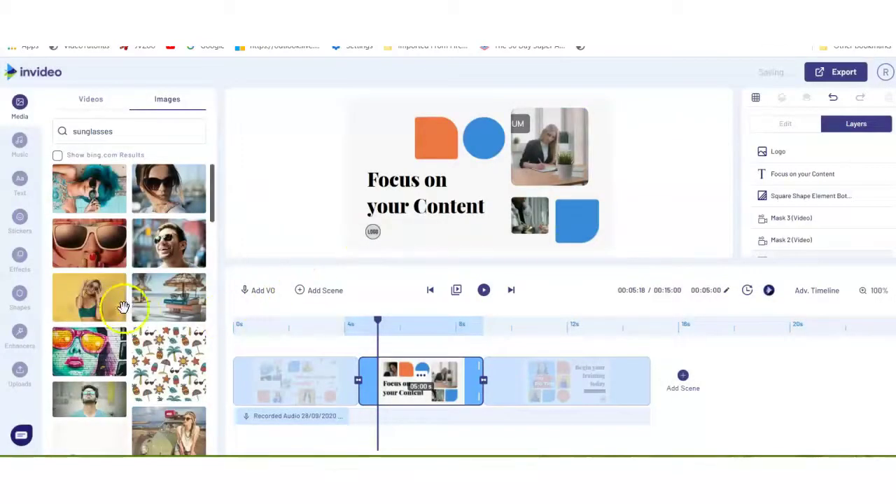
drag(94, 302, 395, 139)
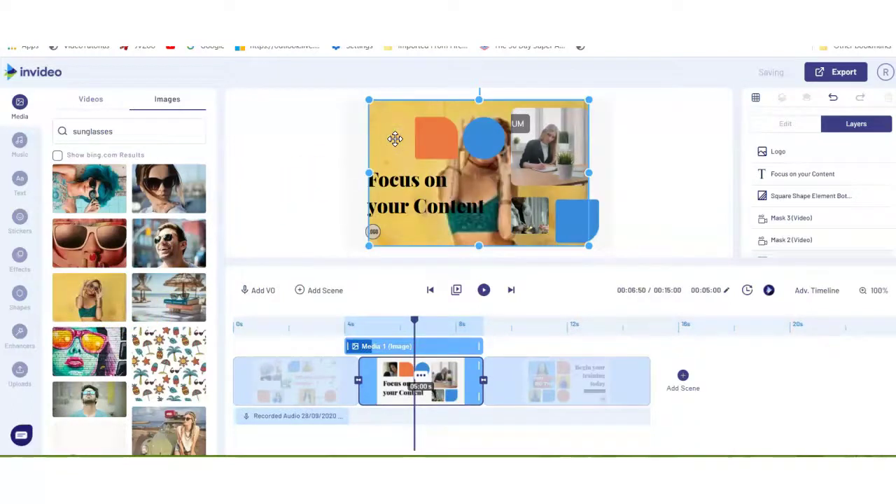
drag(591, 244, 384, 135)
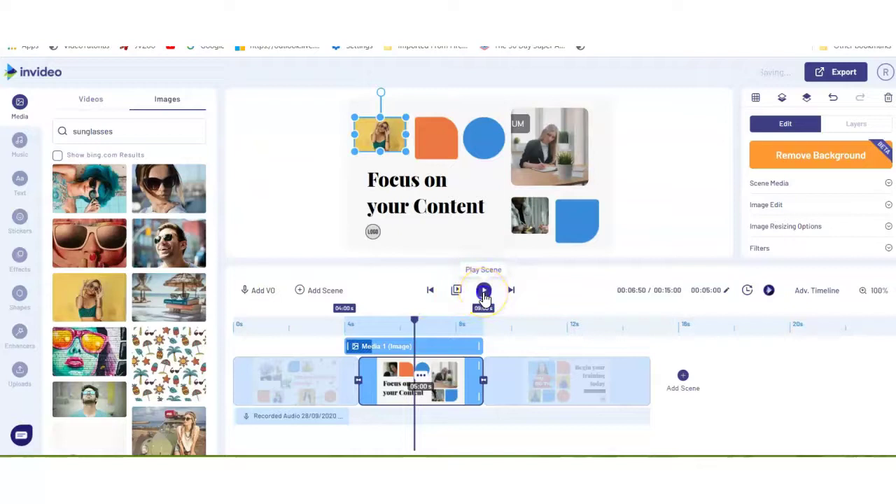
click(484, 291)
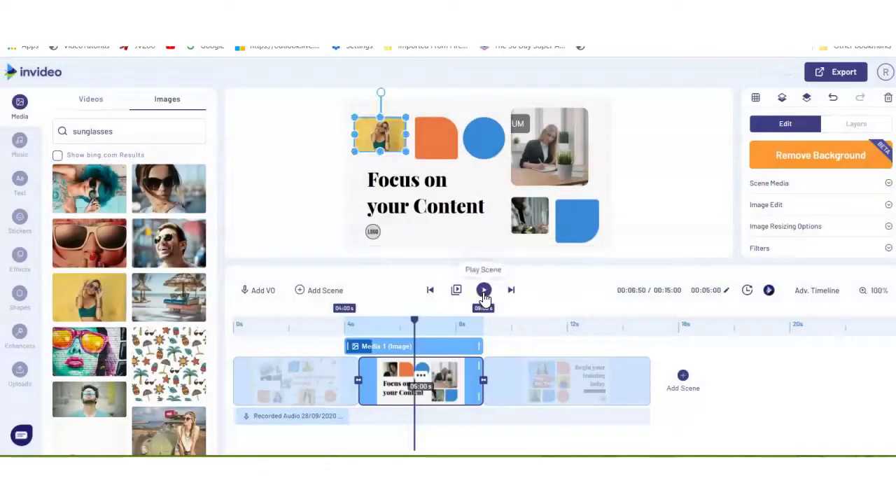
Look through the stock videos matching "sunglasses", with premium videos included.
click(91, 105)
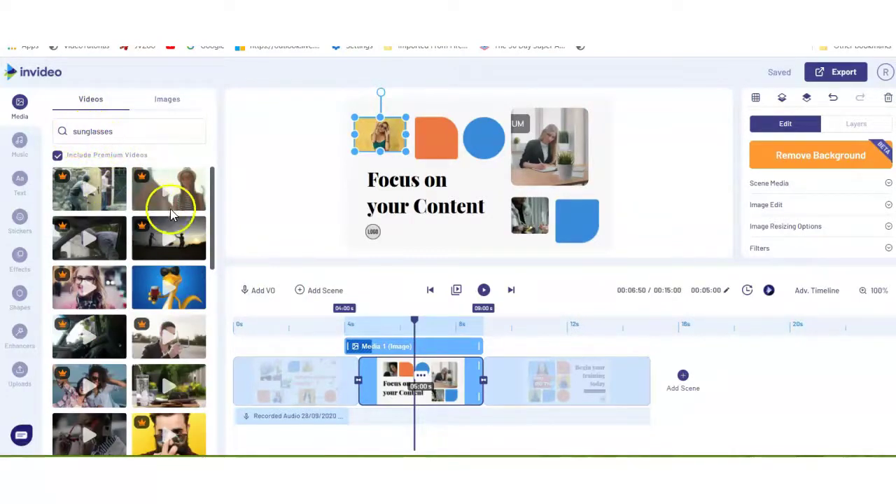
scroll(147, 207, down, 1)
scroll(147, 207, down, 5)
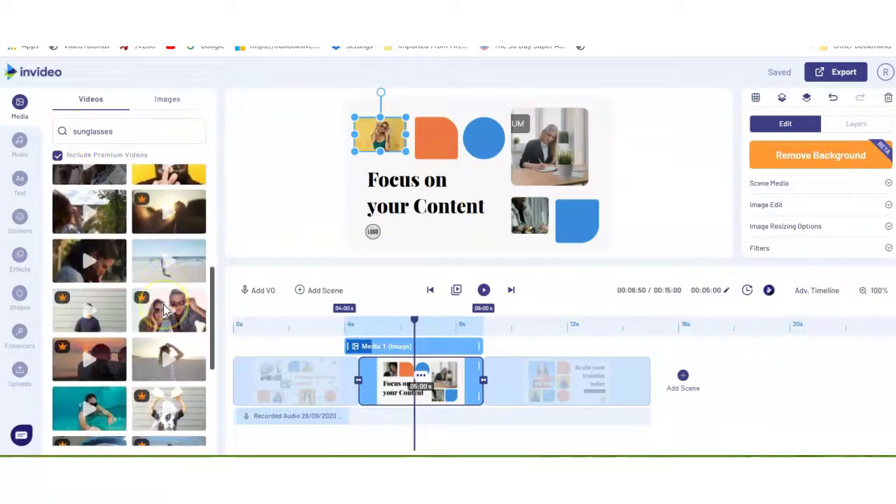
scroll(163, 310, down, 3)
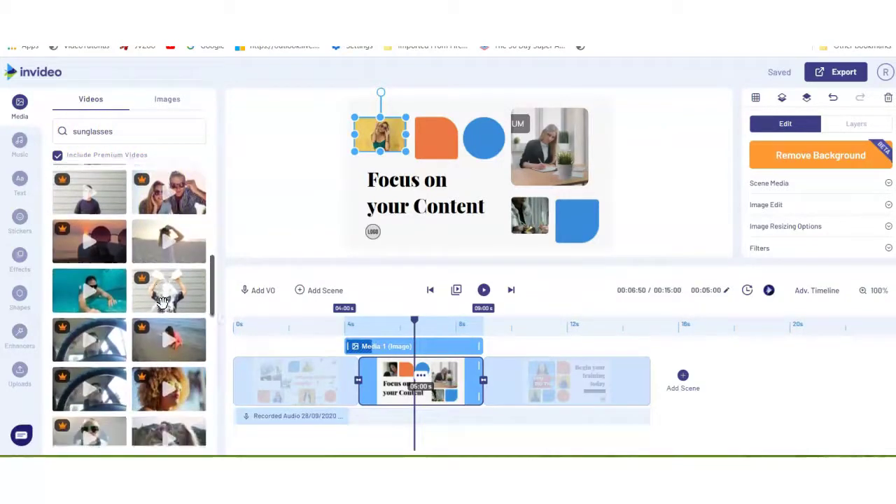
scroll(162, 303, down, 5)
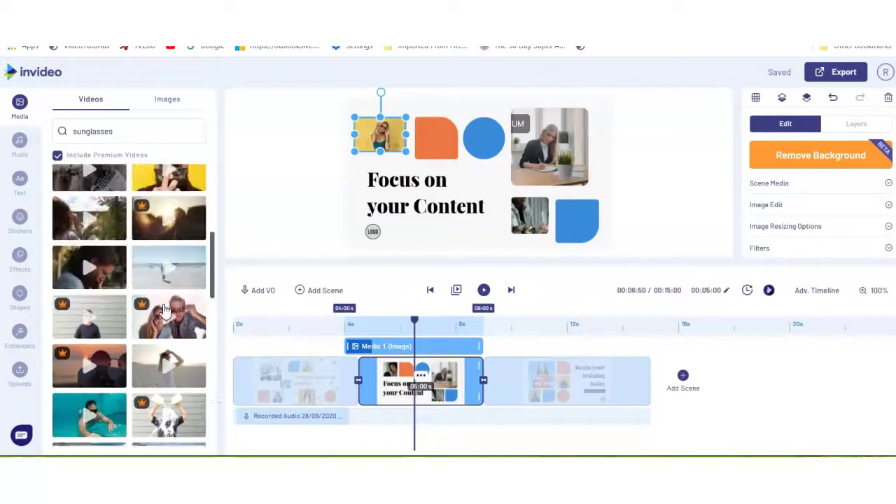
scroll(162, 302, down, 3)
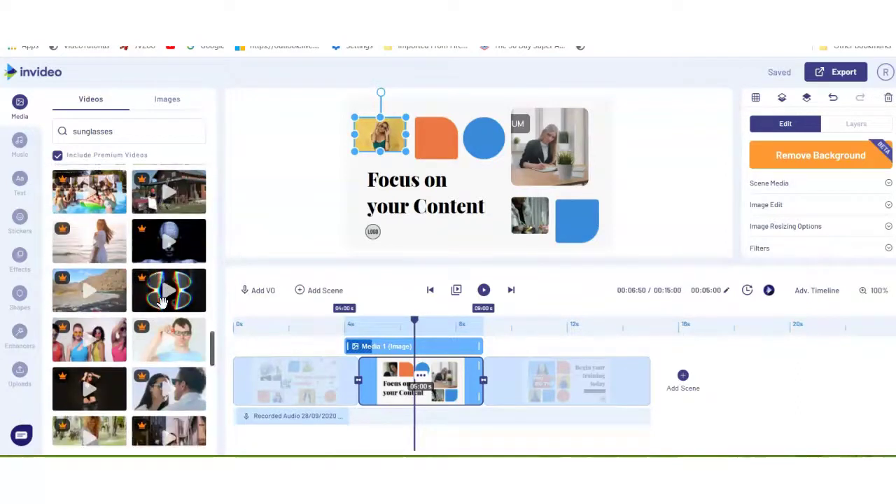
scroll(162, 302, down, 10)
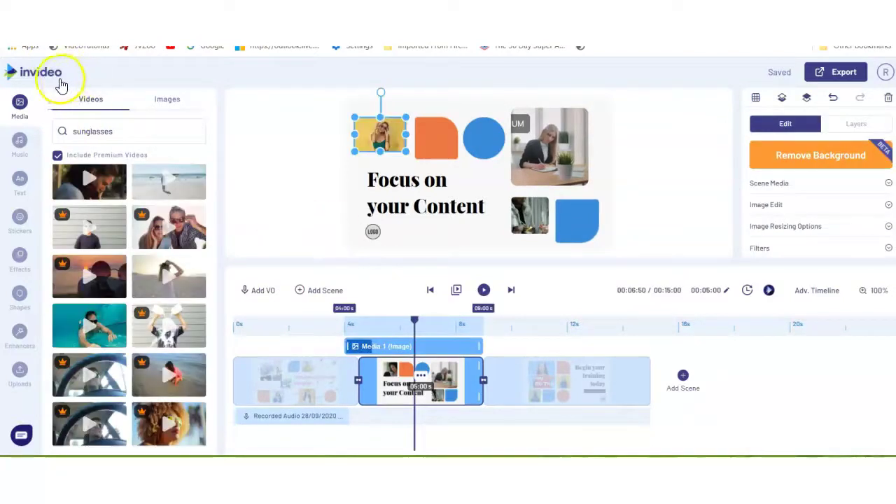
Return to the home page and browse the Youtube Landscape Text-to-Video templates in the Story section.
click(46, 81)
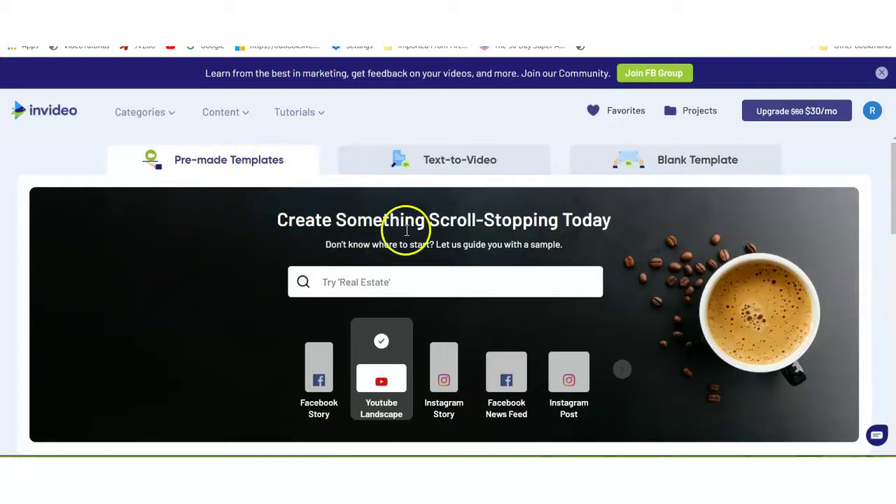
click(461, 162)
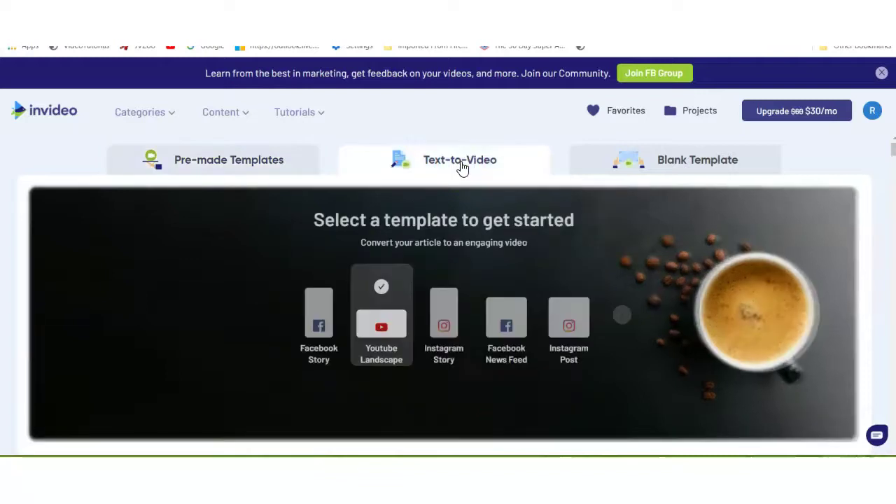
scroll(453, 256, down, 2)
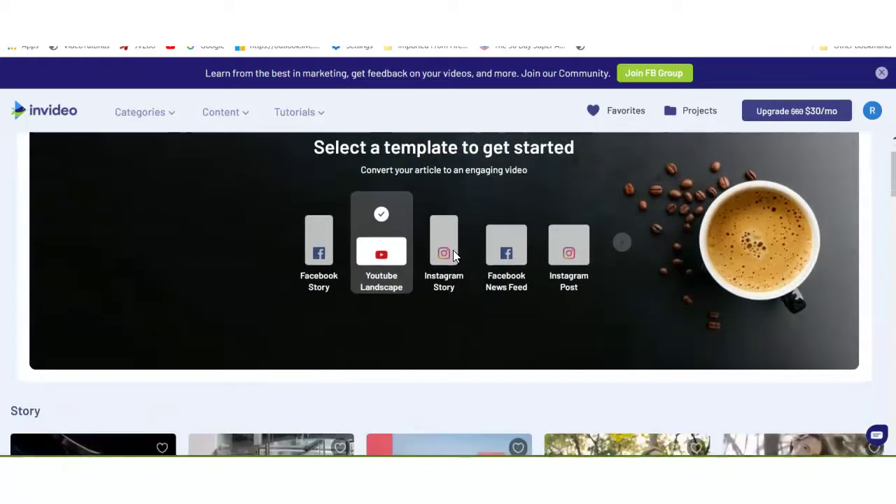
click(378, 216)
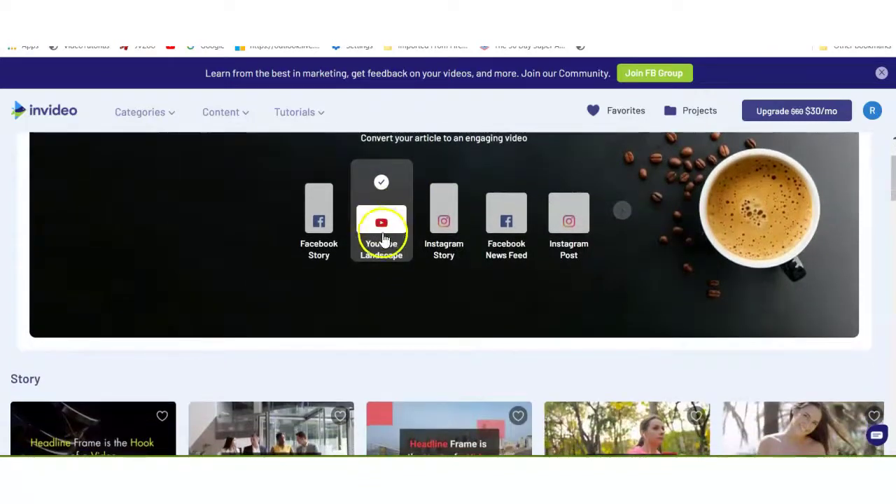
scroll(418, 278, down, 1)
scroll(418, 278, down, 3)
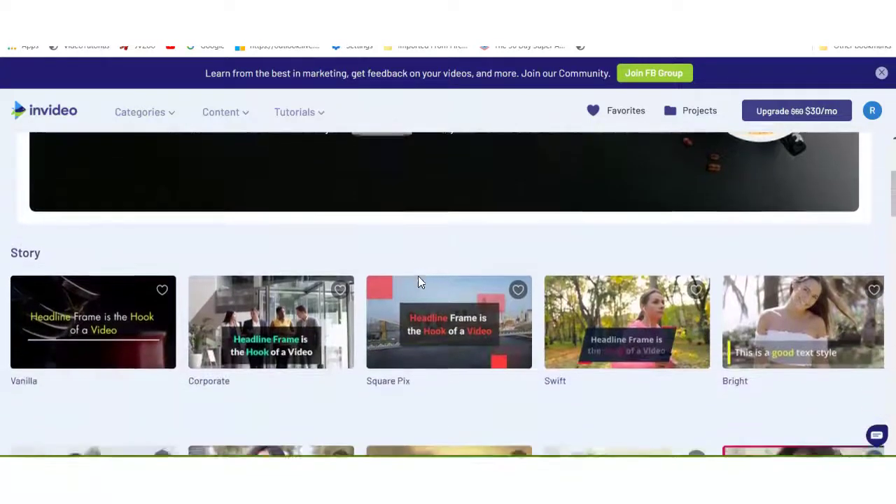
scroll(418, 278, down, 1)
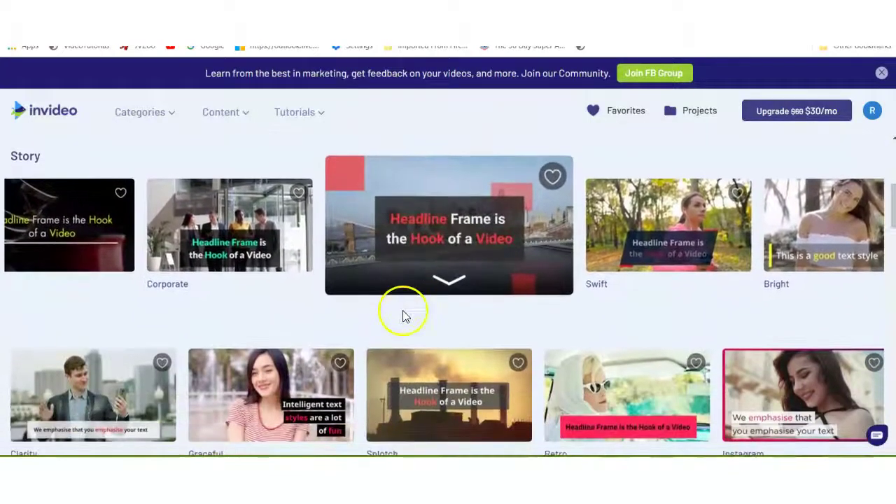
scroll(402, 314, down, 1)
scroll(401, 318, down, 2)
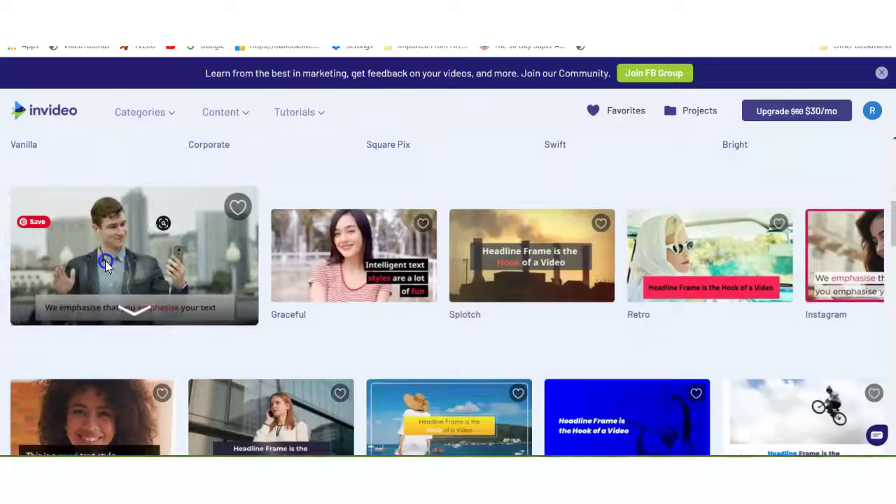
Preview the Clarity template and start a Text-to-Video project from it in the Wide (16:9) format.
click(106, 261)
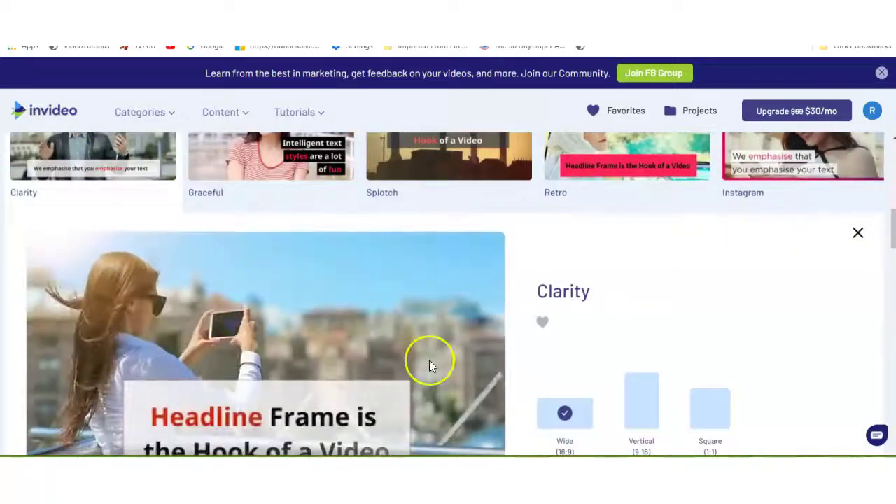
scroll(431, 365, down, 1)
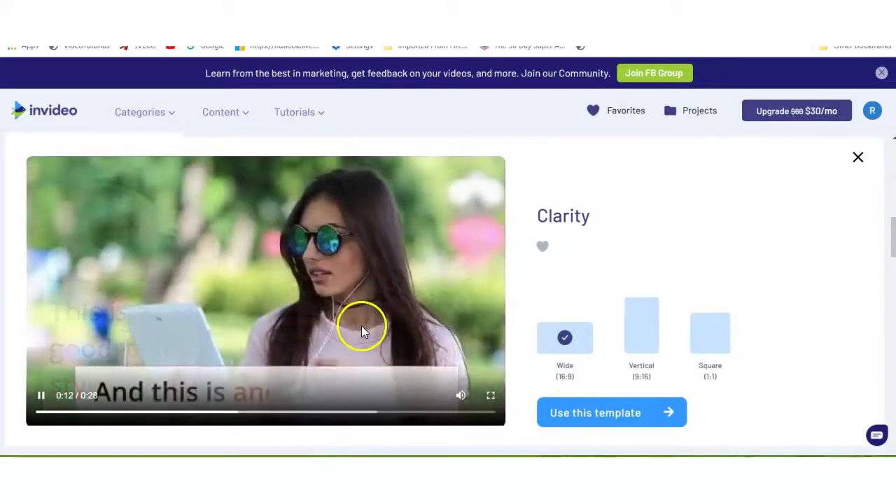
click(361, 331)
scroll(532, 380, down, 1)
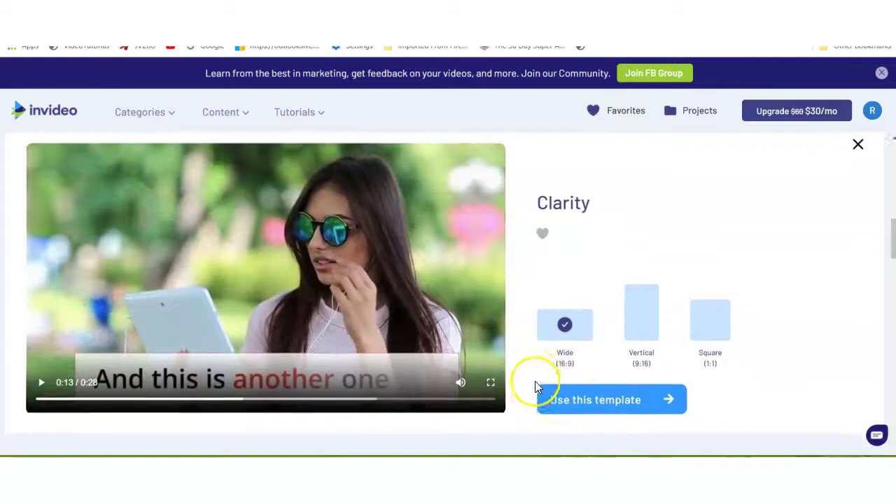
click(611, 398)
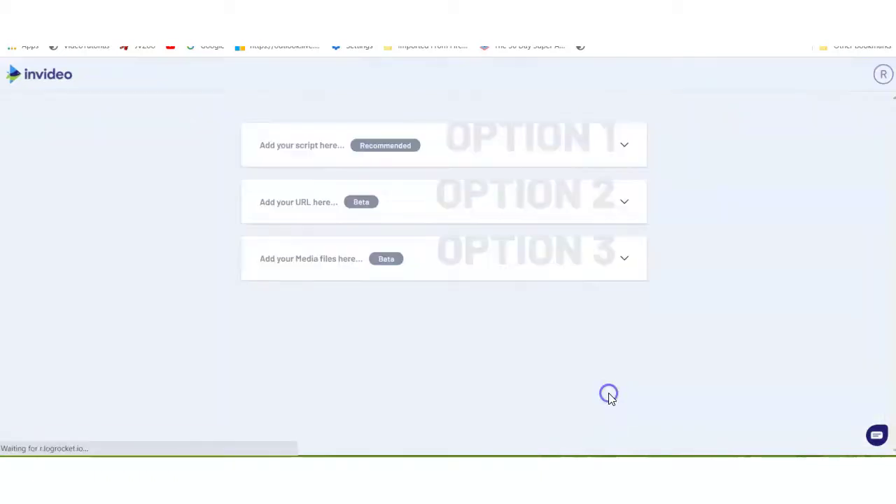
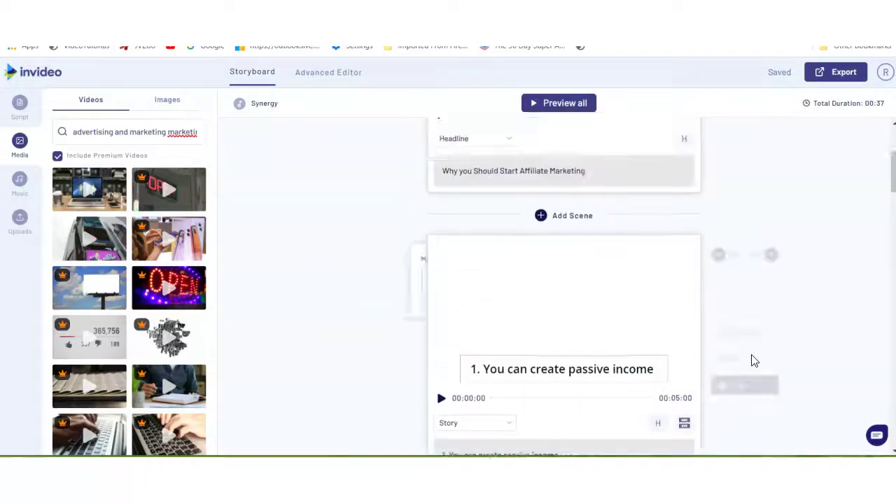
Select the "Why you Should Start Affiliate Marketing" headline scene in the storyboard and examine its media and text.
scroll(754, 360, down, 1)
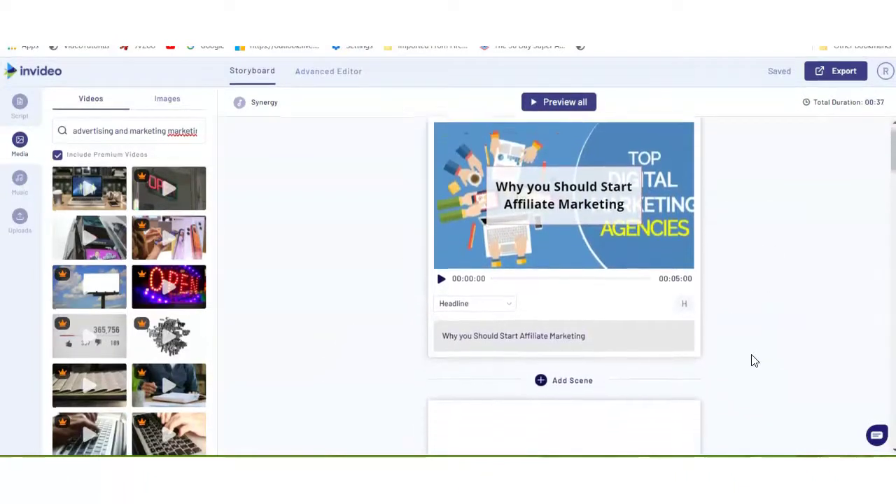
click(574, 233)
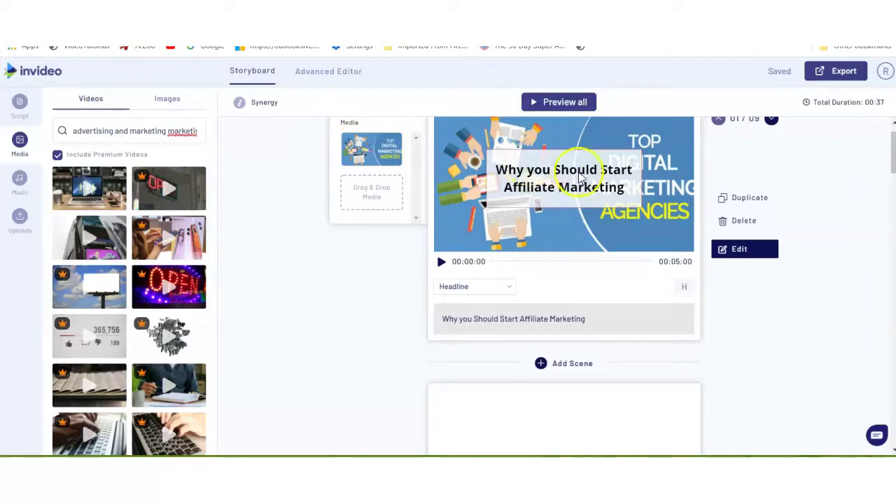
scroll(600, 224, down, 1)
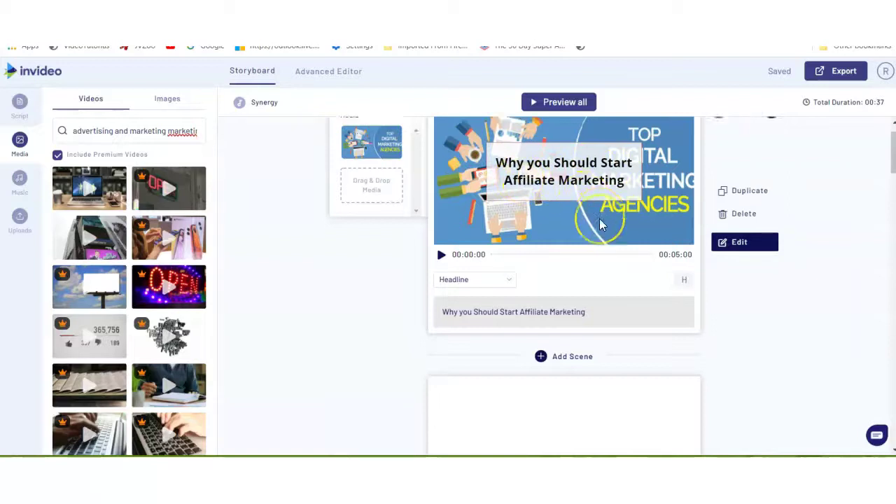
Go to the "1. You can create passive income" scene and search the stock videos for "passive income".
scroll(601, 224, down, 5)
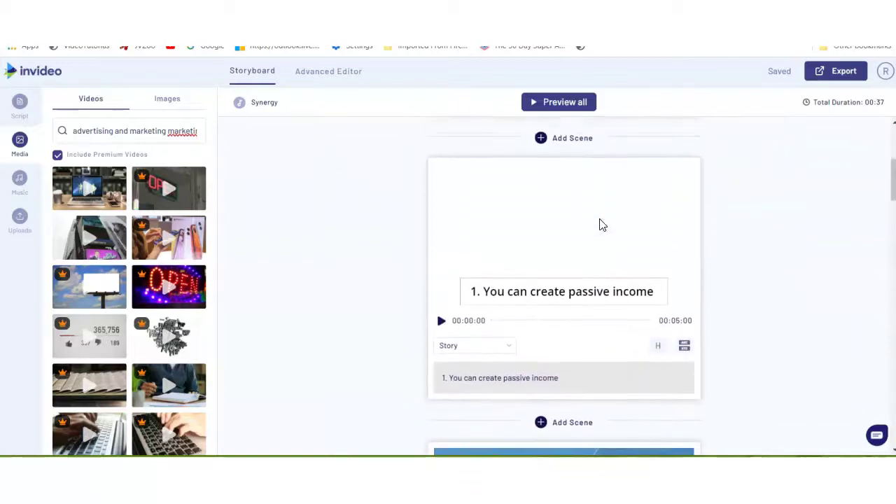
scroll(600, 224, down, 2)
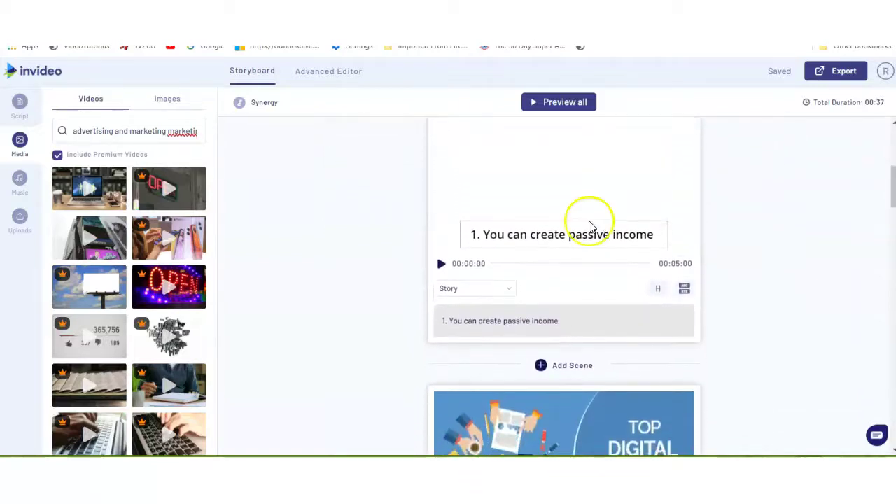
mouse_move(528, 243)
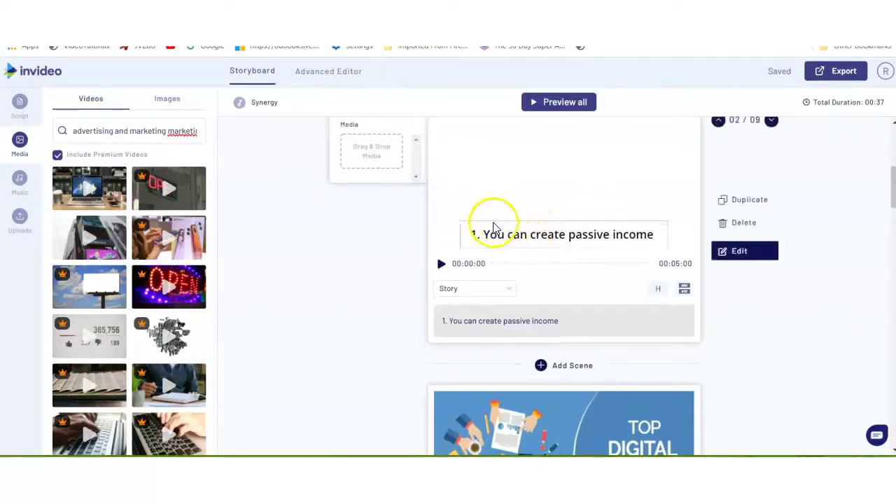
scroll(469, 218, up, 1)
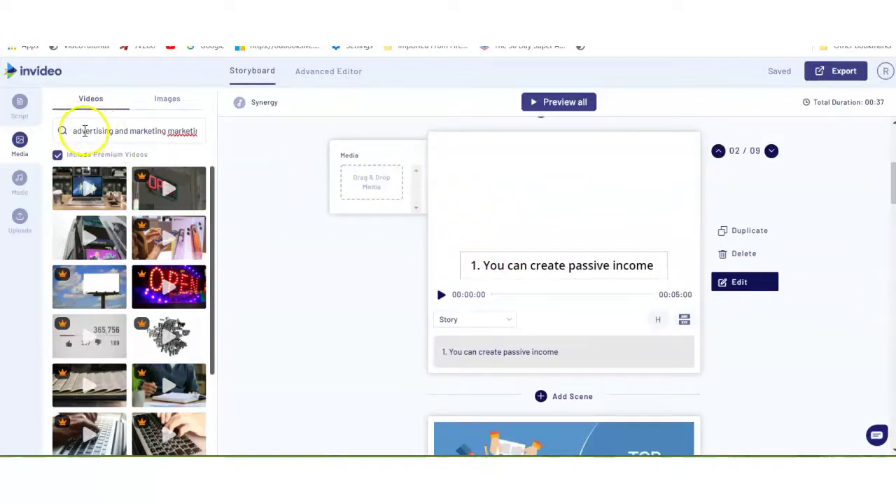
drag(75, 131, 207, 148)
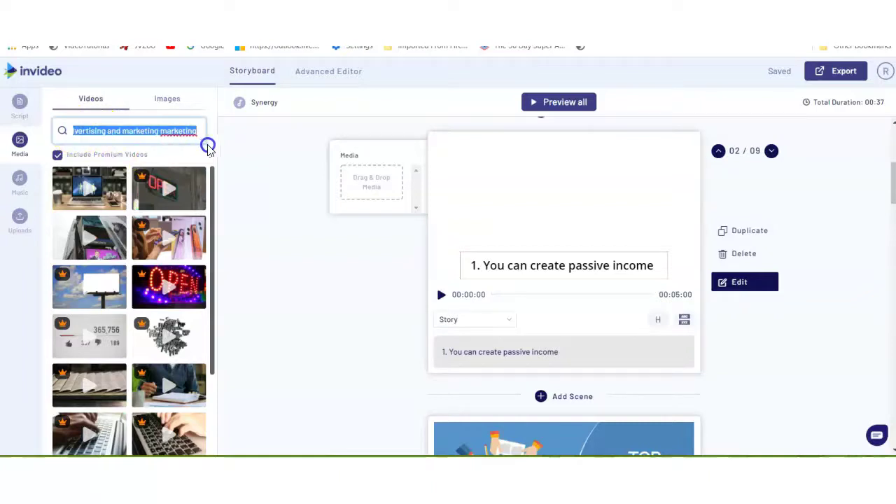
text(passive income)
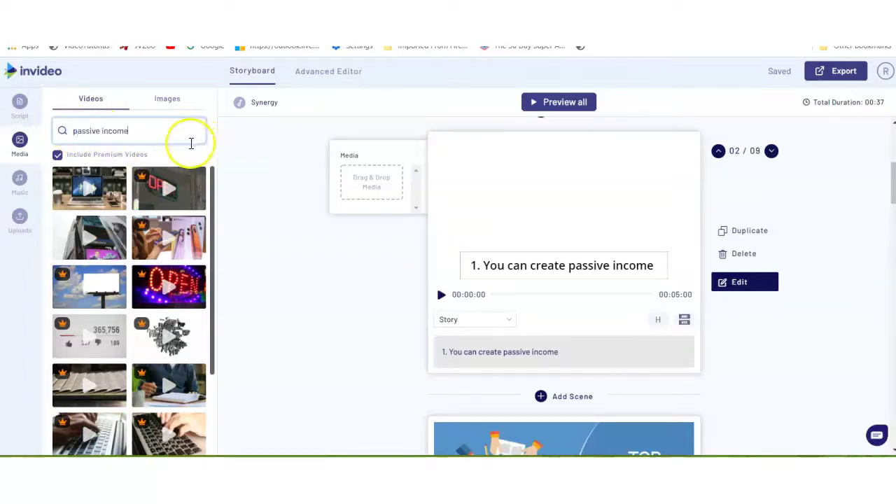
key(Return)
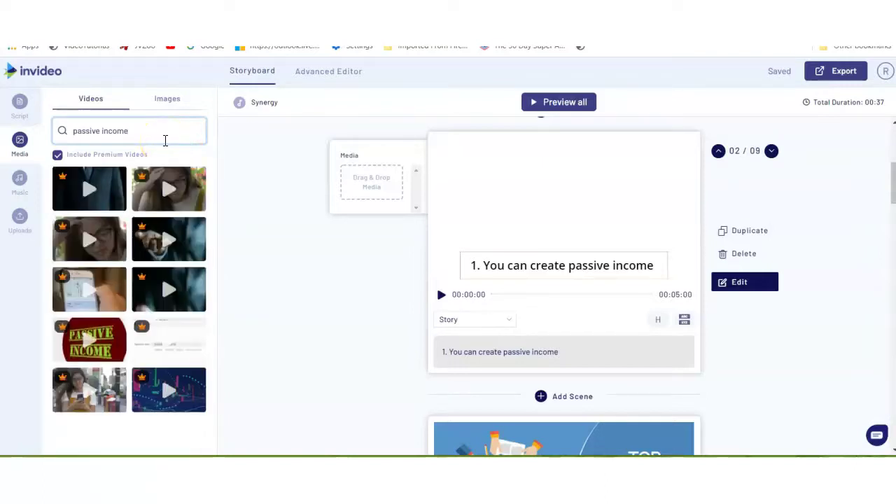
Look through the matching videos and preview the "Passive Income Title Printed With Ink Stamp 1" clip.
scroll(157, 217, down, 1)
scroll(156, 217, down, 2)
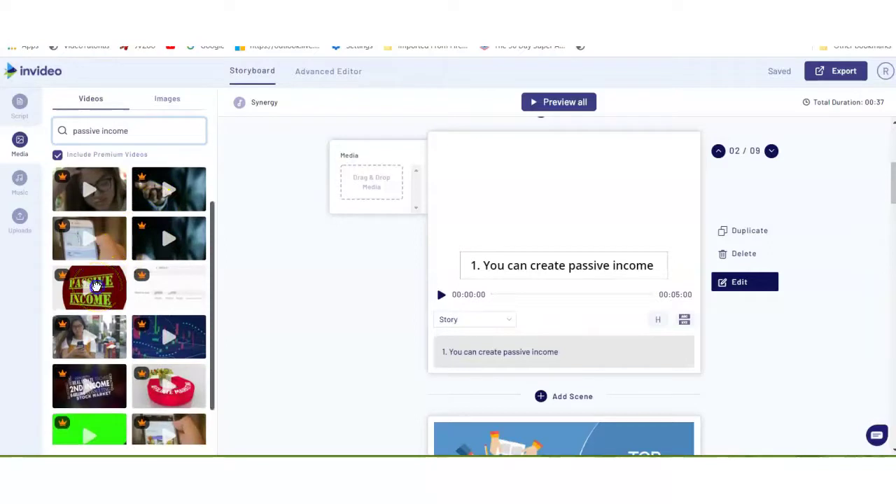
scroll(96, 286, up, 1)
click(89, 337)
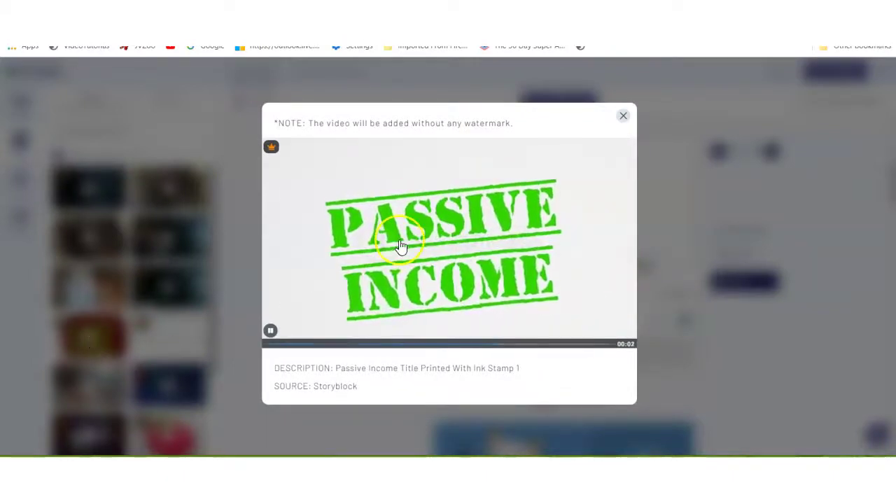
click(624, 121)
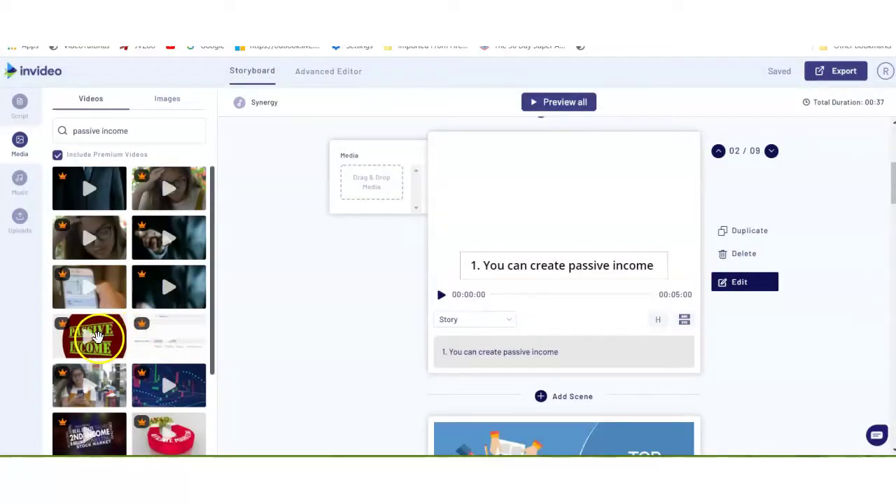
Add the Passive Income ink stamp clip to the passive income scene with its full 8-second length, and preview the result.
drag(132, 321, 371, 181)
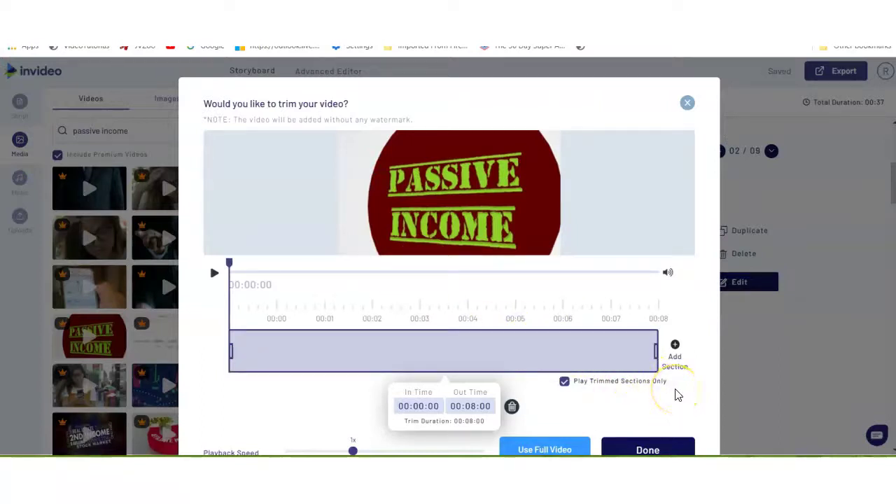
click(648, 450)
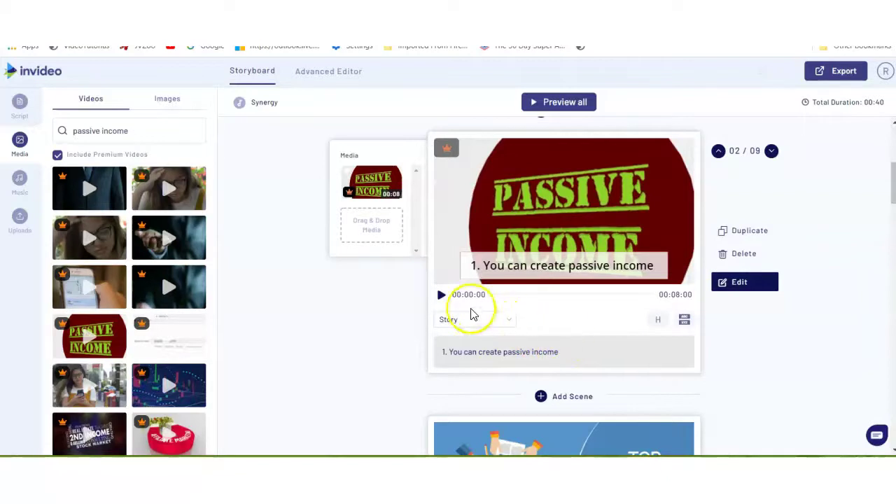
click(441, 294)
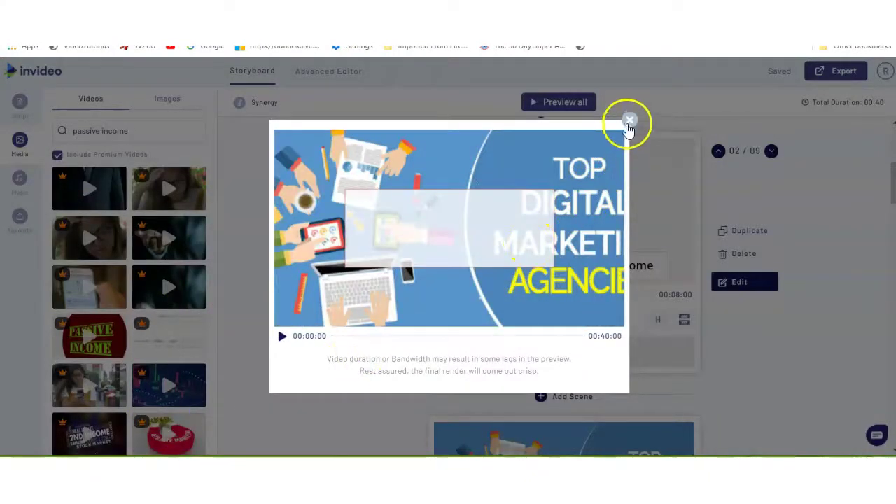
click(628, 120)
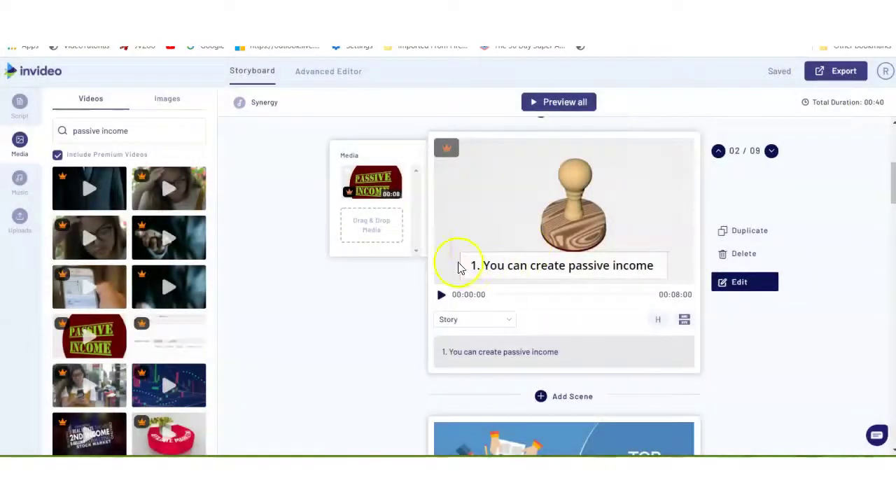
Go to the "2. You can work from home" scene and search the stock videos for "work from home".
scroll(429, 251, down, 3)
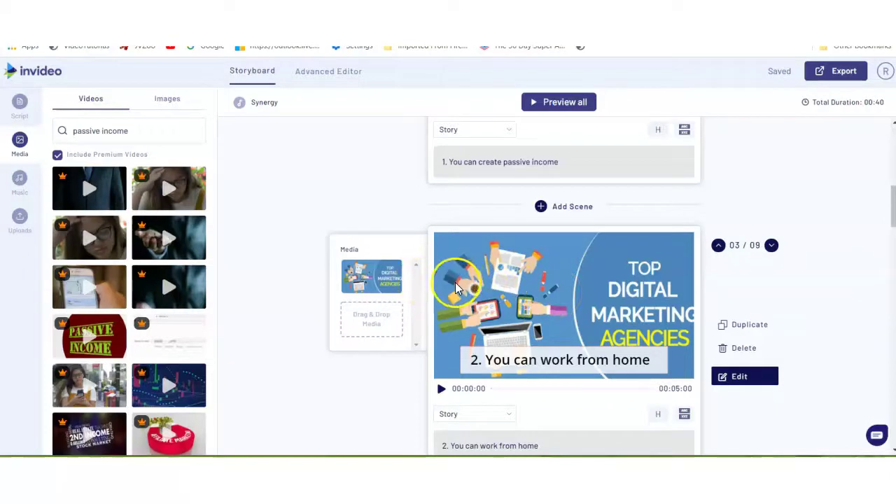
mouse_move(370, 293)
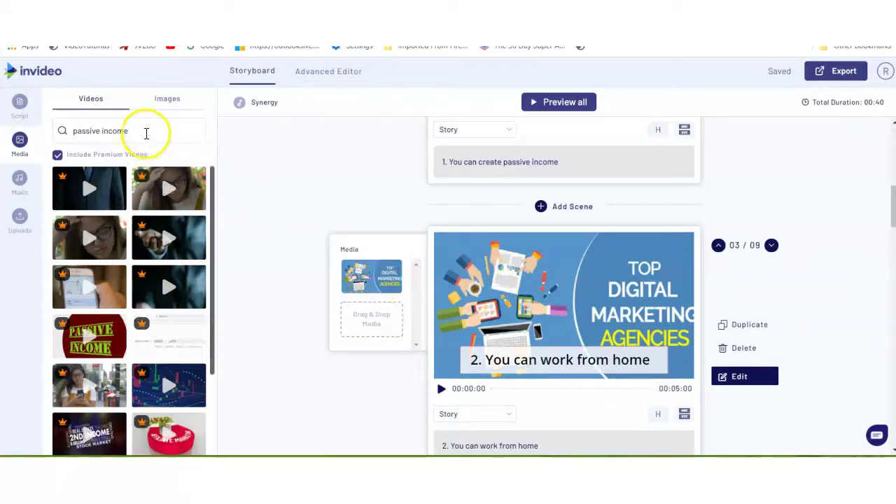
double_click(138, 133)
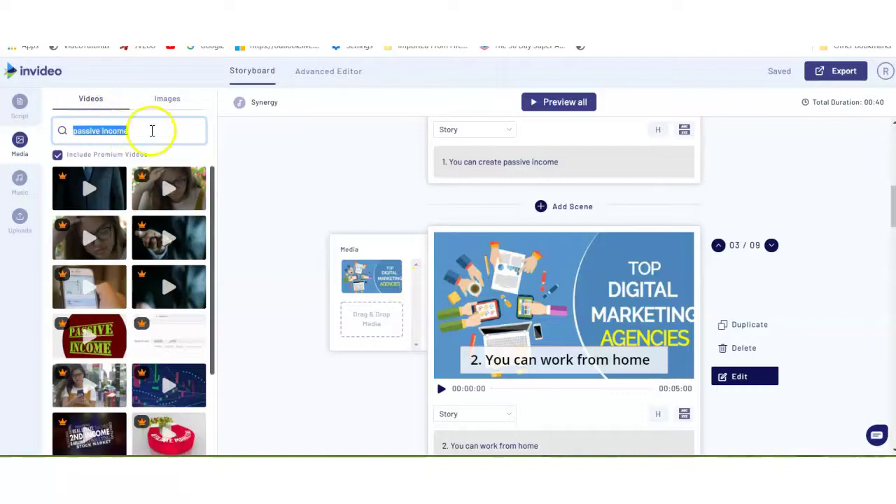
text(work from home)
key(Return)
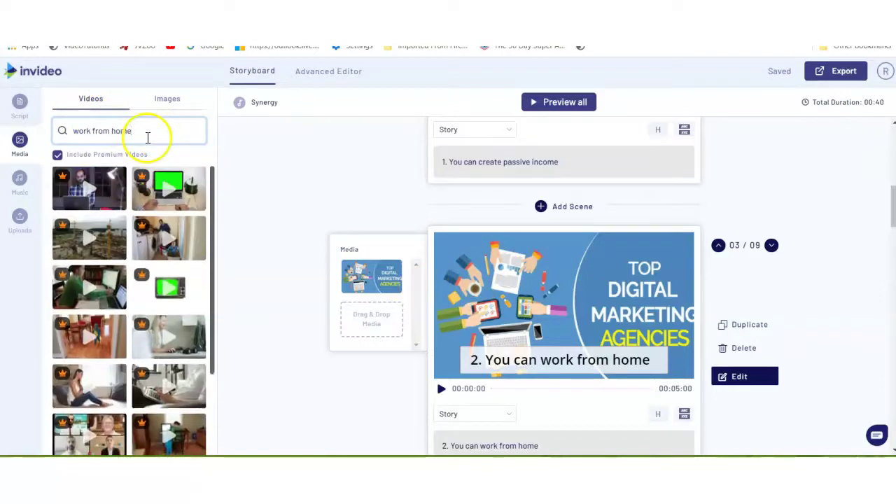
Replace the work-from-home scene's media with the stock image of a woman at a laptop beside a plant, and play the scene.
click(165, 103)
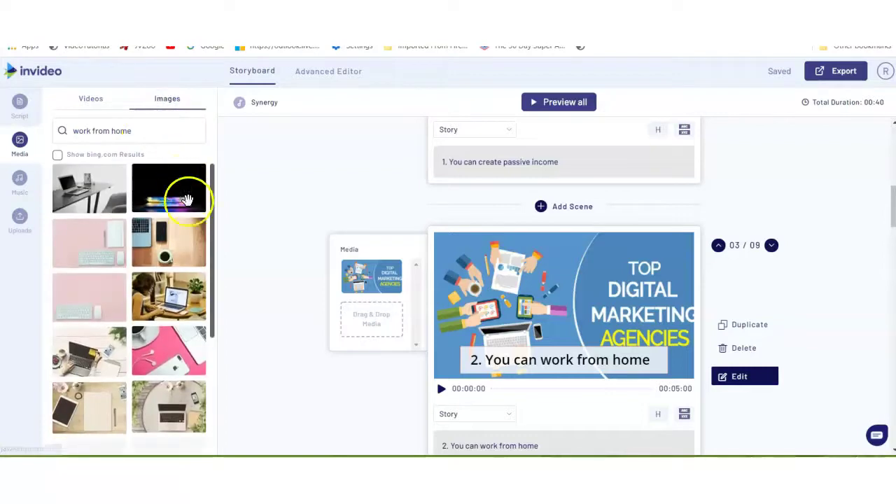
scroll(194, 243, down, 1)
scroll(195, 244, down, 1)
click(162, 271)
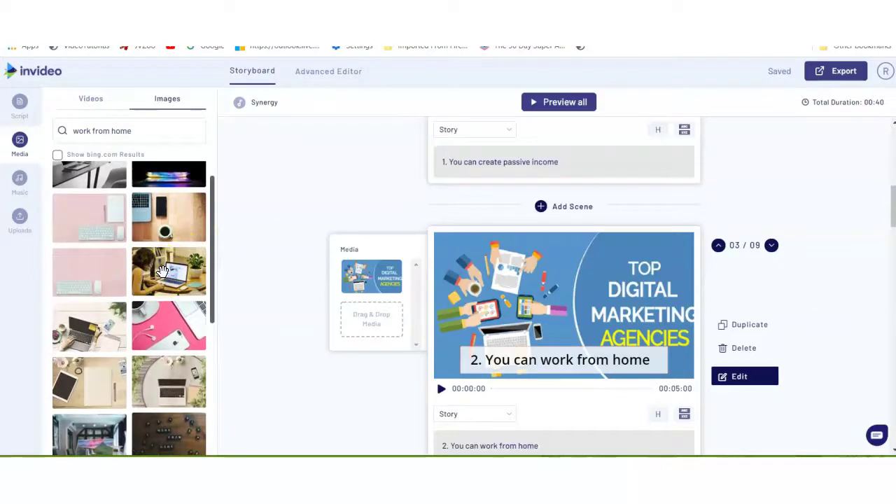
drag(163, 271, 361, 286)
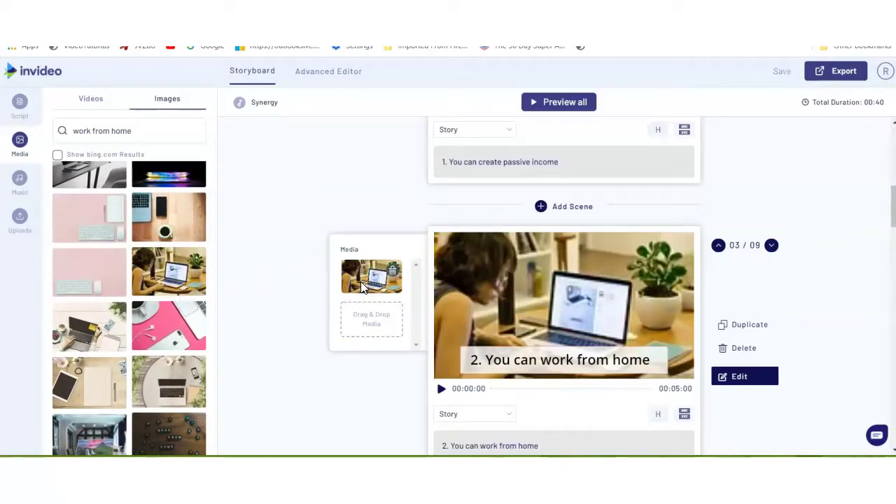
scroll(463, 329, down, 1)
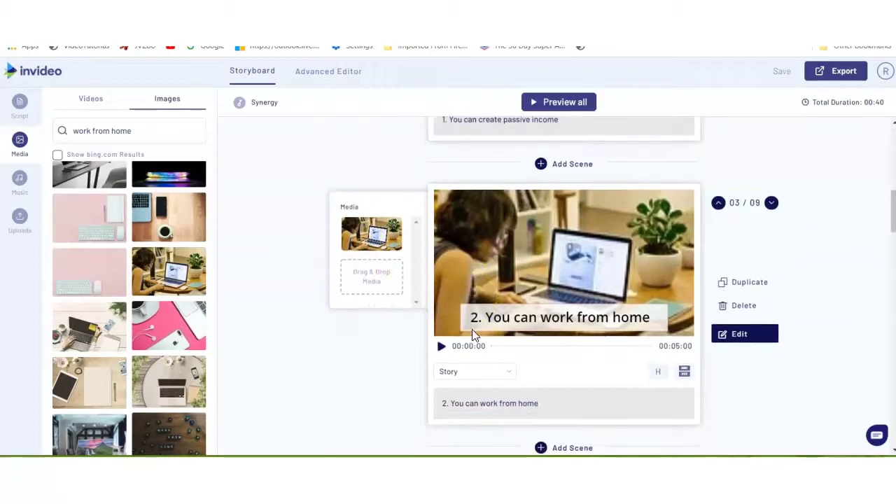
scroll(448, 347, up, 1)
click(441, 369)
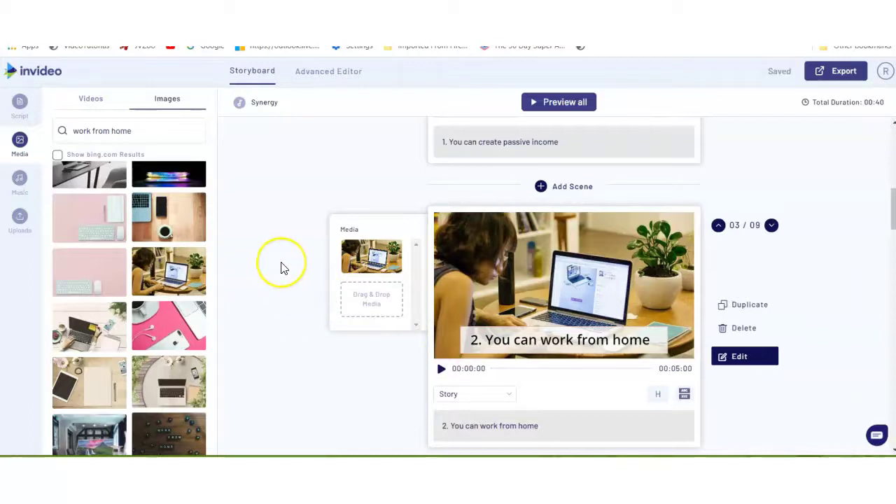
Search the stock images for "rich" and replace the "3. You can become financially independent" scene's media with the gold bars image.
scroll(284, 266, down, 2)
scroll(283, 267, down, 2)
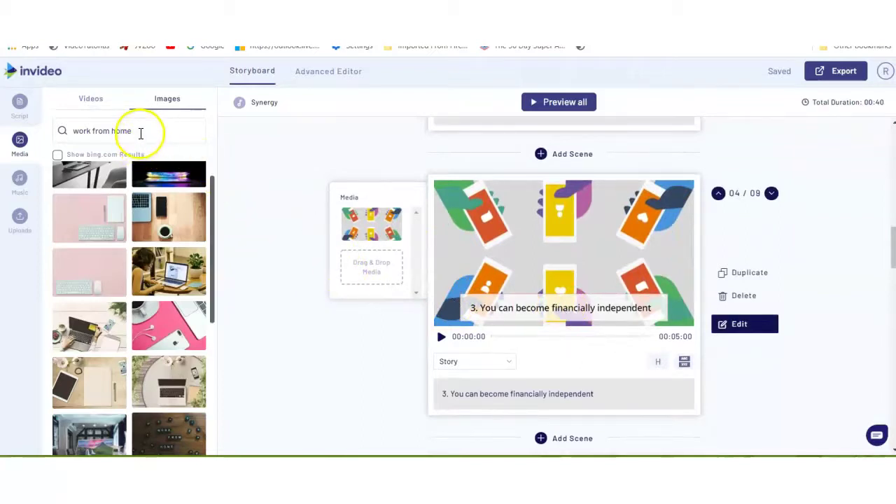
triple_click(140, 133)
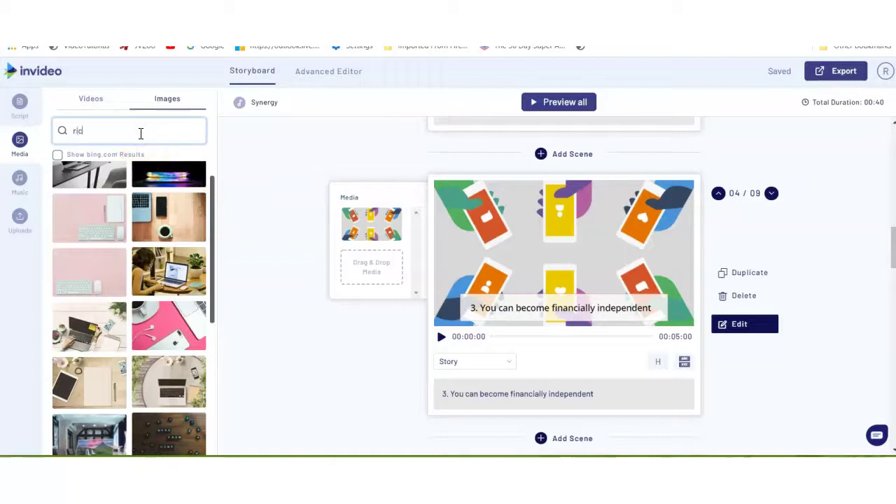
text(rich)
key(Return)
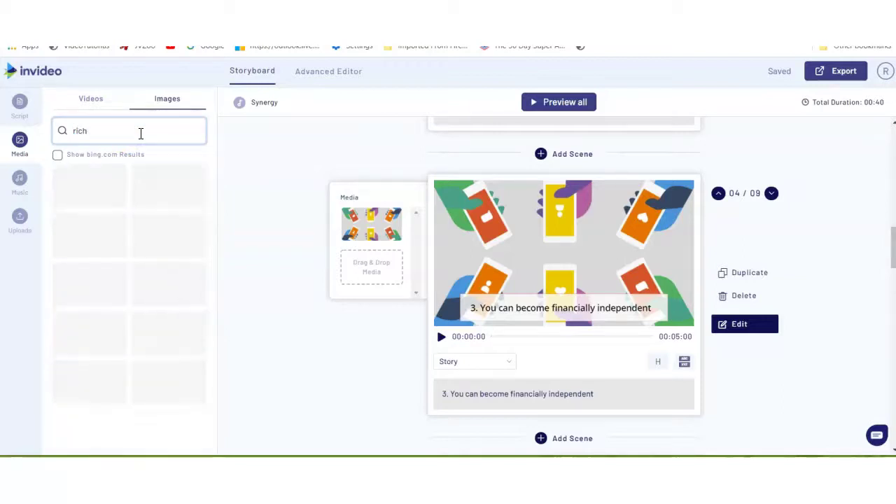
drag(154, 188, 362, 230)
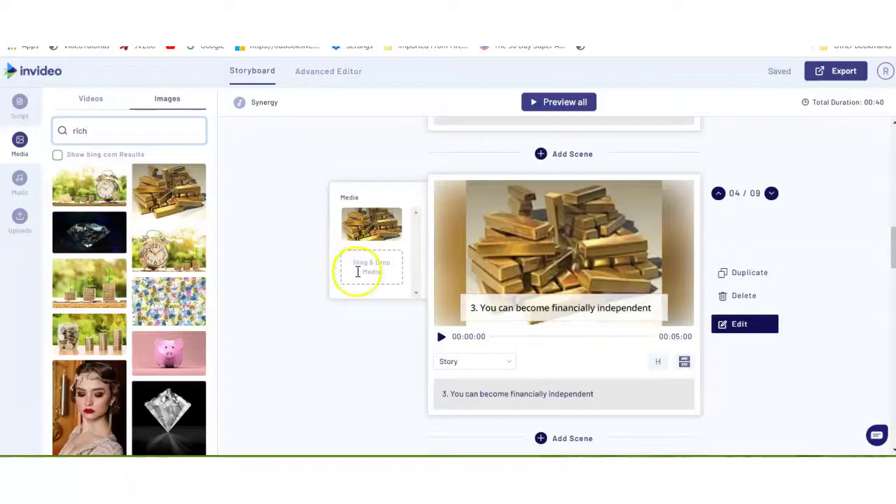
Preview the image of the man standing before tall windows and add it to the "4. You can be your own boss" scene.
scroll(353, 340, down, 3)
scroll(354, 342, down, 1)
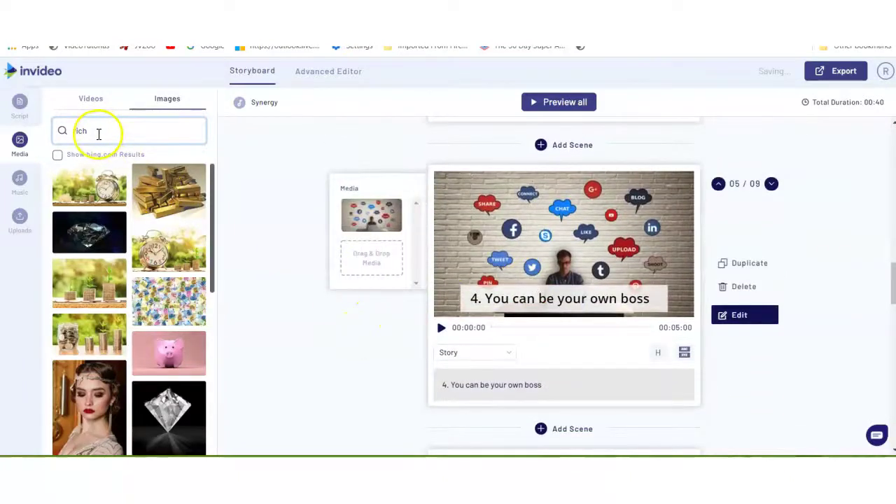
click(83, 313)
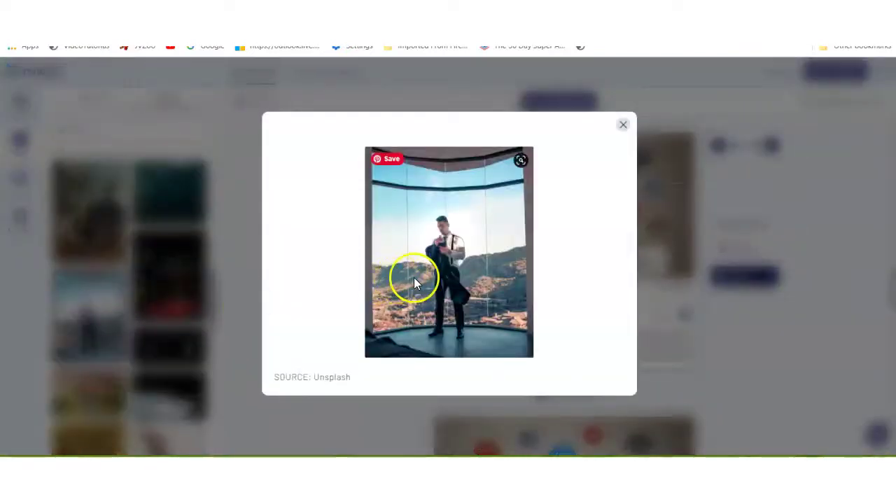
click(623, 126)
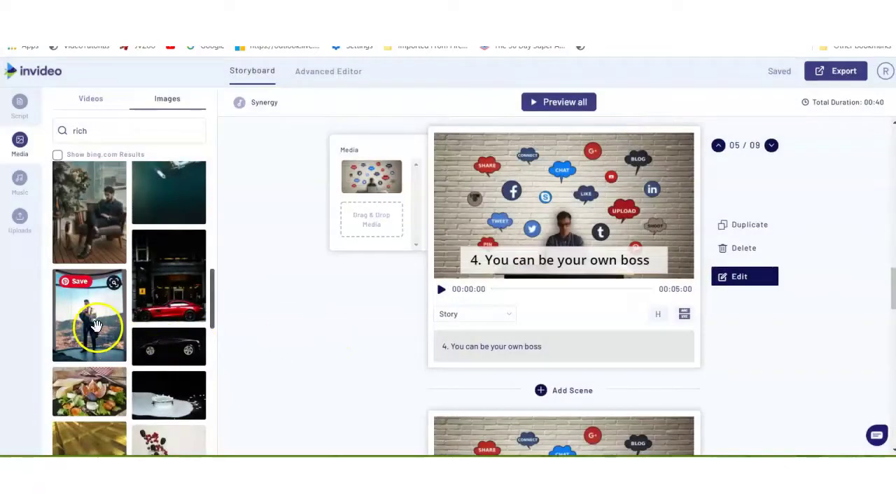
drag(96, 327, 381, 224)
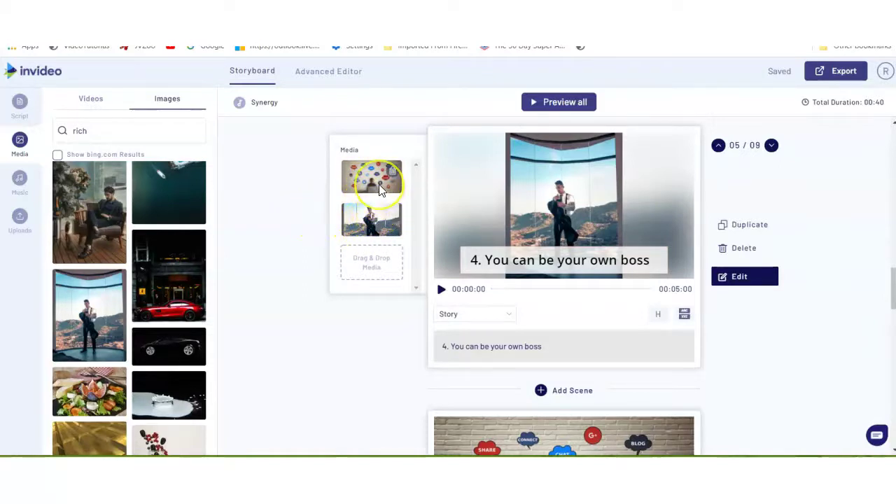
Play the "You can be your own boss" scene and remove its original social media icons image.
click(441, 292)
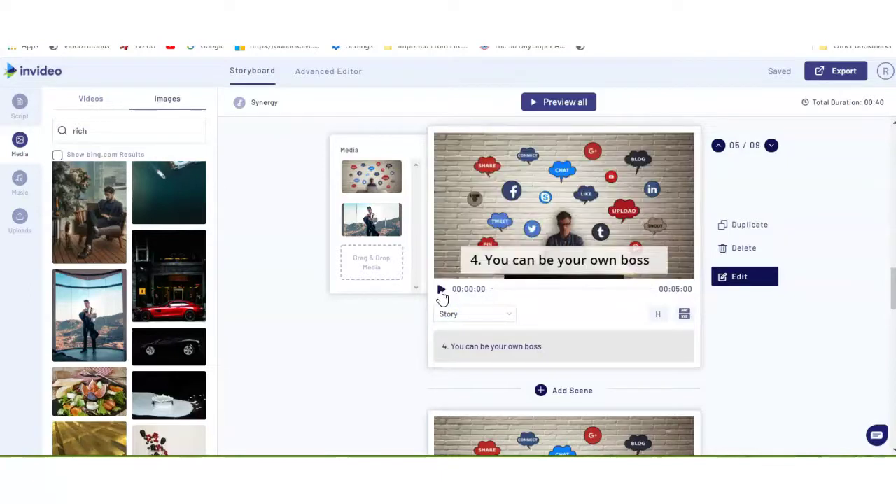
mouse_move(381, 182)
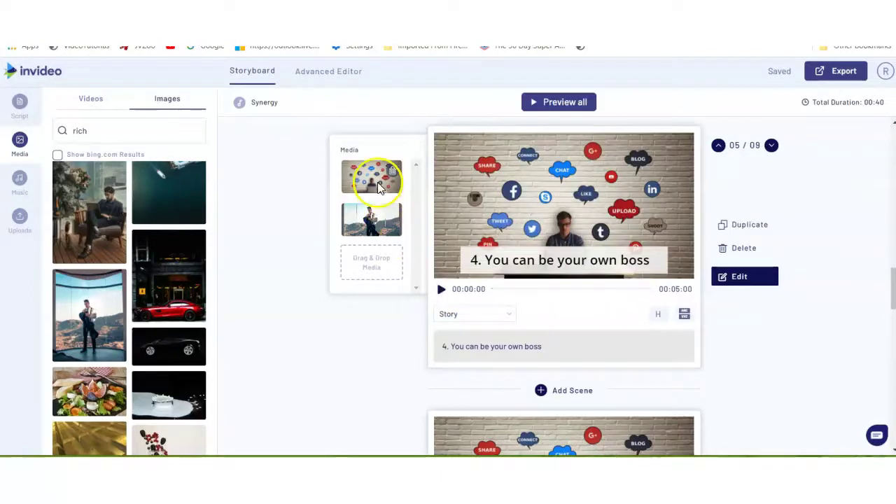
click(393, 175)
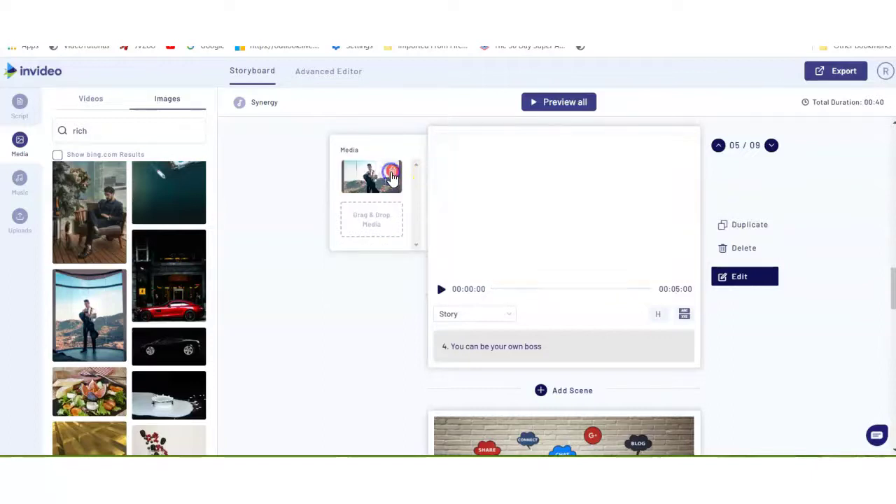
Add the image of the man in the armchair as second media of the "You can be your own boss" scene and preview that scene.
drag(74, 201, 340, 301)
click(440, 359)
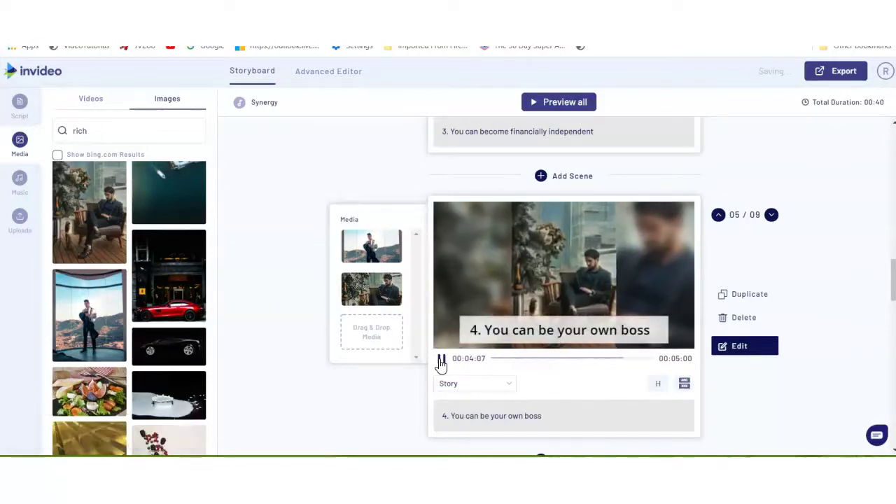
click(435, 359)
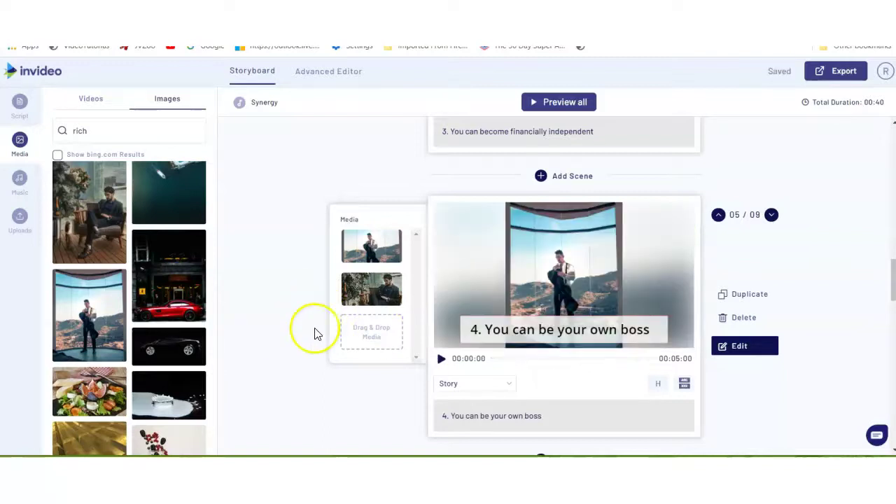
Add a new scene at the end of the storyboard and place the red sports car image in it.
scroll(318, 329, down, 5)
scroll(322, 327, down, 8)
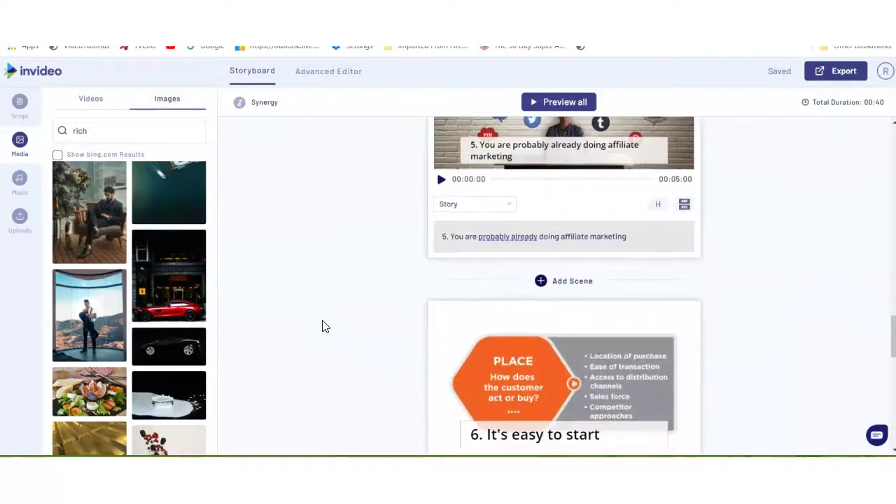
scroll(341, 360, down, 5)
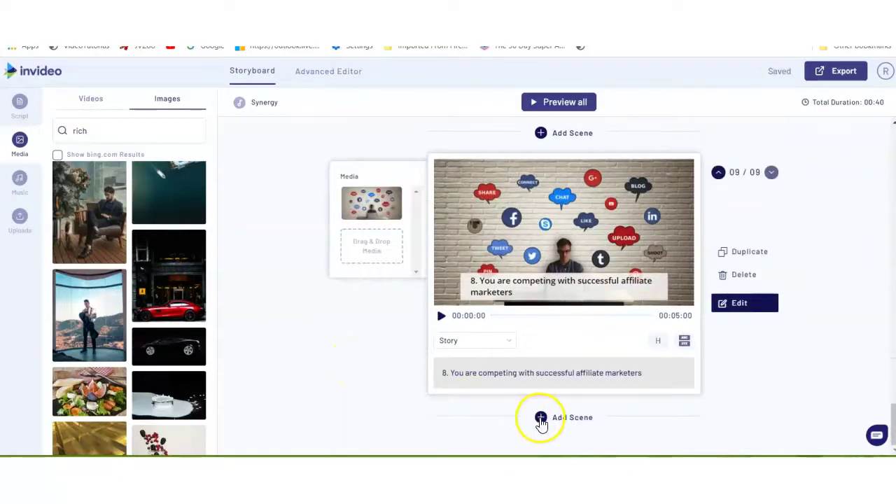
click(541, 418)
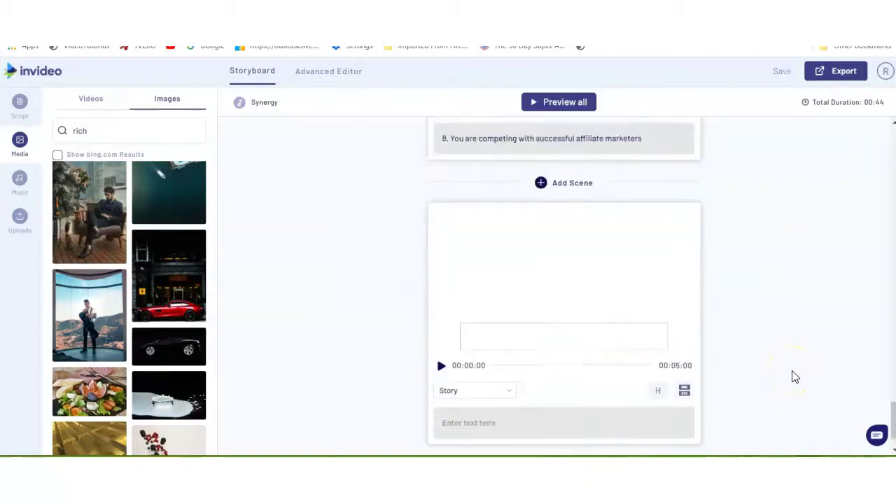
mouse_move(551, 306)
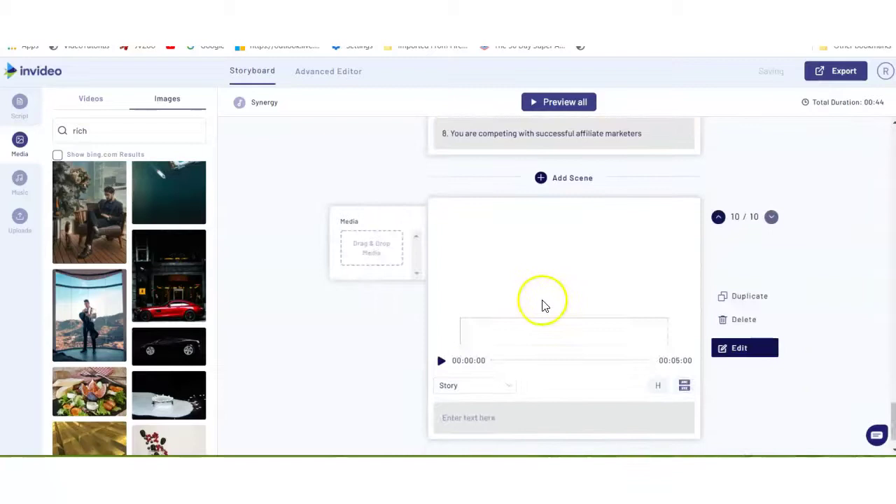
drag(160, 280, 372, 250)
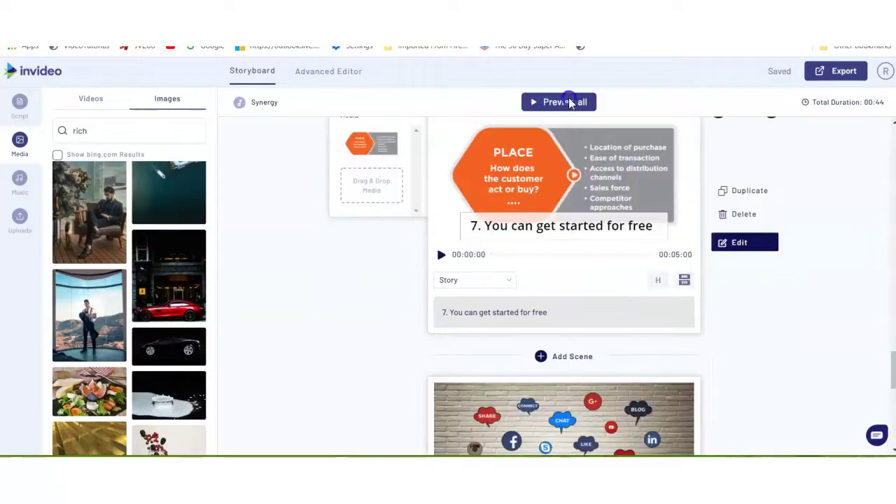
Preview the whole video, close the preview and check the last scene in the storyboard.
click(567, 103)
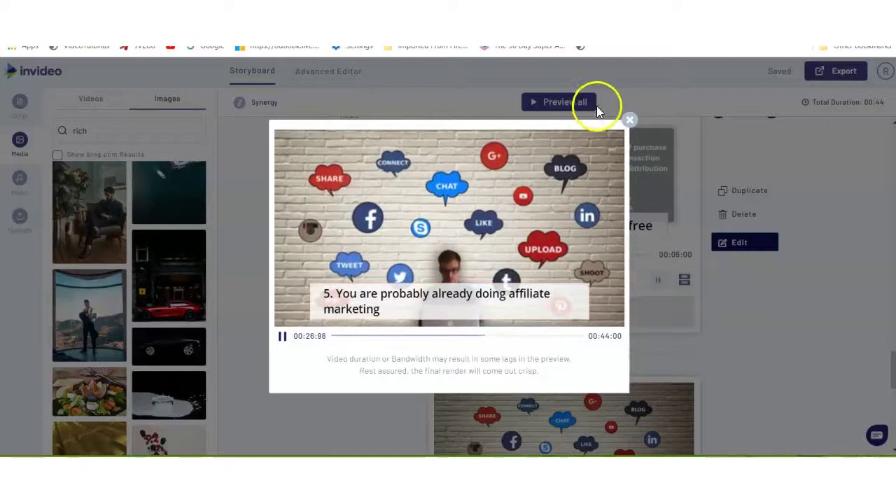
click(630, 120)
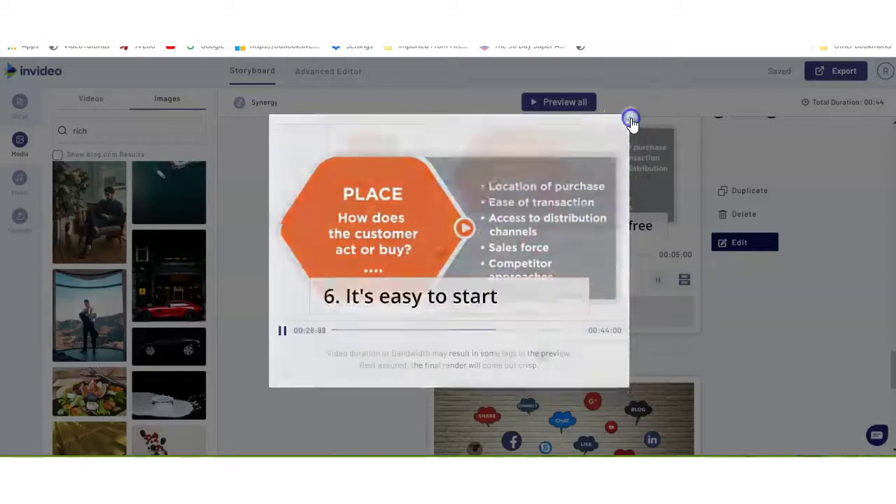
scroll(348, 262, down, 3)
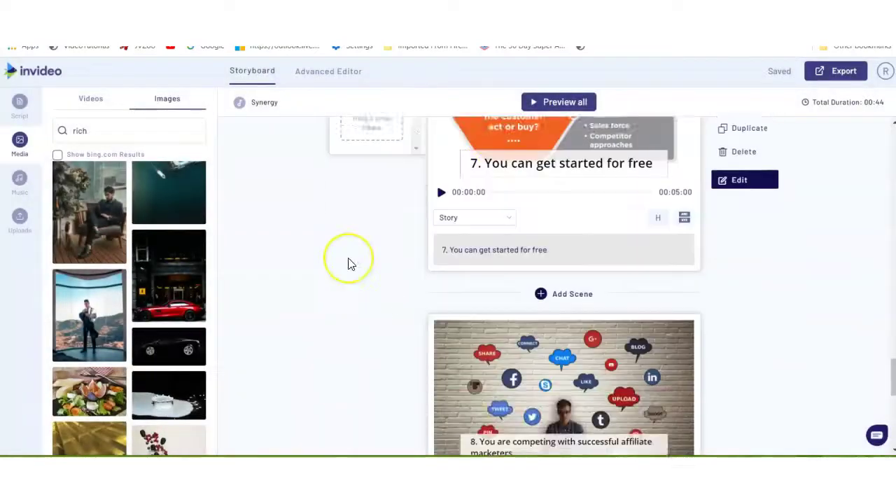
scroll(350, 264, down, 10)
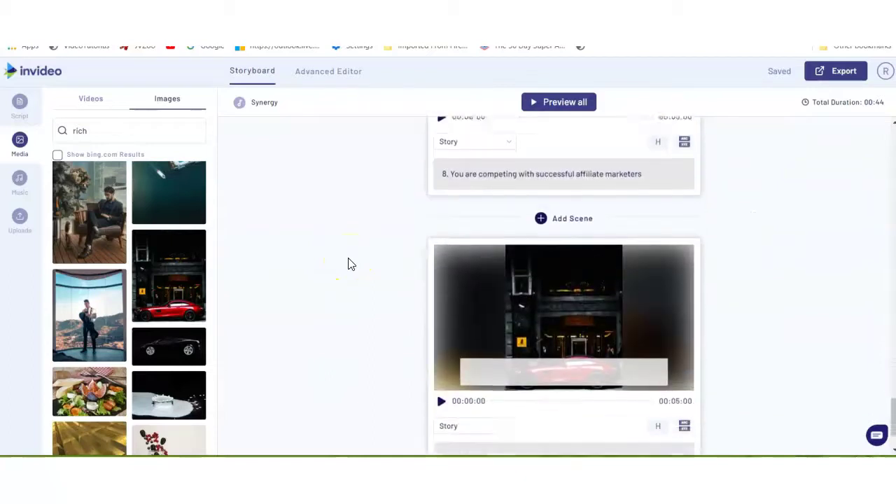
Open the first scene, "Why you Should Start Affiliate Marketing", for detailed editing.
scroll(358, 350, up, 15)
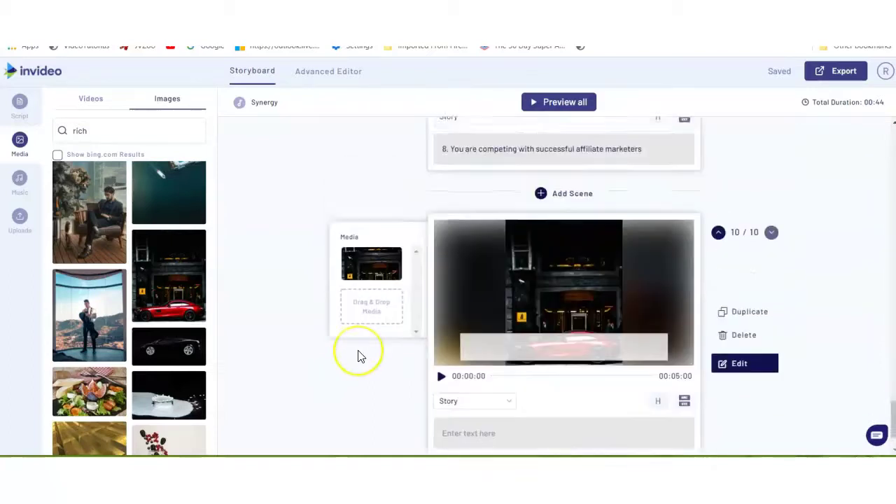
scroll(358, 356, up, 6)
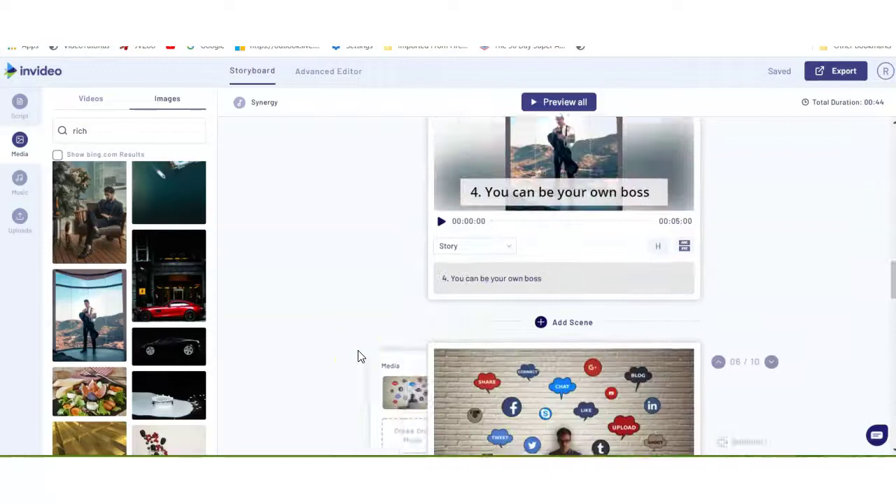
scroll(763, 324, up, 8)
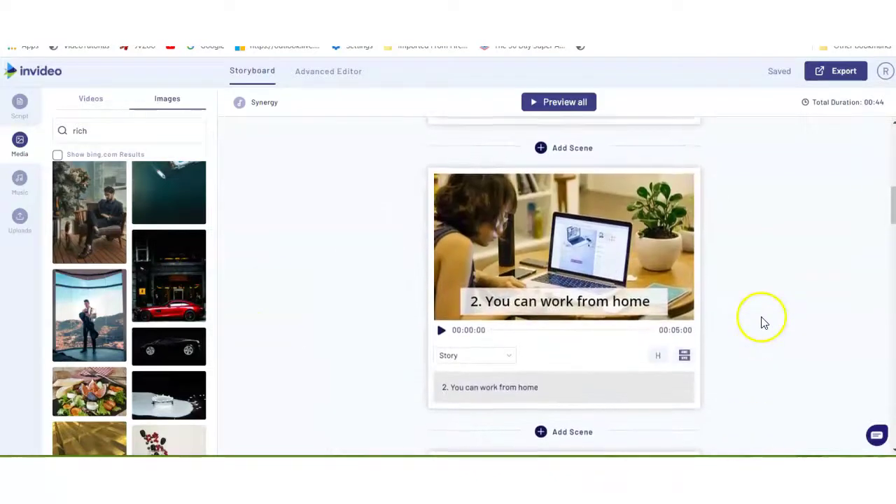
scroll(762, 322, down, 1)
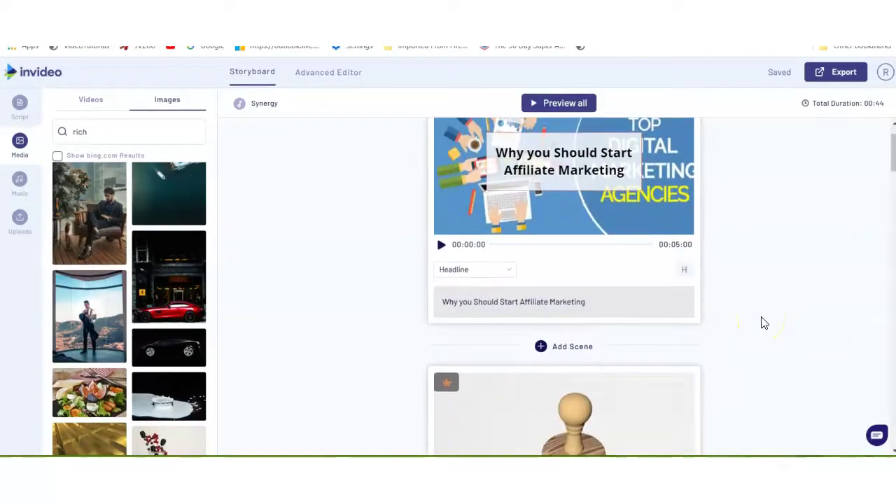
mouse_move(604, 205)
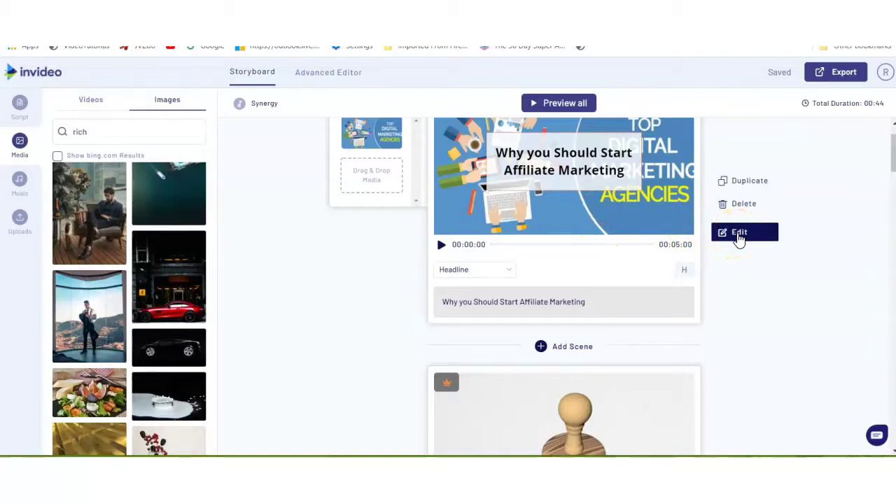
click(739, 237)
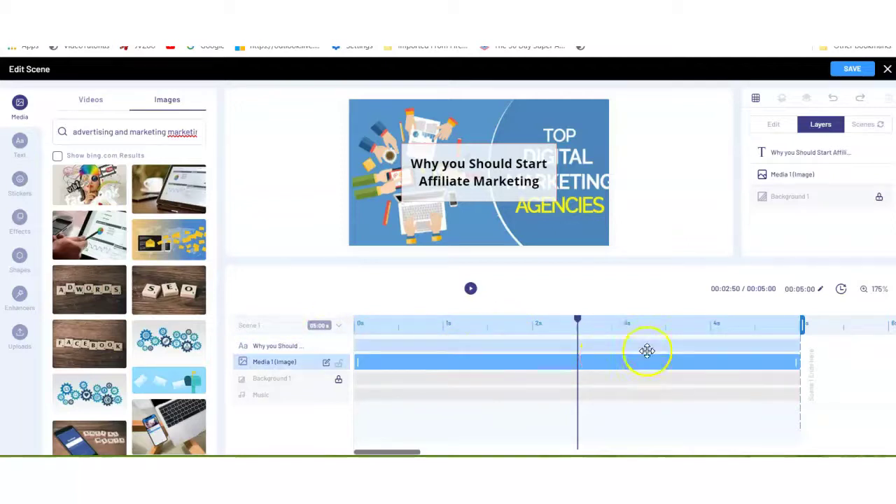
Shorten the title text layer to about 2.8 s on the scene timeline and play the scene.
drag(800, 348, 599, 348)
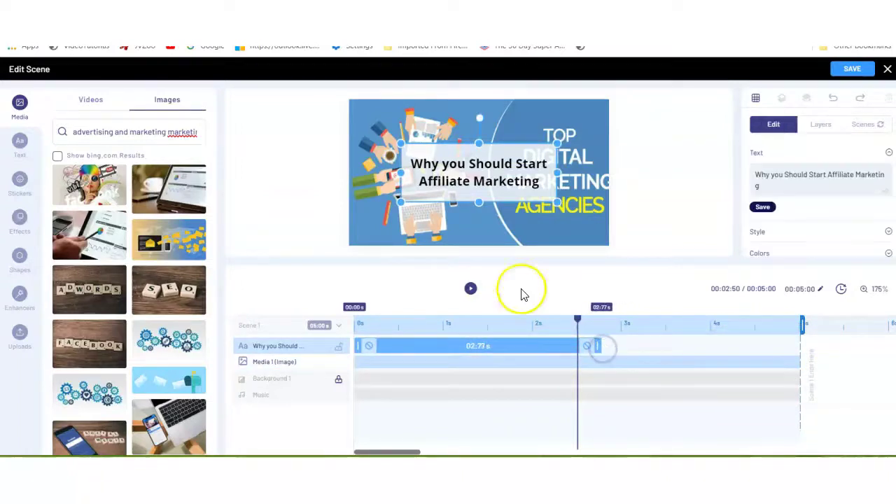
click(470, 292)
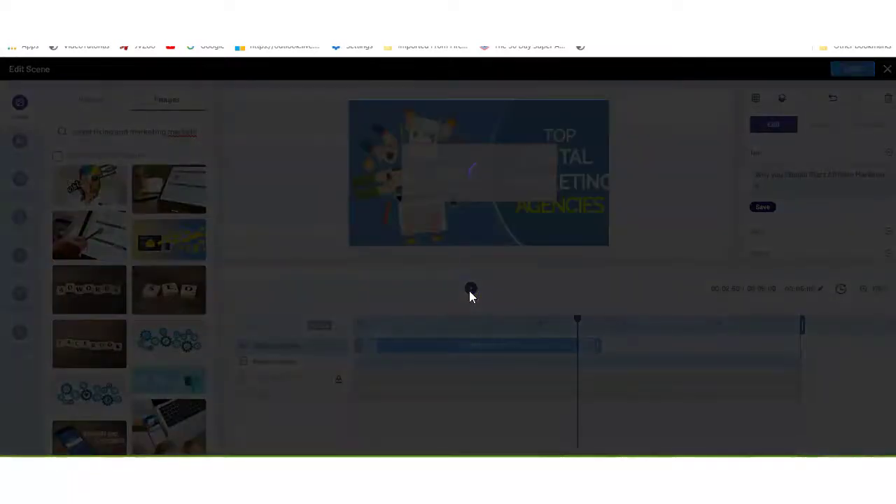
click(459, 291)
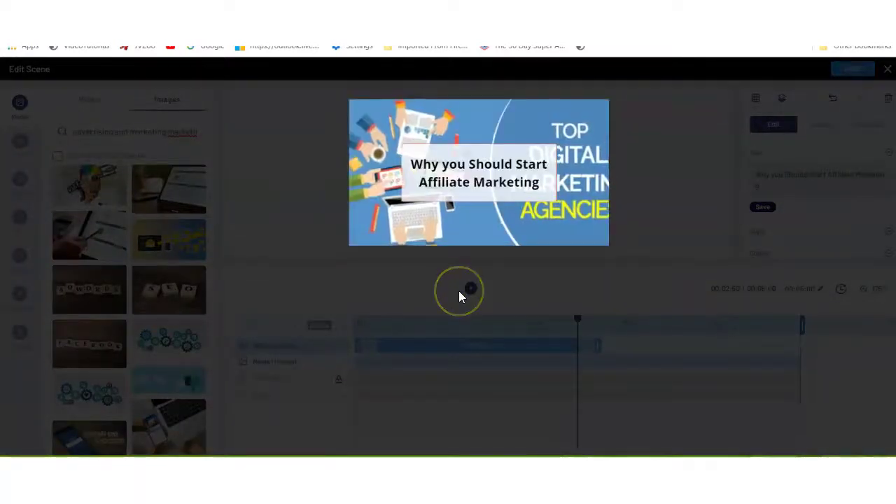
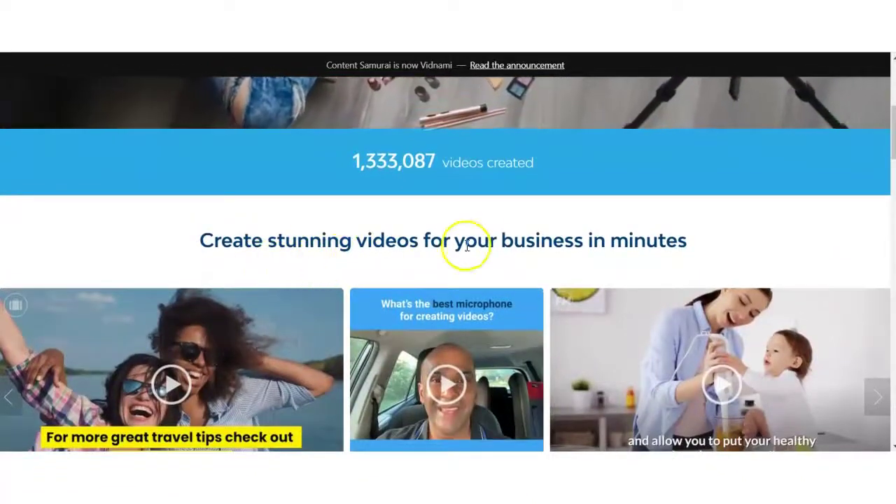
Examine the Vidnami homepage's sample videos and feature sections, including captions, clip selection, branding and music.
scroll(459, 329, down, 3)
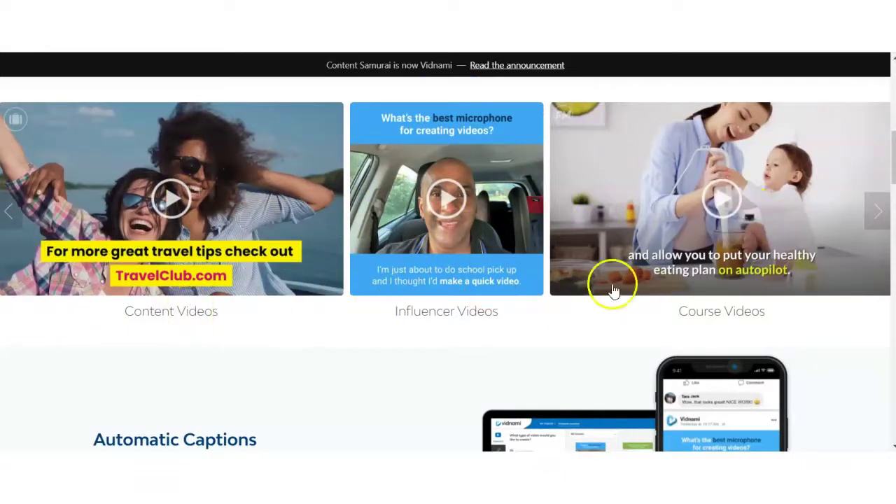
scroll(450, 355, down, 4)
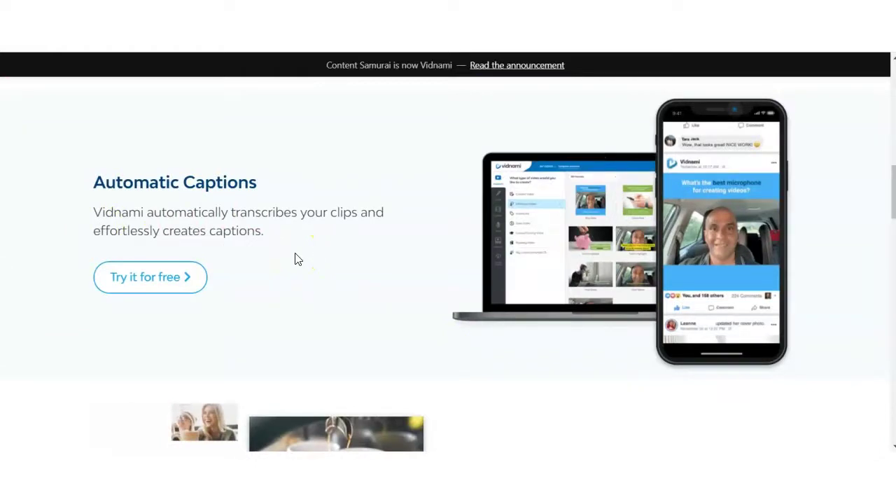
scroll(246, 253, down, 4)
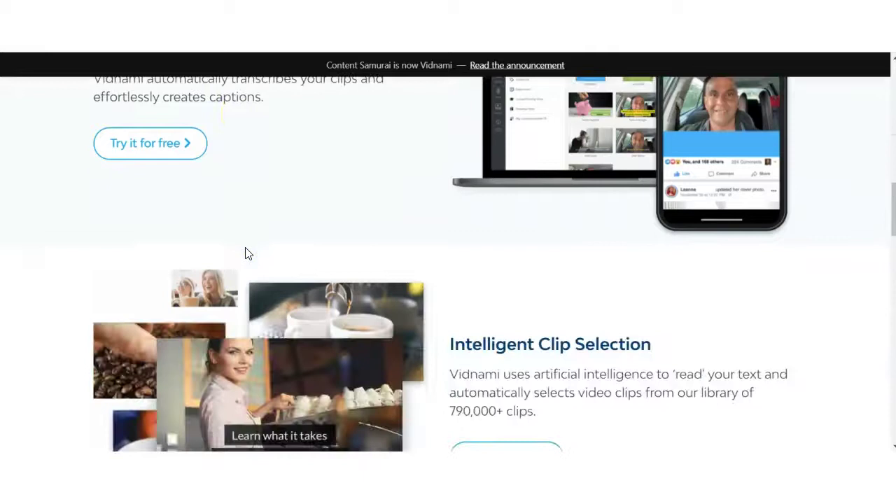
scroll(245, 254, down, 1)
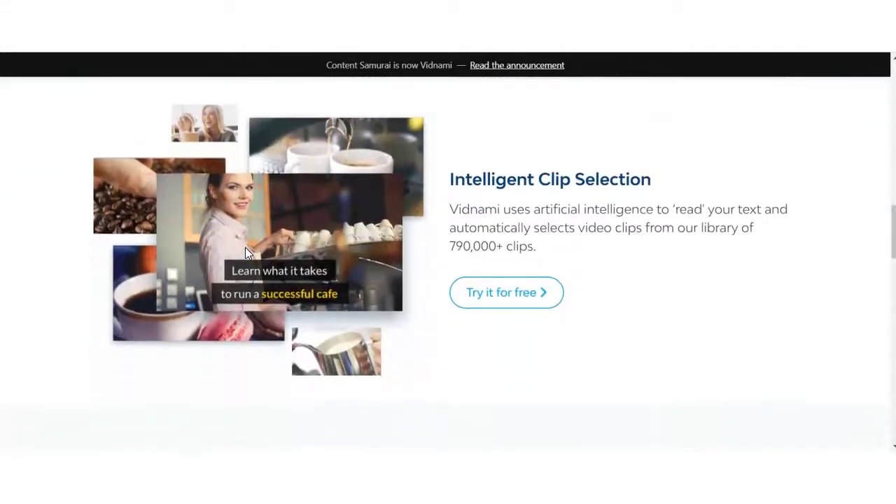
scroll(434, 309, down, 3)
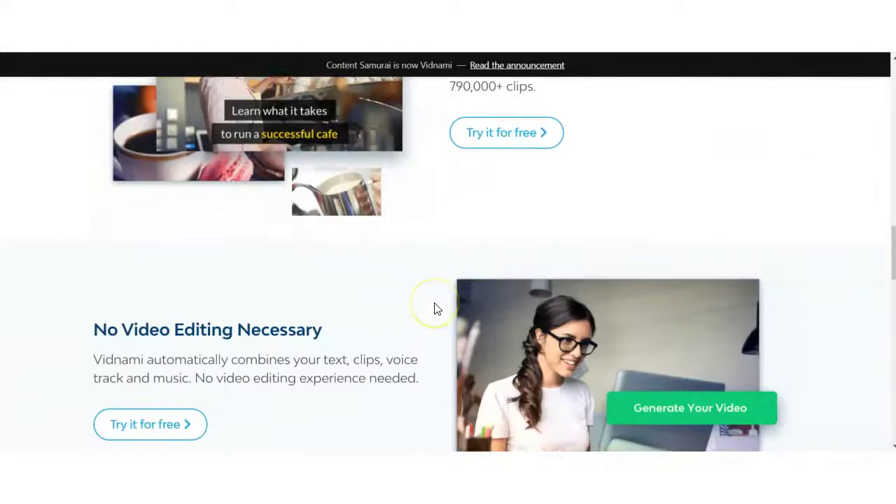
scroll(434, 308, down, 1)
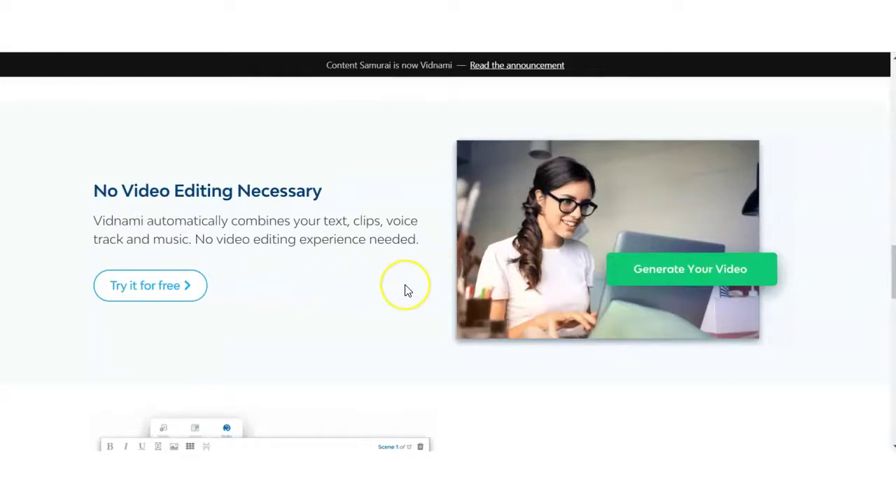
scroll(406, 290, down, 4)
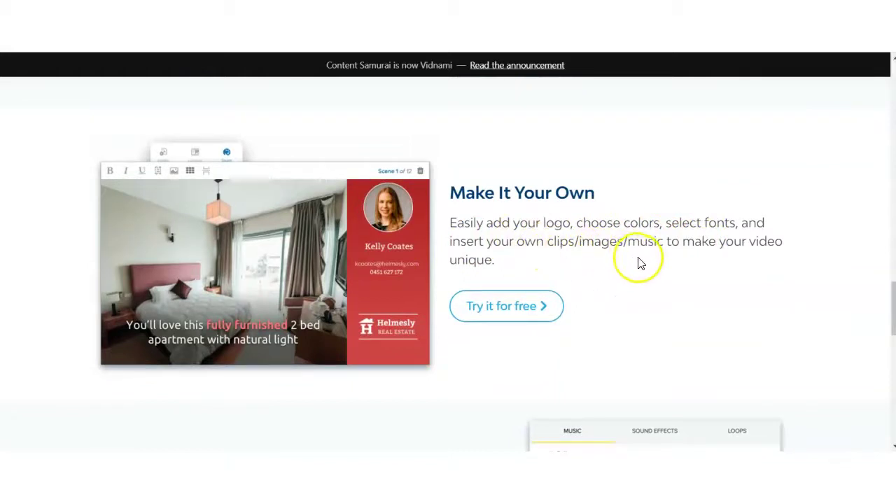
scroll(636, 277, down, 4)
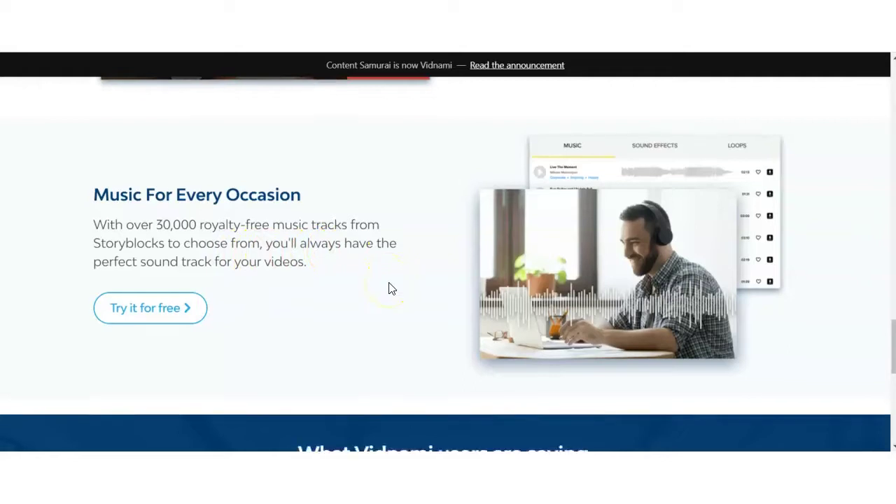
scroll(390, 288, down, 4)
scroll(390, 283, down, 3)
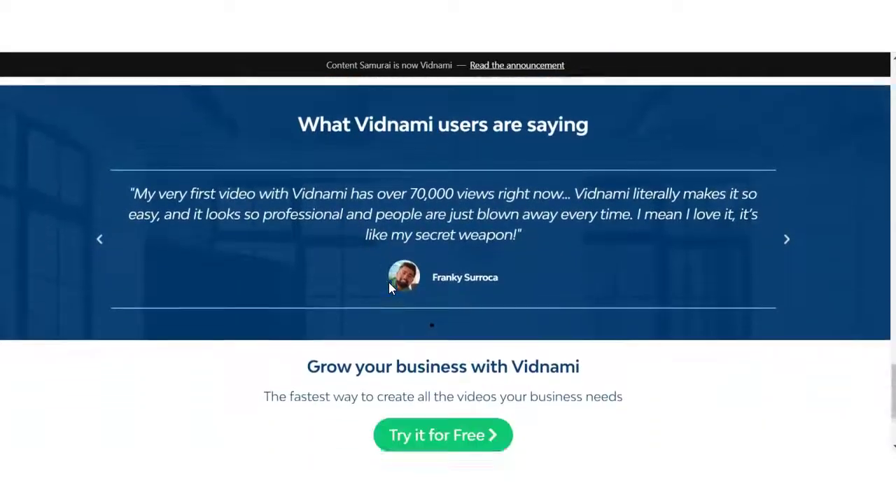
Page through the customer testimonials in the "What Vidnami users are saying" section.
scroll(357, 266, up, 2)
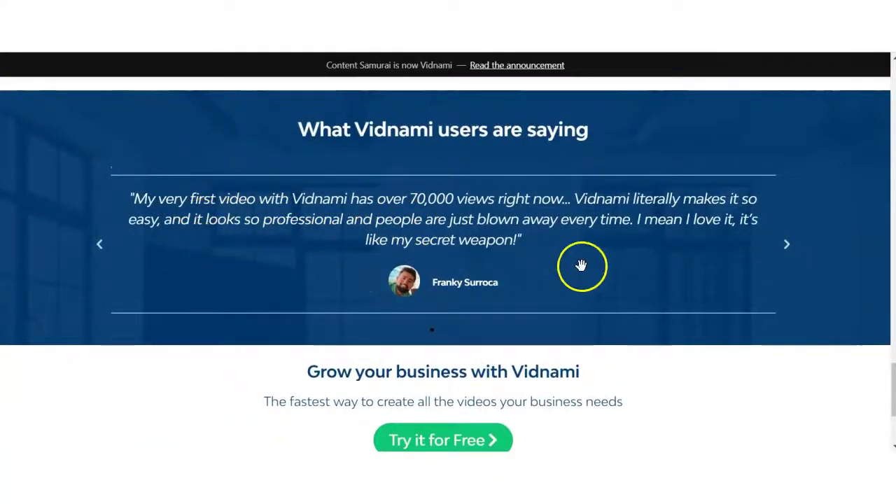
click(784, 247)
click(785, 247)
click(785, 248)
click(785, 248)
click(786, 250)
click(786, 249)
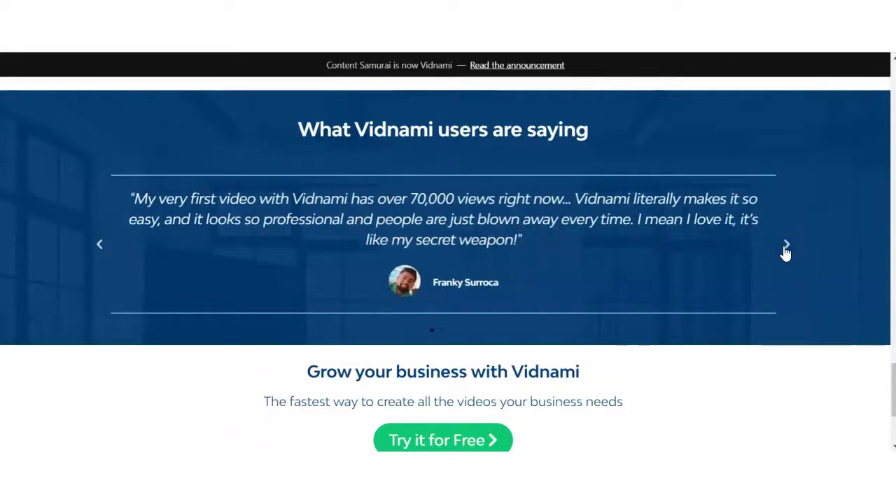
click(787, 249)
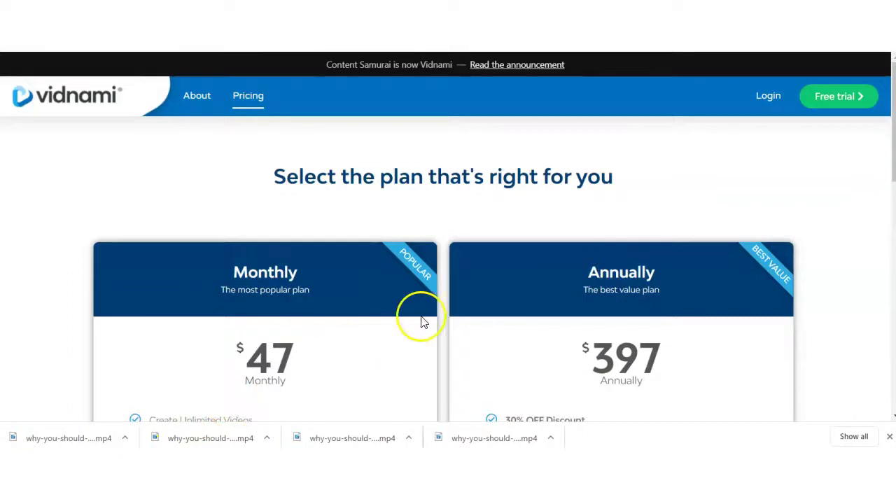
Examine the prices and included features of the Monthly and Annually plans on the Vidnami pricing page.
scroll(490, 273, down, 2)
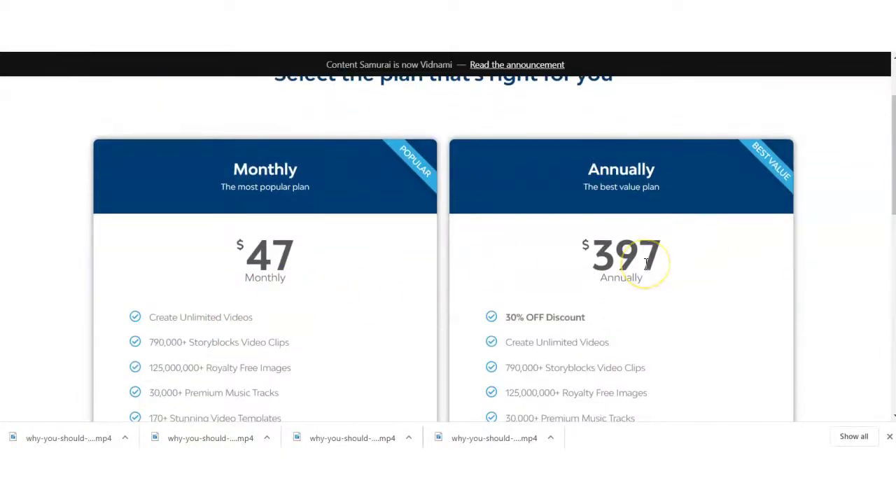
scroll(645, 263, down, 4)
scroll(647, 263, down, 3)
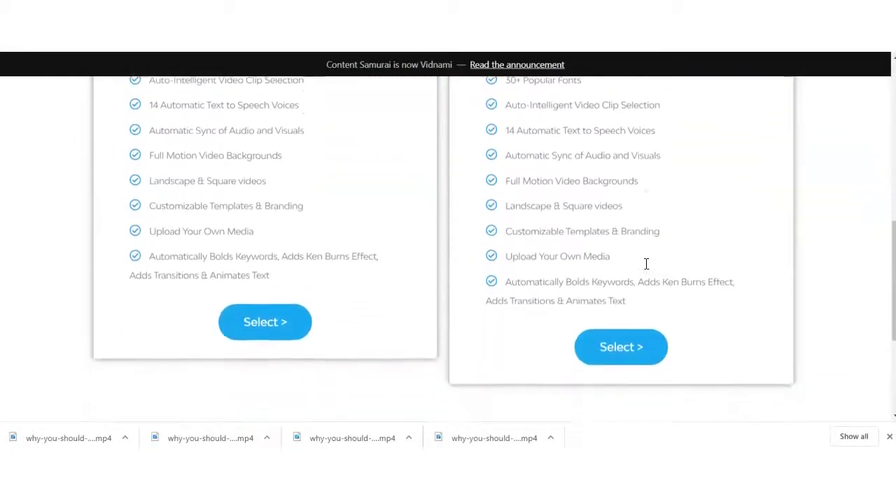
Examine the remaining plan features and the footer links at the end of the Vidnami pricing page.
scroll(647, 264, down, 3)
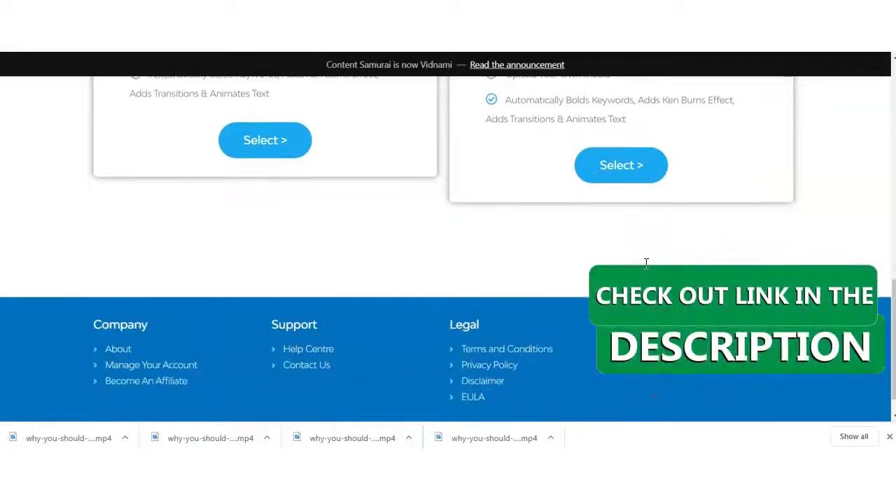
scroll(646, 263, down, 1)
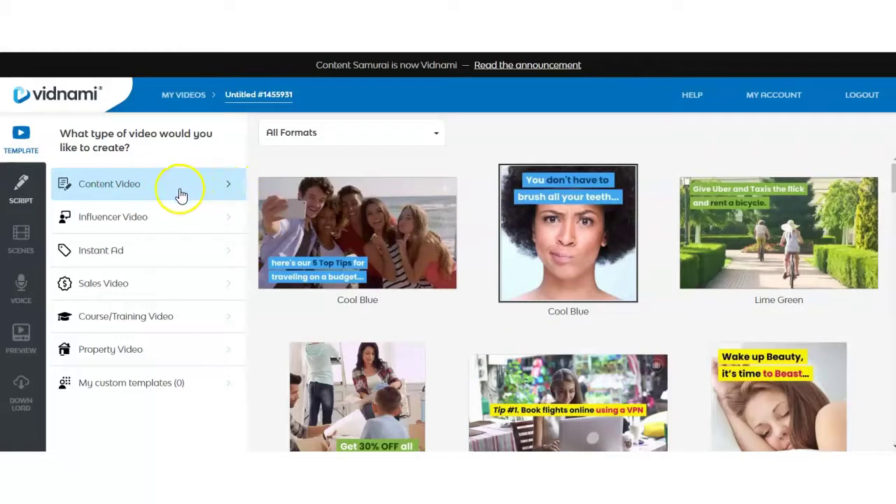
Look through the template collections for Influencer Video, Instant Ad, Sales Video, Course/Training Video and Property Video.
click(122, 223)
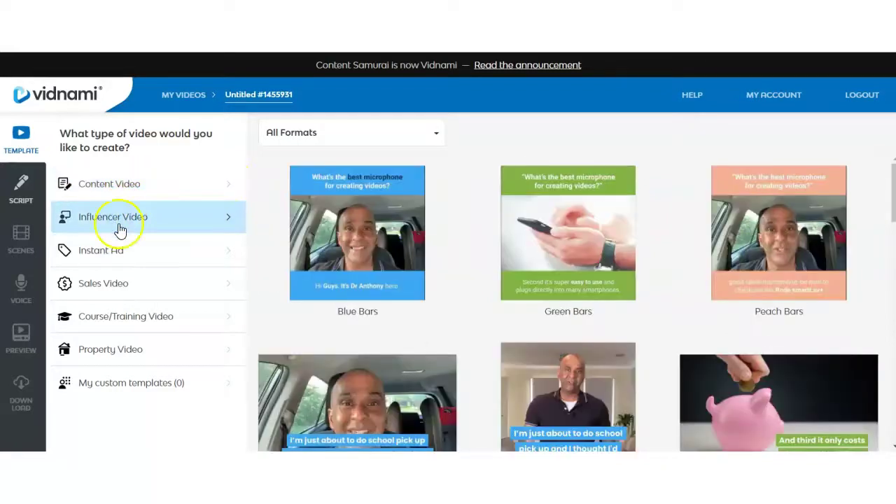
click(113, 254)
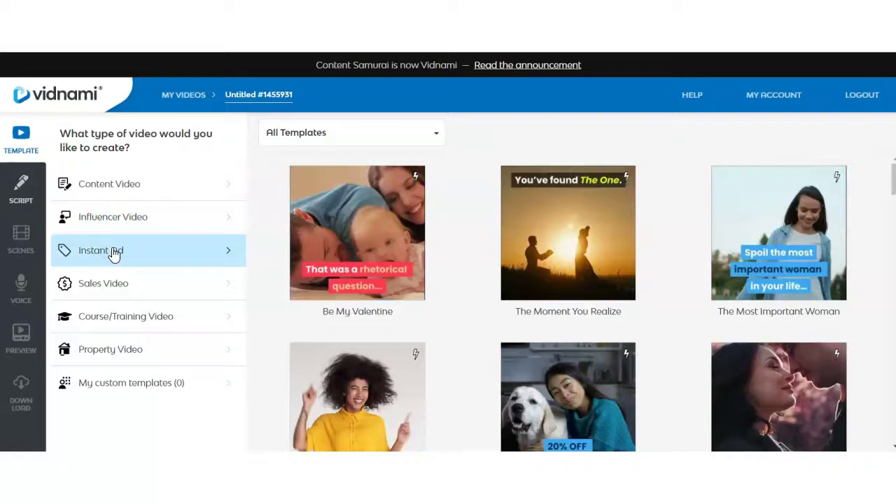
click(111, 287)
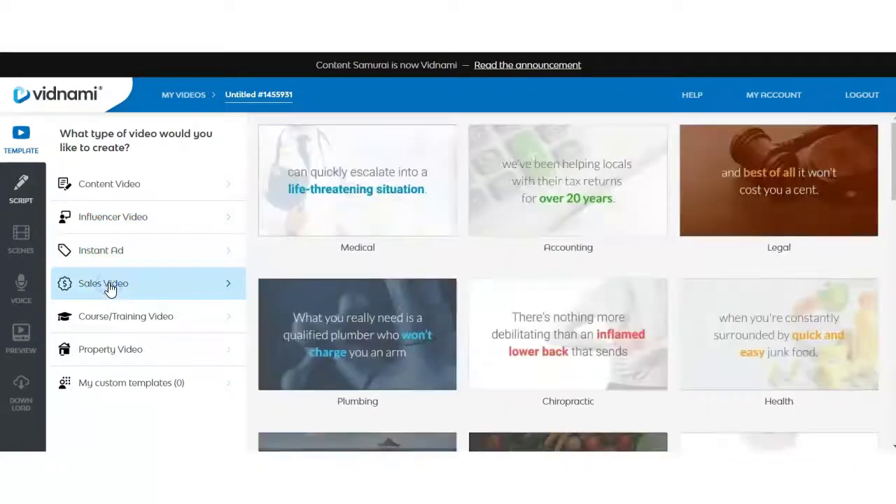
click(123, 328)
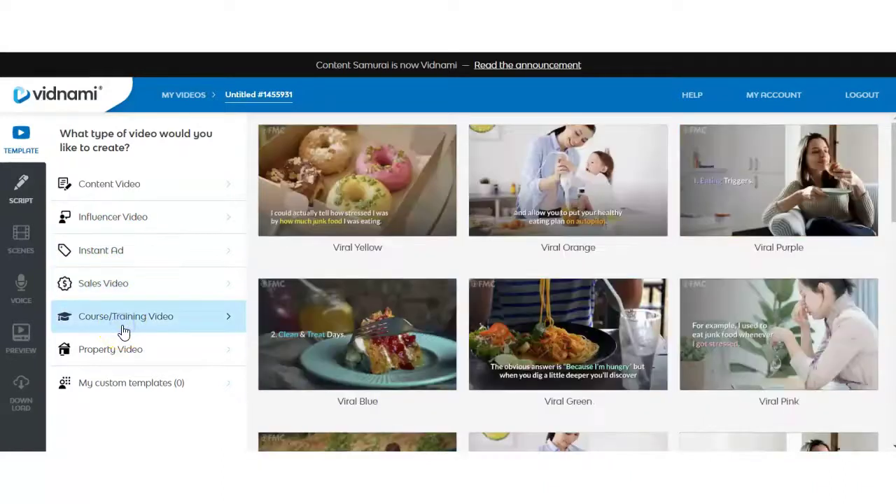
click(129, 353)
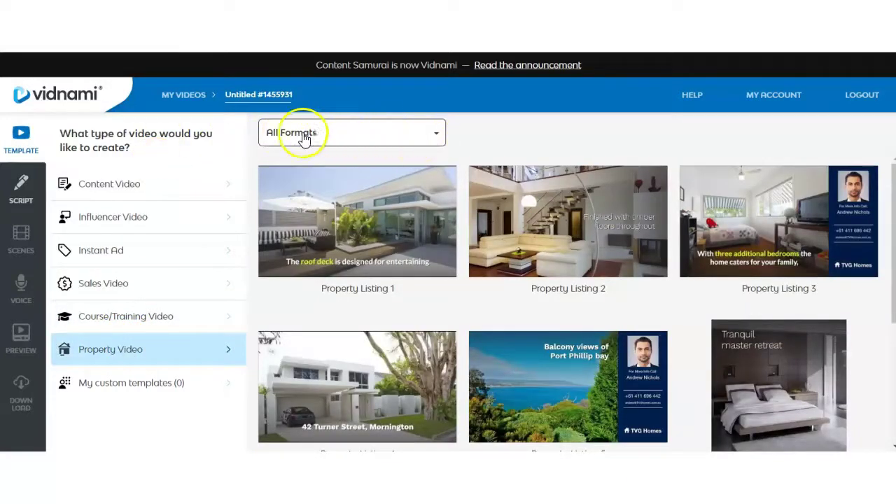
Return to the Content Video templates and filter them to the Landscape (16:9) format.
click(166, 184)
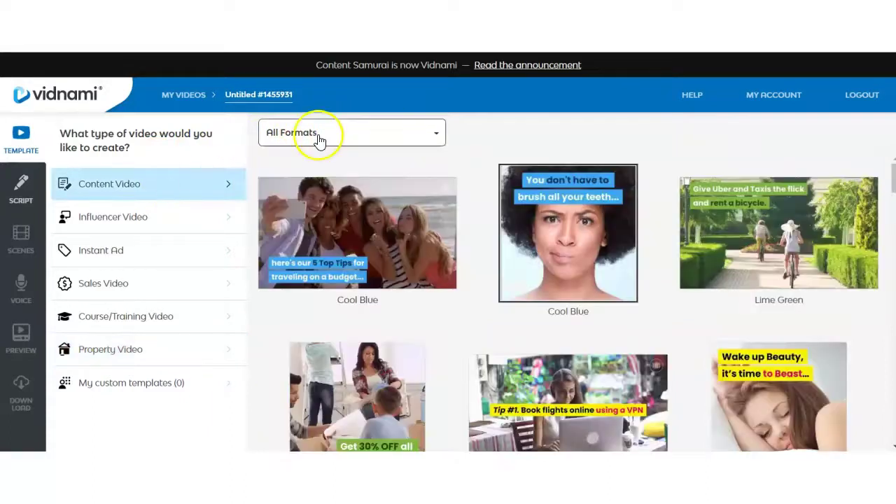
click(438, 137)
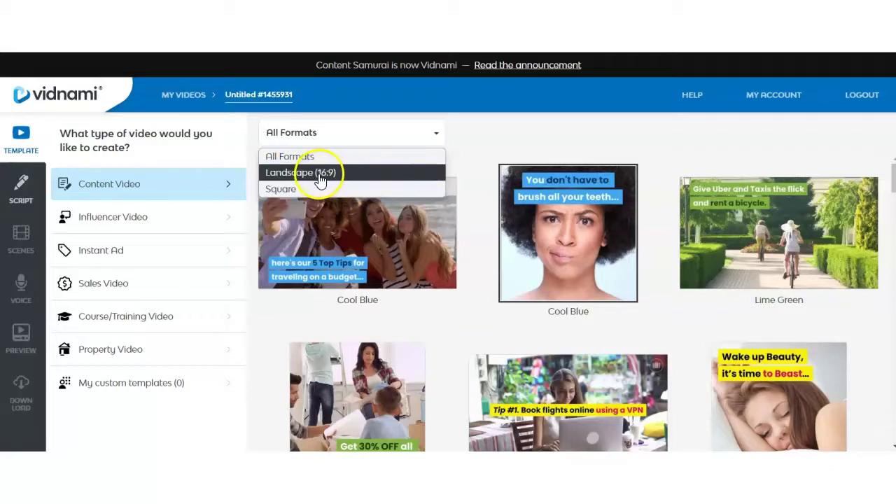
click(409, 179)
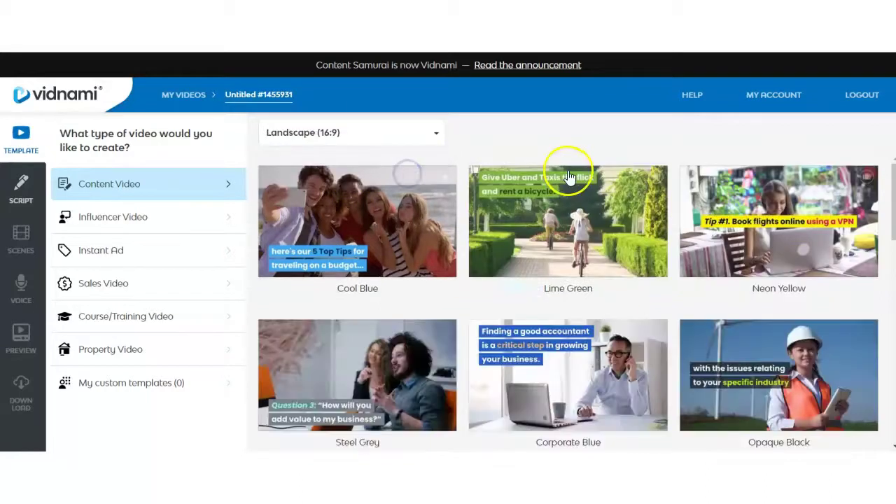
Examine the range of landscape Content Video templates, comparing their caption styles and colours from Cool Blue to Cast Iron.
scroll(569, 176, down, 3)
scroll(568, 176, down, 4)
scroll(568, 177, down, 3)
scroll(568, 176, down, 3)
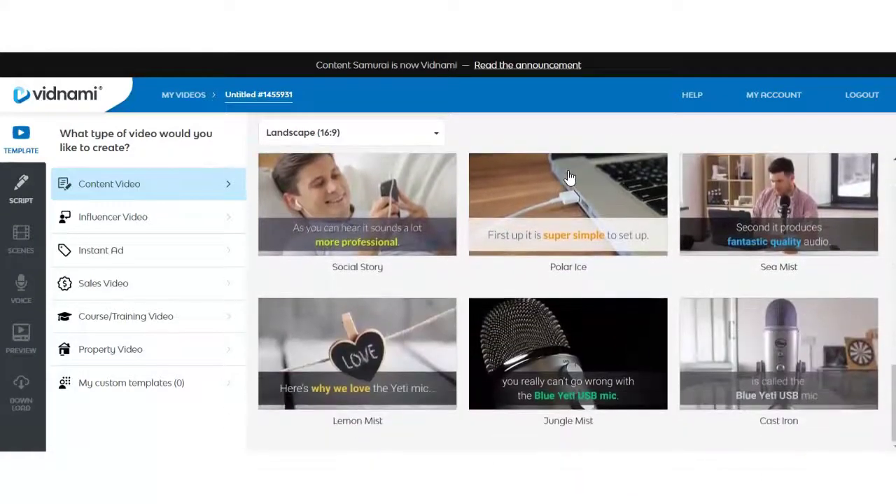
scroll(594, 343, up, 7)
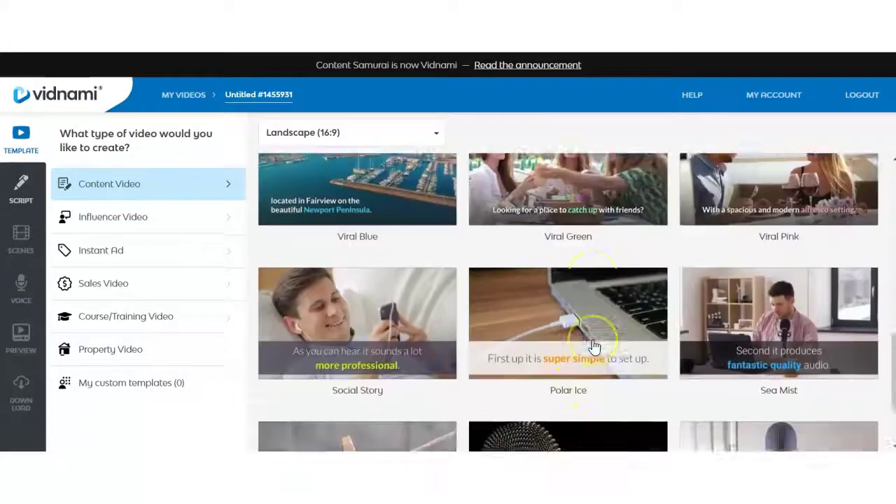
scroll(595, 344, up, 4)
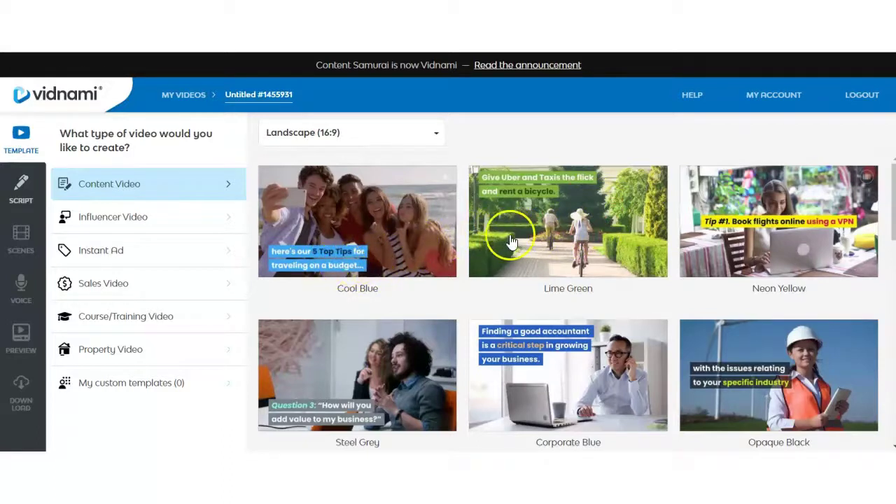
scroll(639, 255, down, 3)
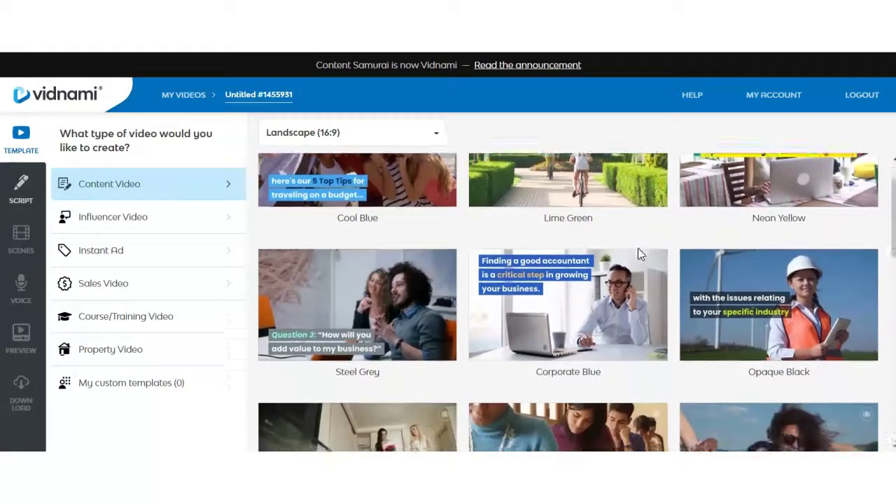
scroll(639, 255, down, 3)
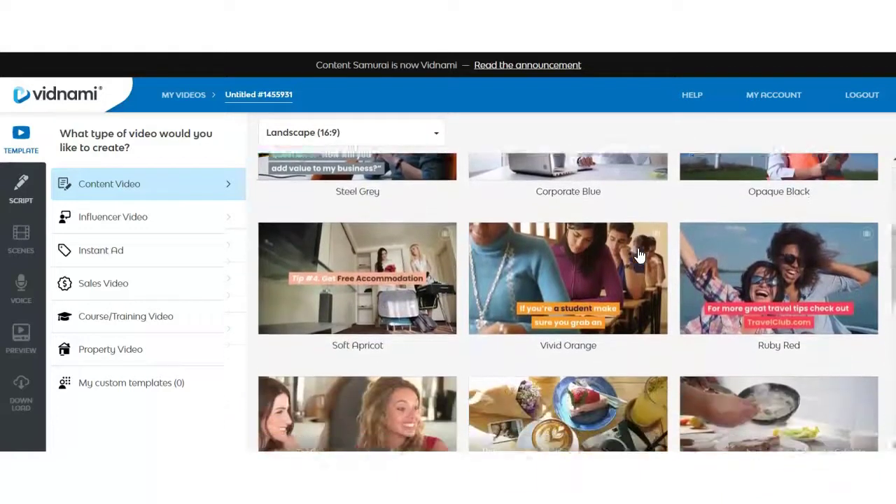
scroll(640, 256, down, 3)
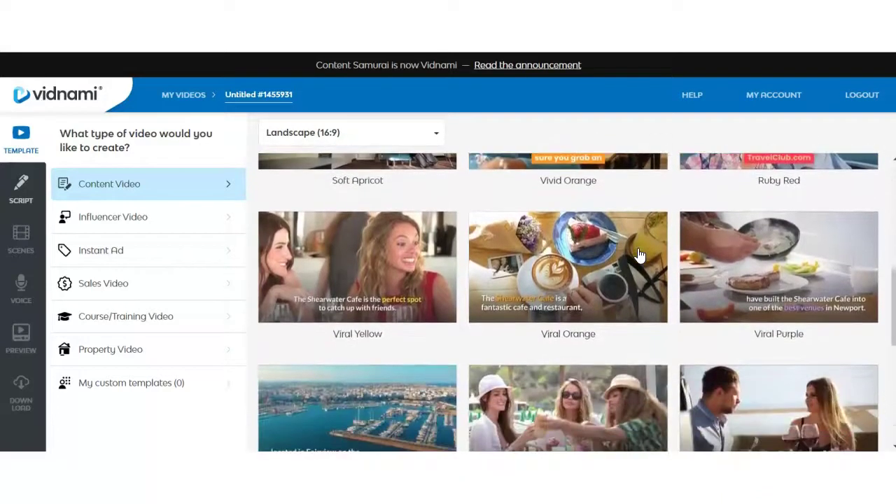
scroll(640, 256, down, 3)
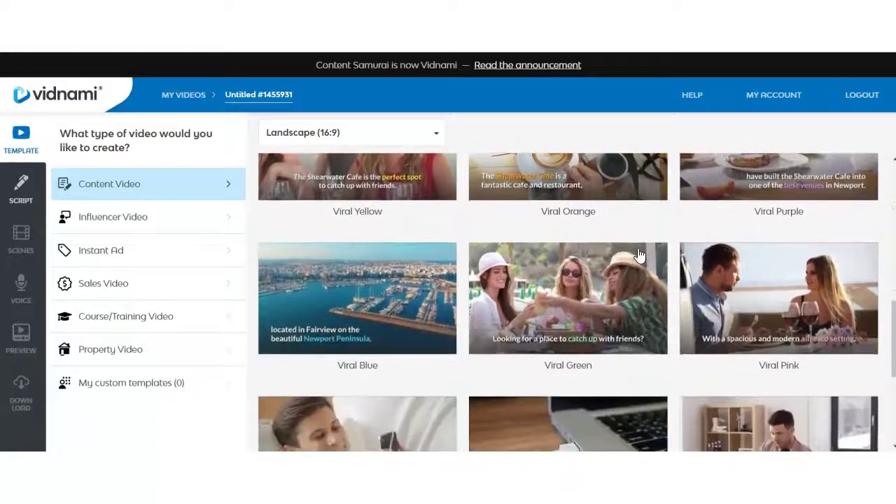
scroll(639, 256, down, 3)
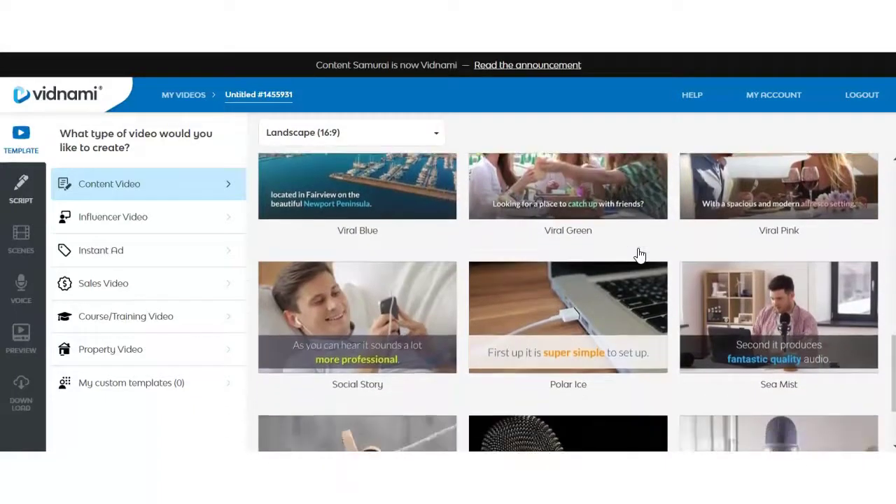
scroll(639, 256, down, 1)
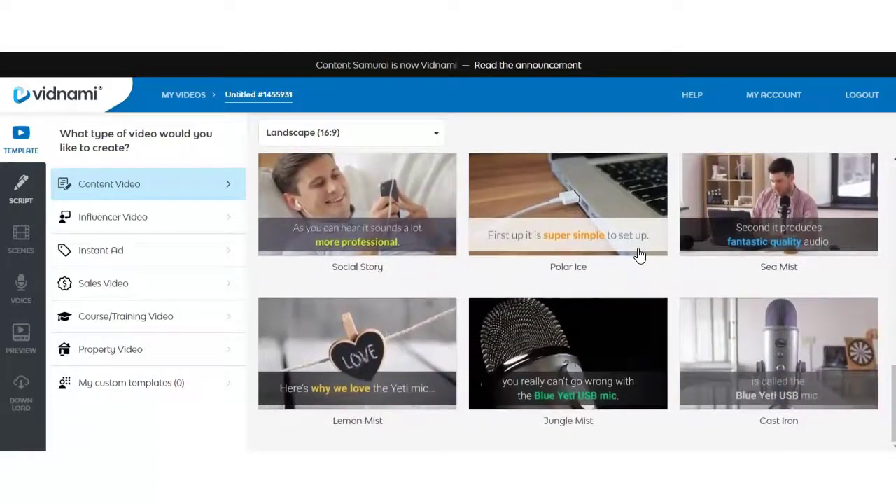
click(303, 256)
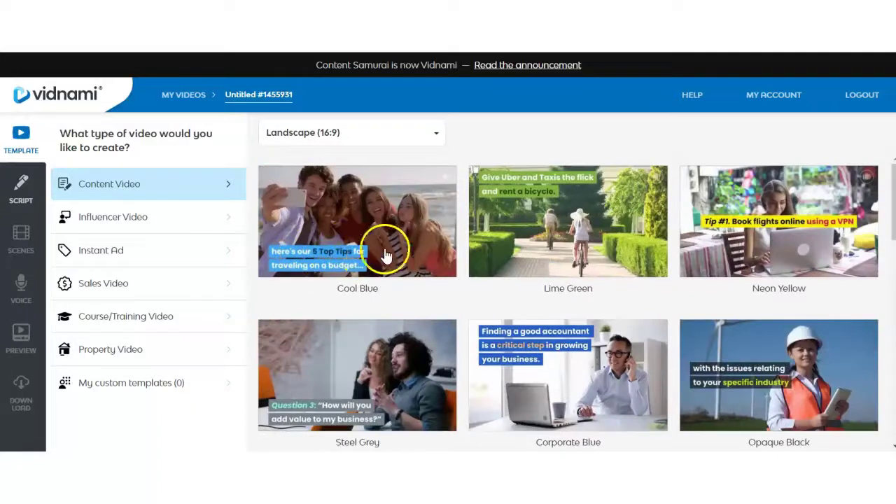
scroll(386, 255, down, 6)
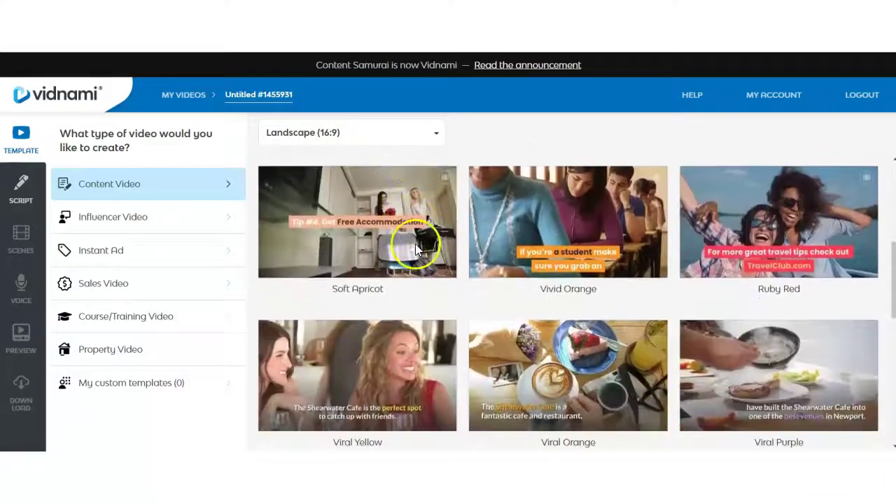
scroll(413, 248, down, 3)
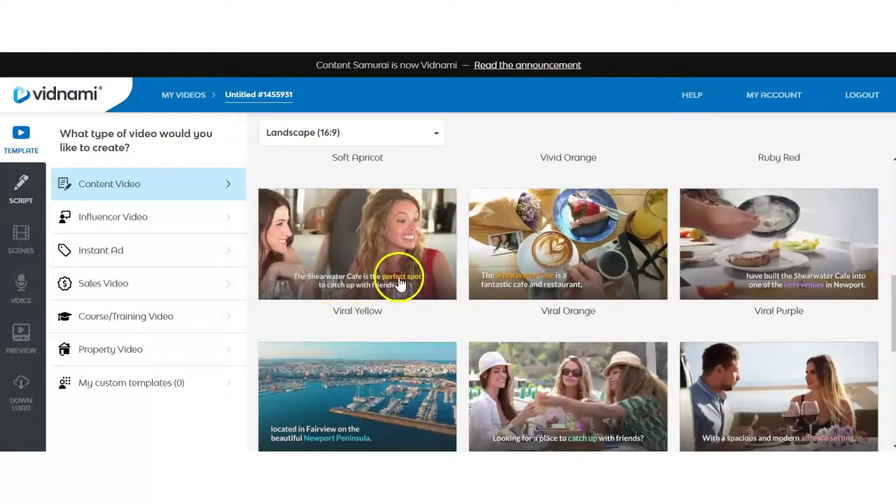
scroll(448, 210, up, 5)
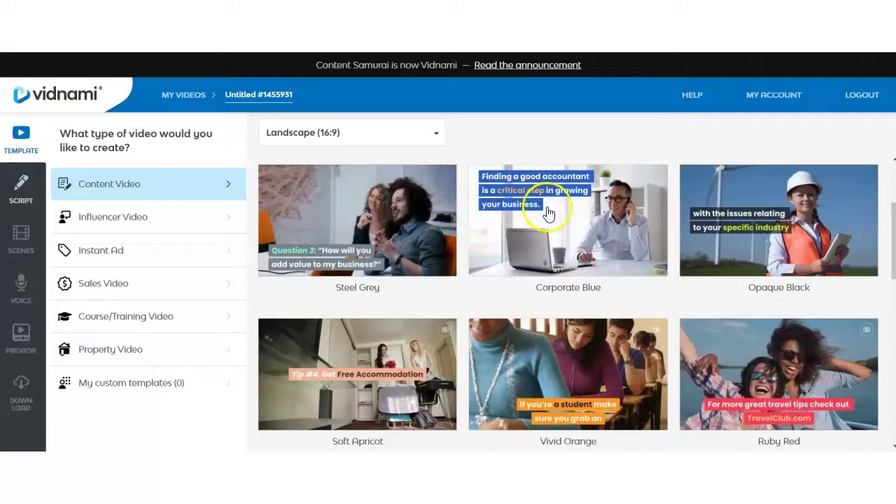
scroll(615, 228, down, 3)
scroll(615, 228, down, 6)
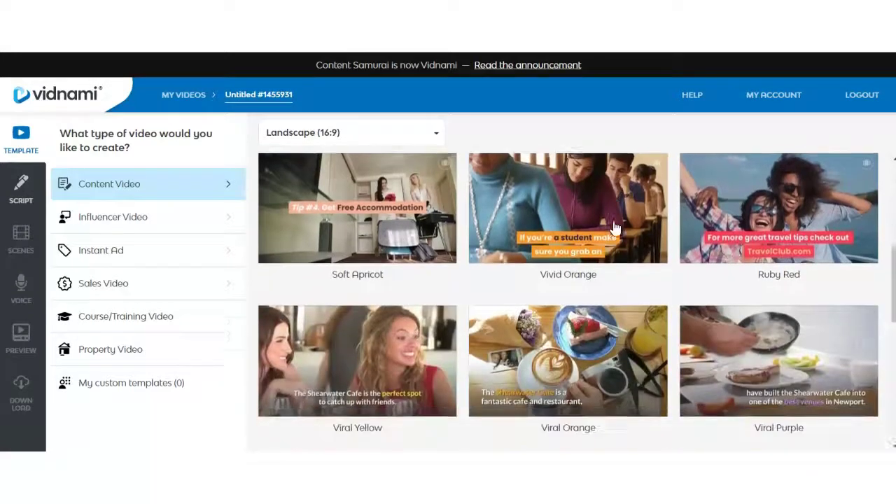
scroll(615, 227, down, 1)
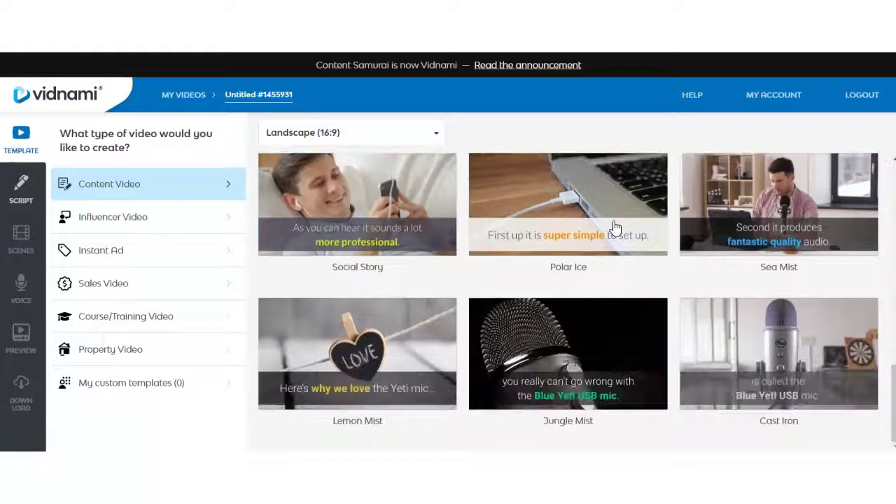
Check the filter options of the Influencer Video and Instant Ad templates, and open the preview of the Be My Valentine ad.
click(127, 220)
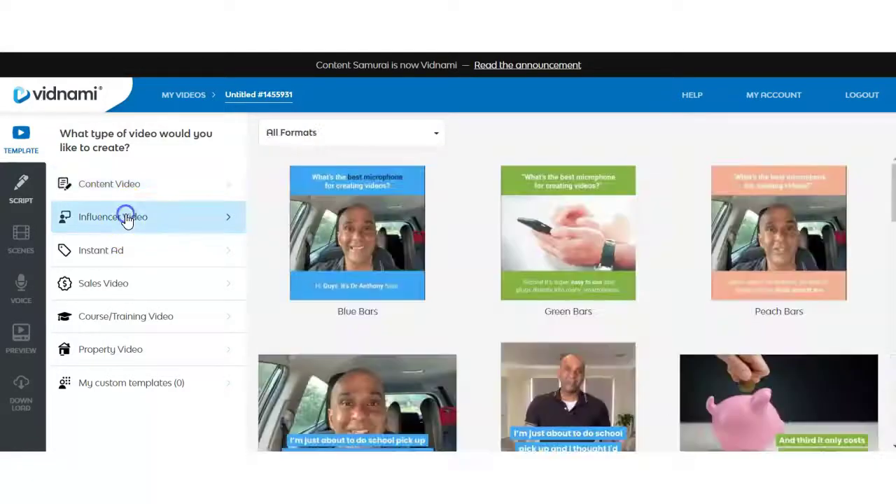
click(437, 132)
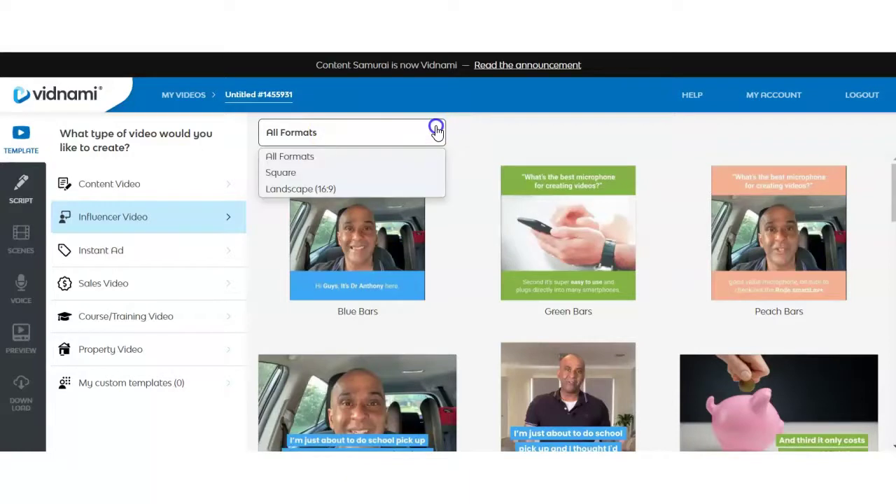
click(156, 253)
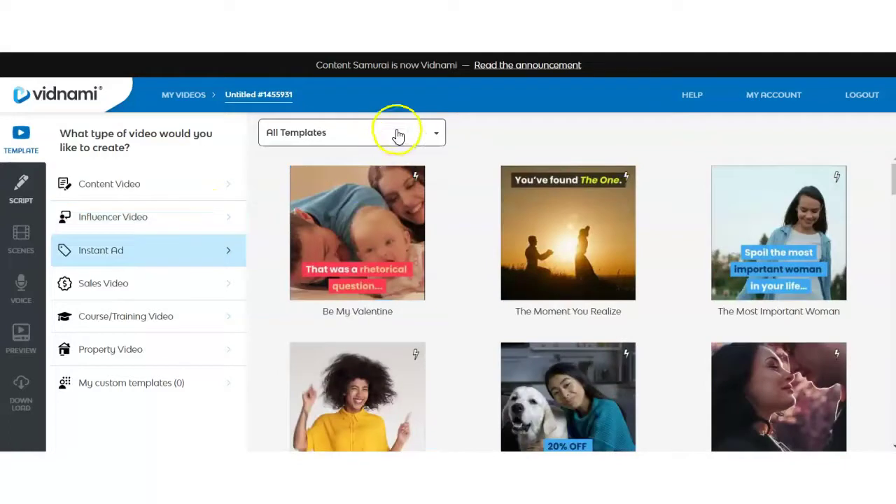
click(434, 133)
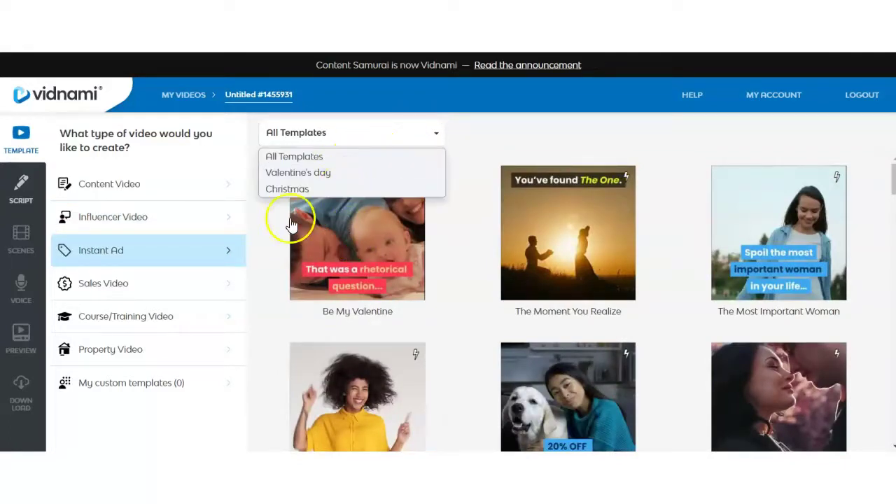
click(429, 255)
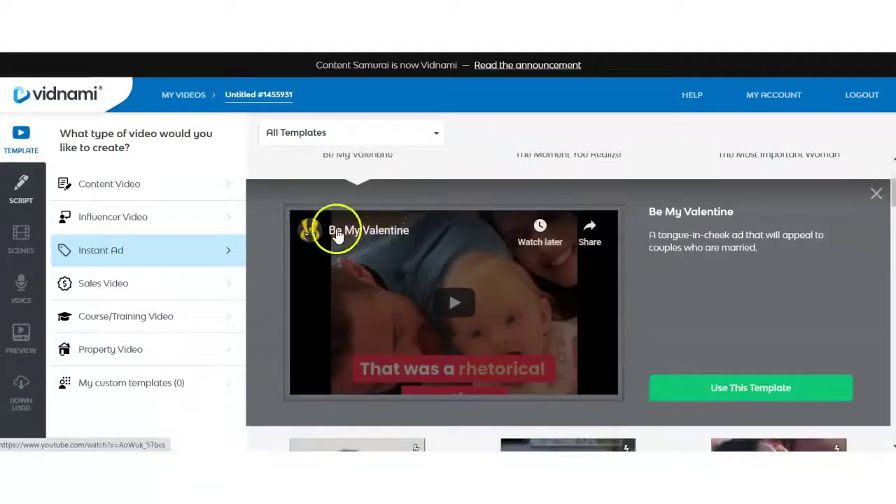
Examine the industry templates for Sales Video and the caption styles offered for Course/Training Video.
click(125, 287)
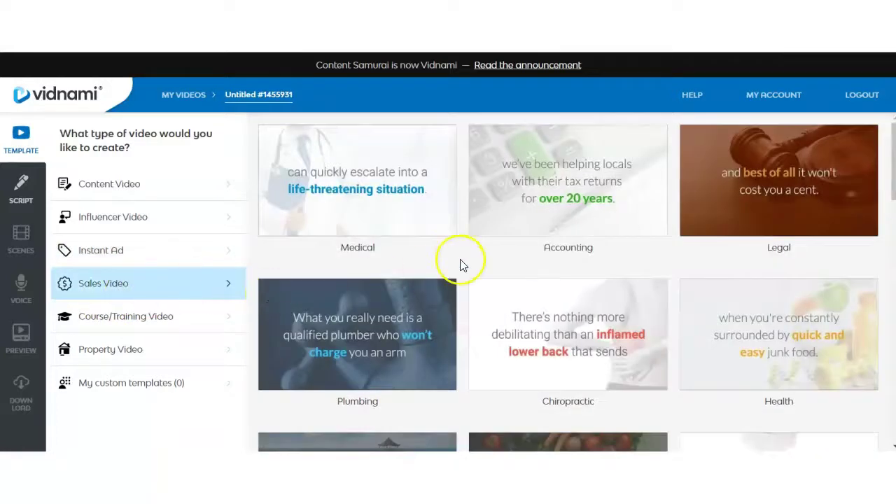
scroll(595, 245, down, 4)
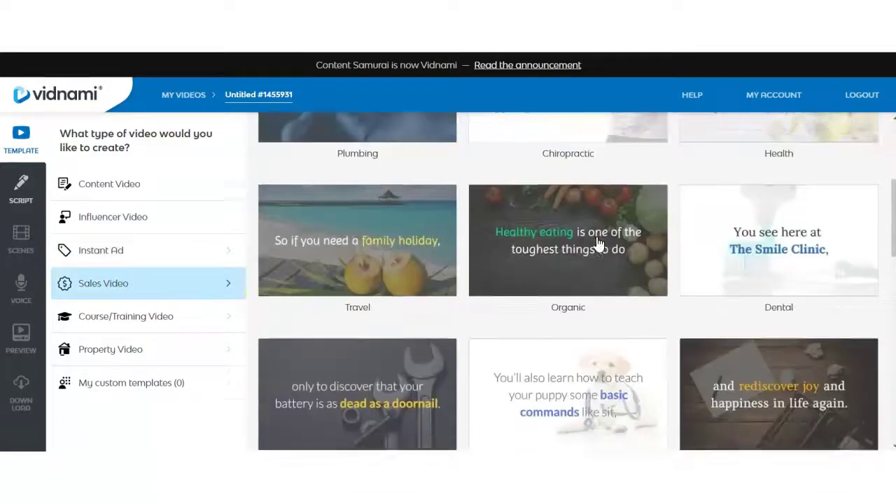
scroll(597, 243, down, 6)
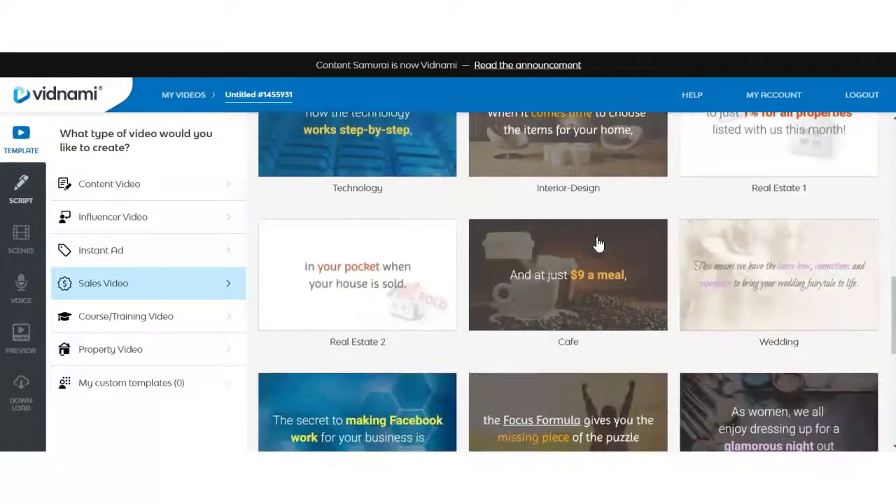
click(190, 317)
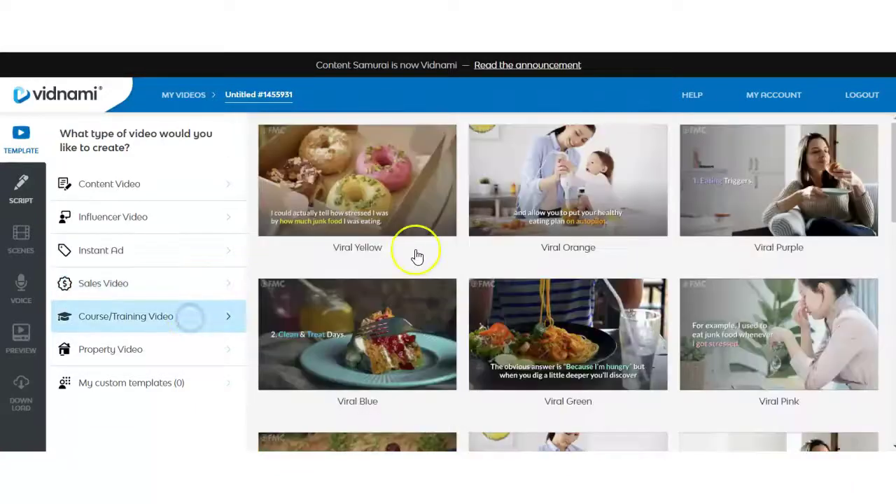
scroll(417, 256, down, 5)
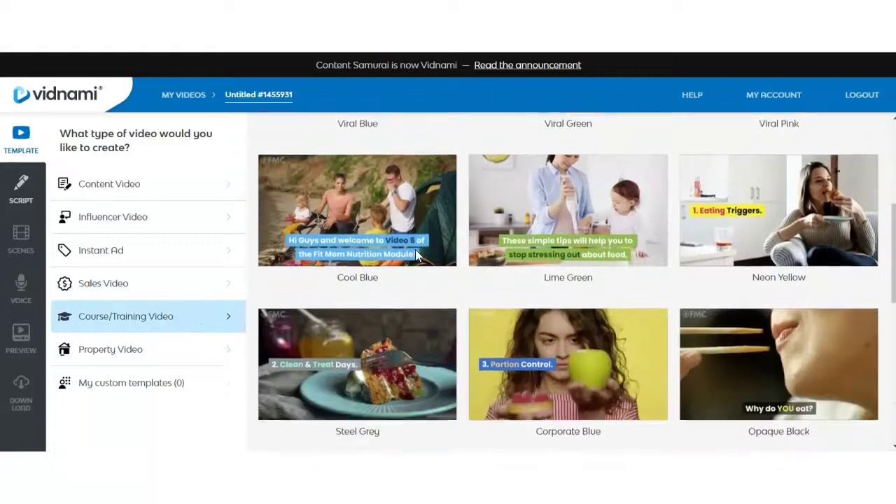
Check the remaining Course/Training Video styles and the Property Video format options, and open the script section.
scroll(417, 256, down, 4)
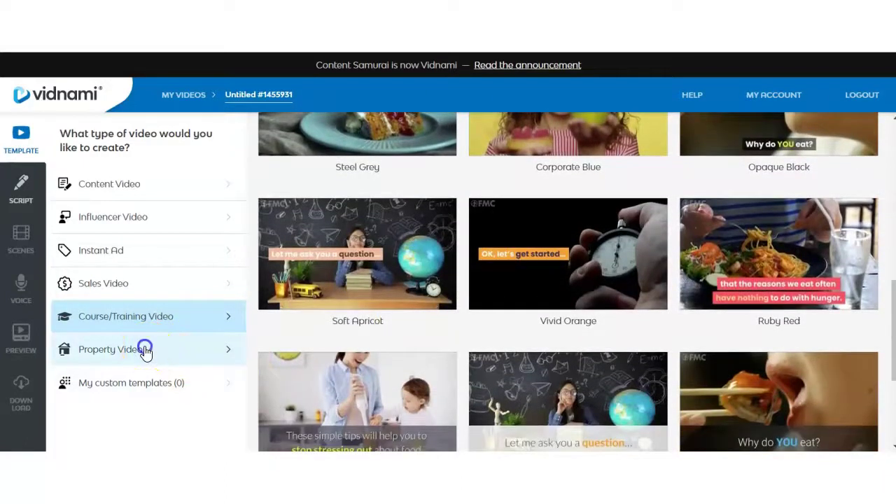
click(144, 350)
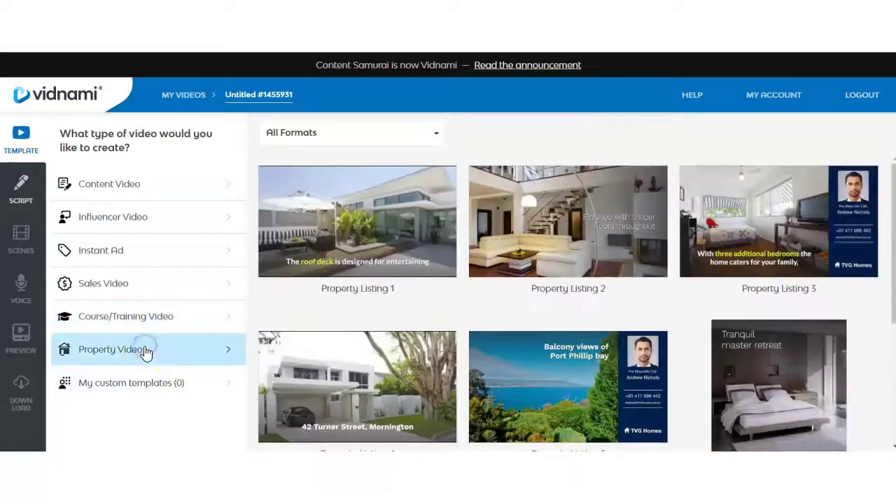
click(437, 135)
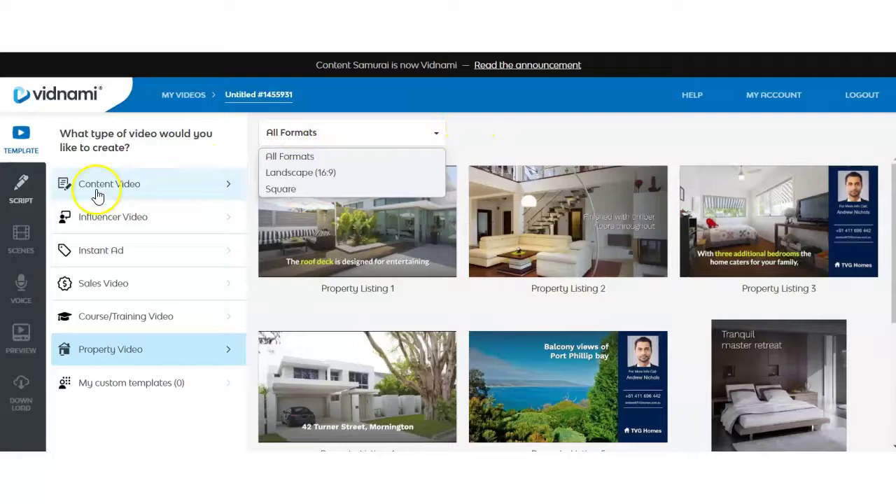
click(25, 184)
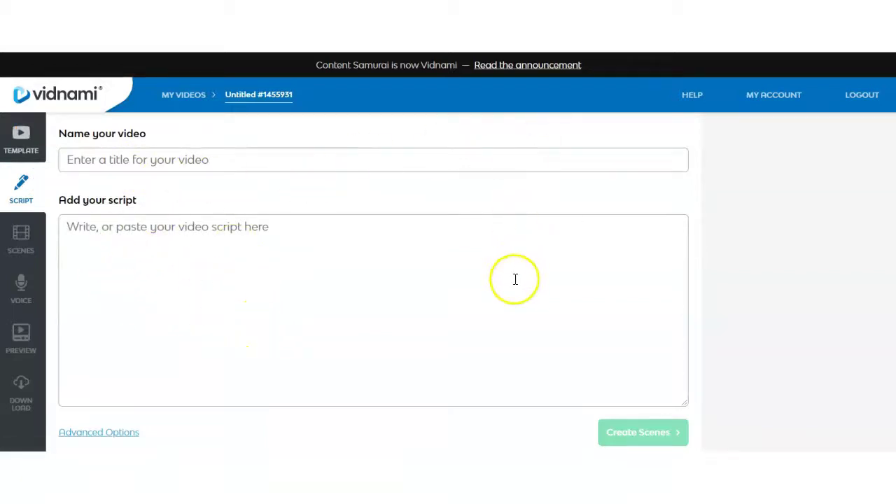
Open the help section's training videos and sample the Creating an Influencer Video in Vidnami tutorial.
click(692, 96)
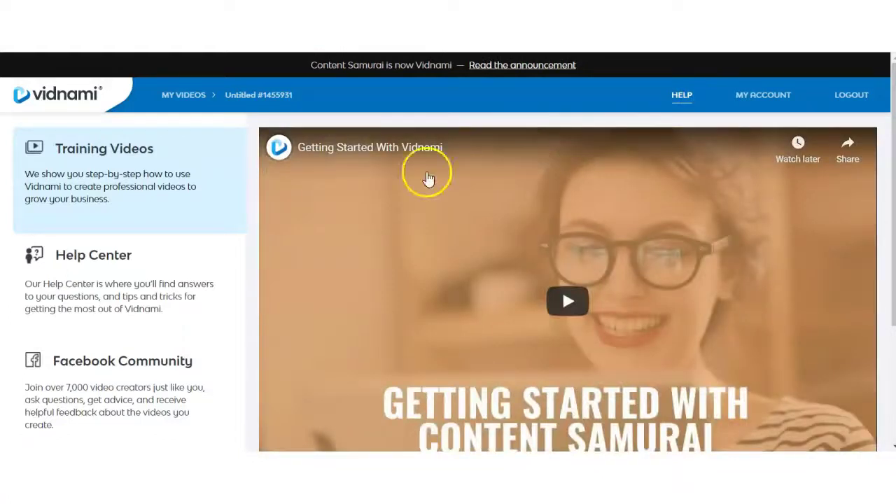
scroll(224, 210, down, 3)
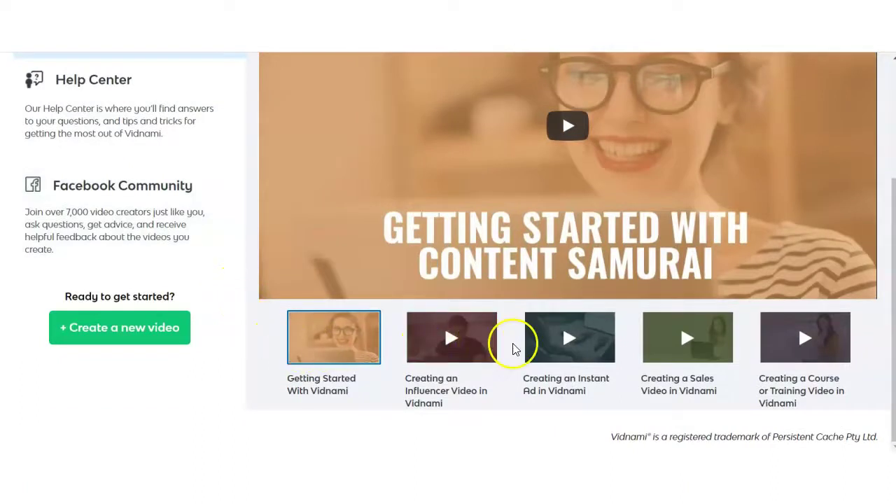
click(452, 337)
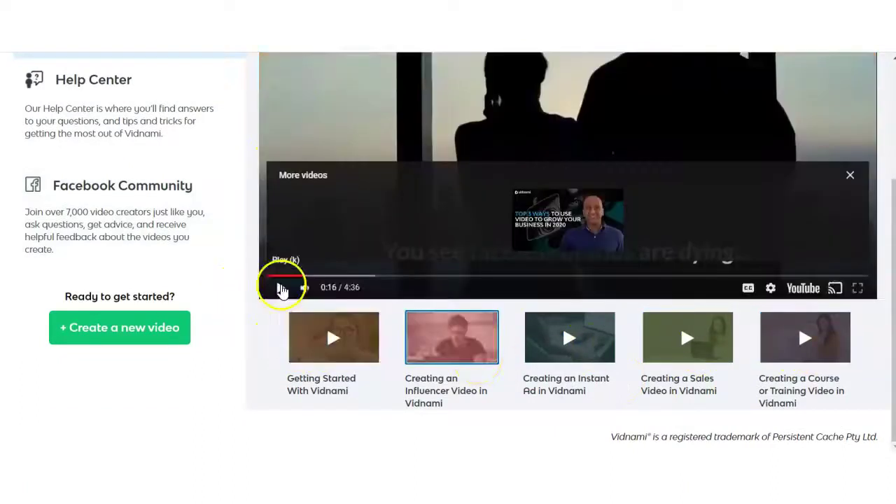
scroll(291, 280, up, 3)
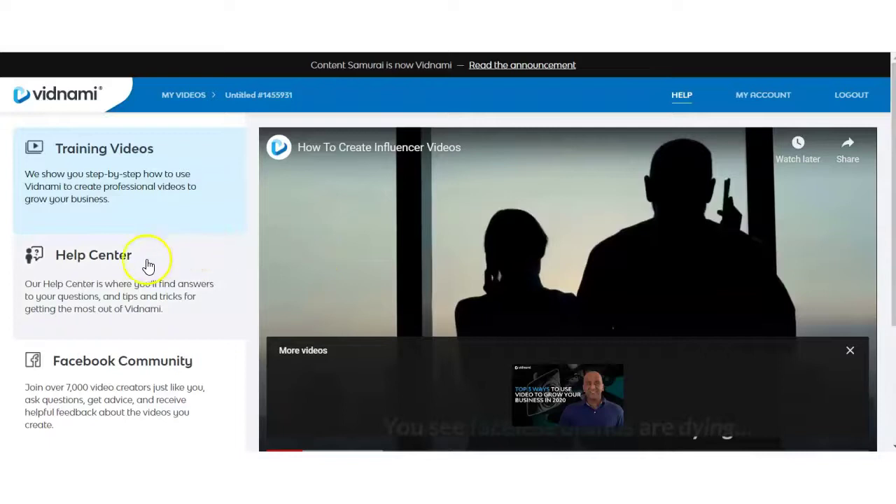
Open the Help Center and examine its Training Videos, General Q&A and Community sections and the promoted articles.
click(123, 264)
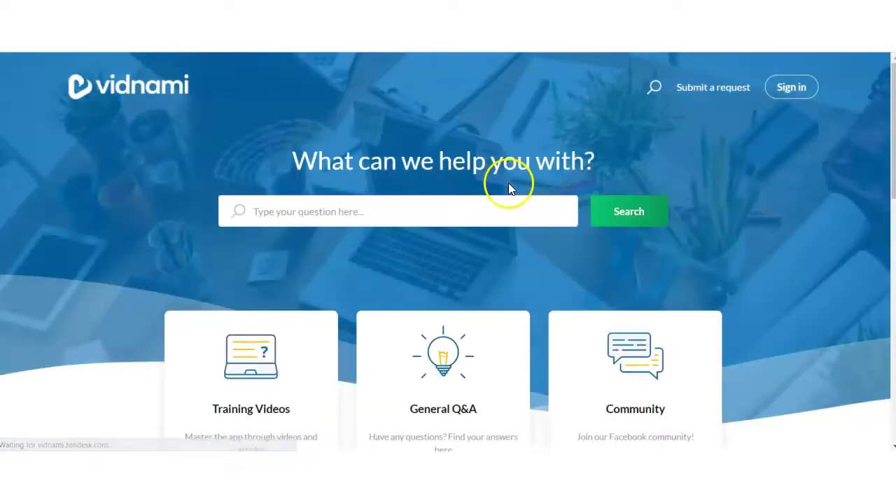
scroll(754, 321, down, 2)
scroll(756, 321, down, 1)
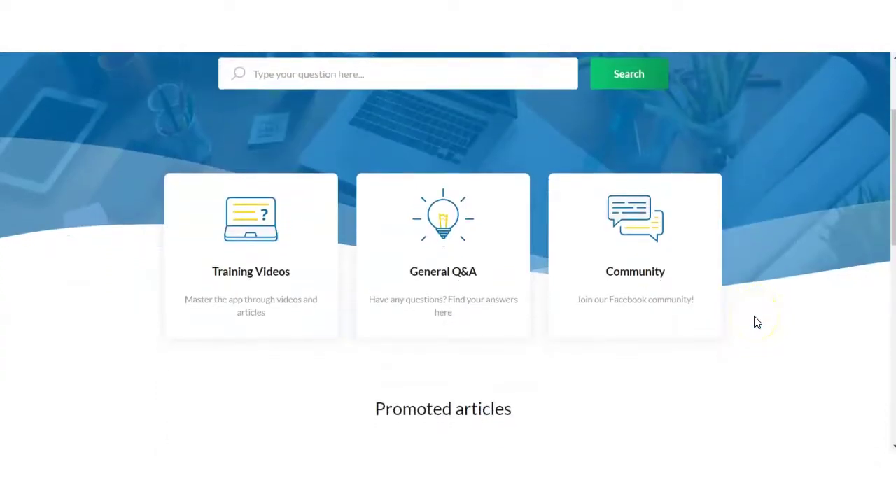
scroll(756, 322, down, 4)
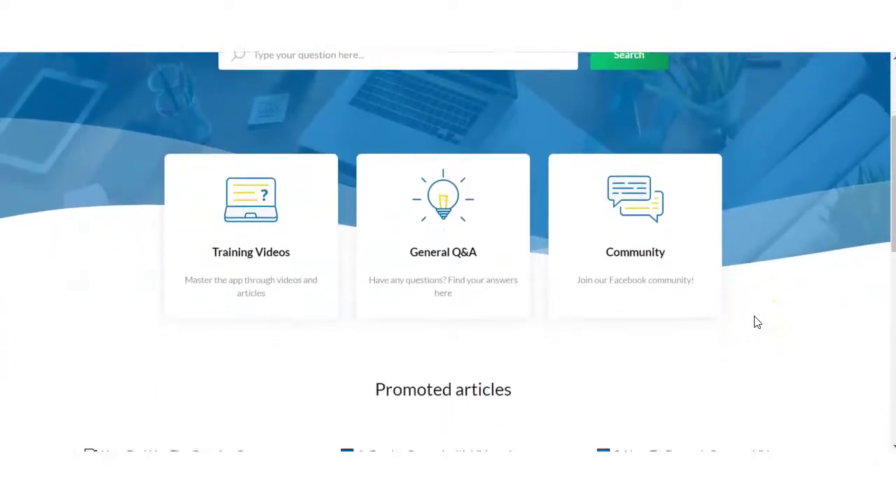
scroll(756, 322, down, 4)
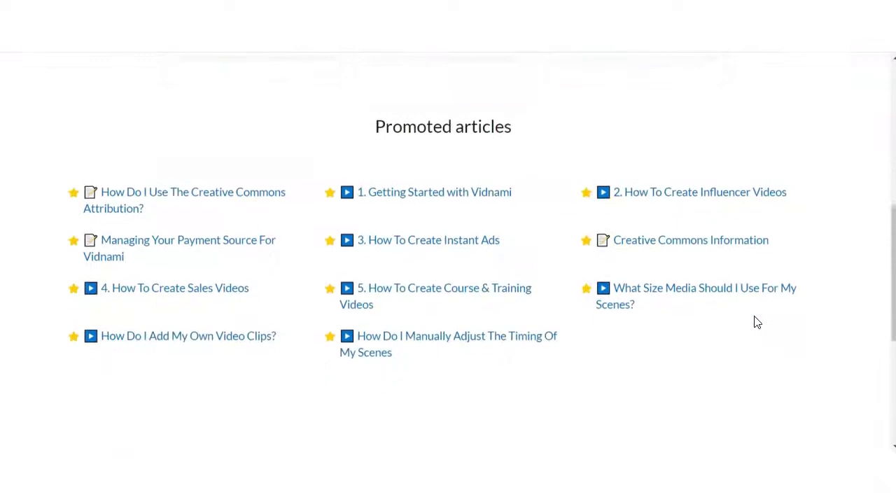
scroll(756, 322, up, 3)
scroll(755, 322, up, 8)
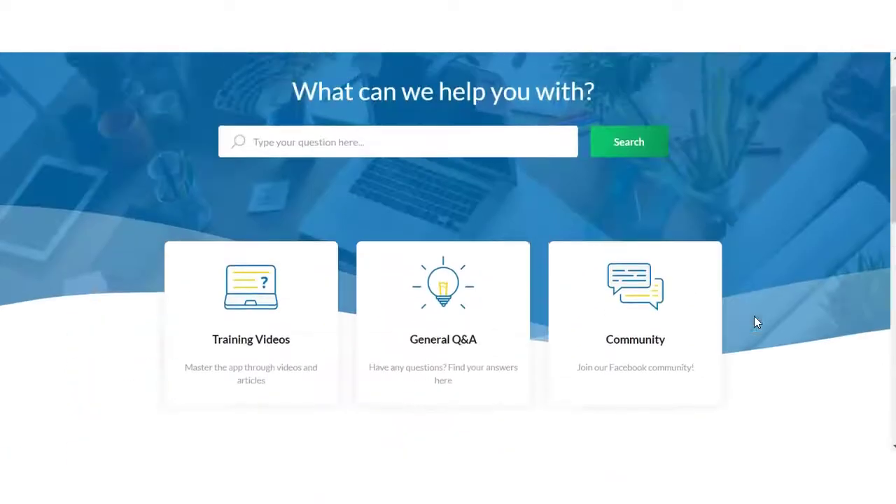
scroll(755, 321, down, 2)
scroll(754, 318, down, 3)
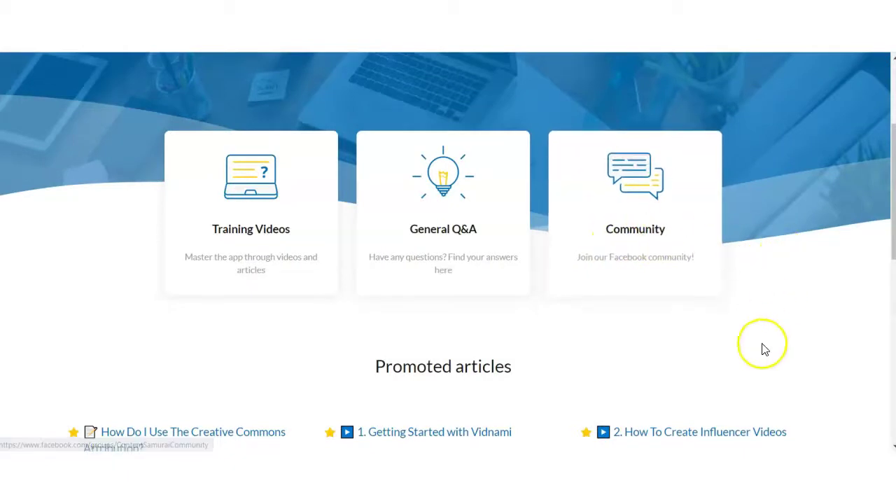
scroll(762, 345, down, 2)
scroll(762, 349, down, 2)
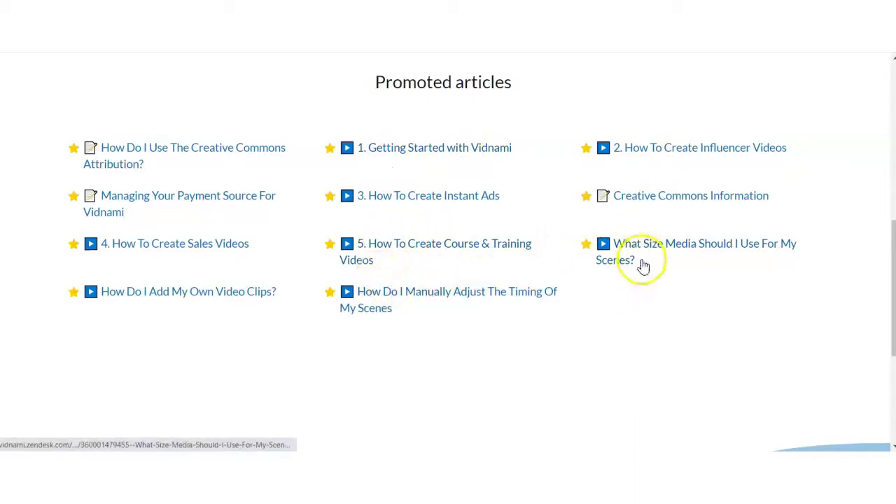
scroll(218, 303, down, 1)
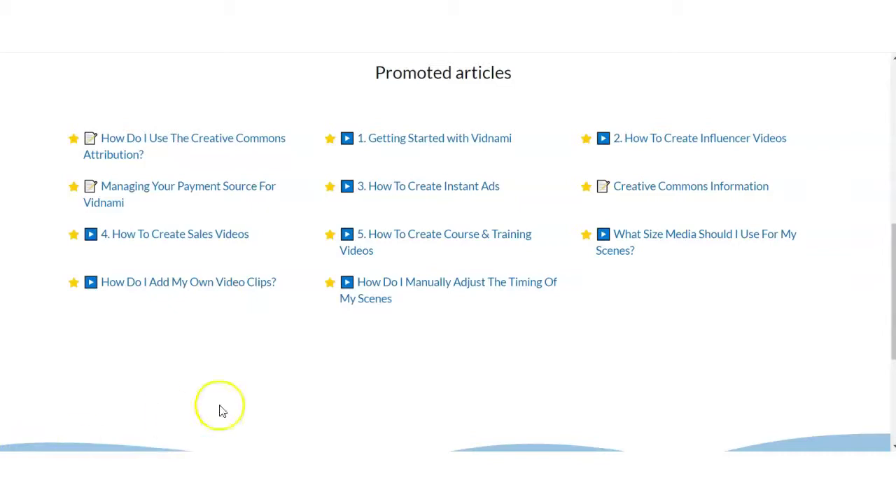
scroll(382, 342, up, 7)
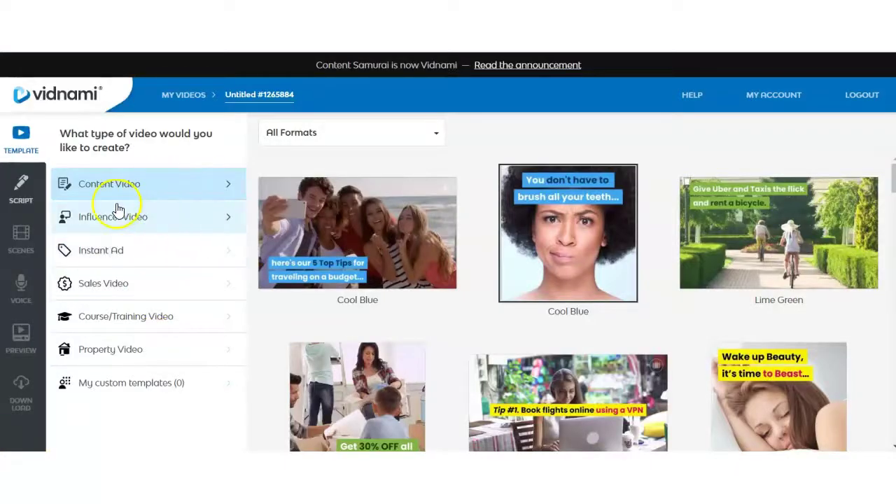
Check the video creation stages in order: template, script, scenes, voice, preview and download.
click(21, 148)
click(22, 186)
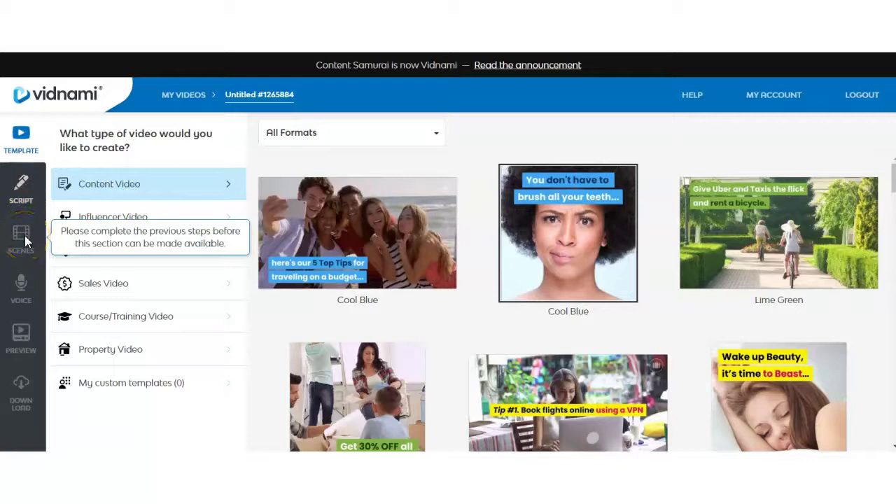
click(23, 287)
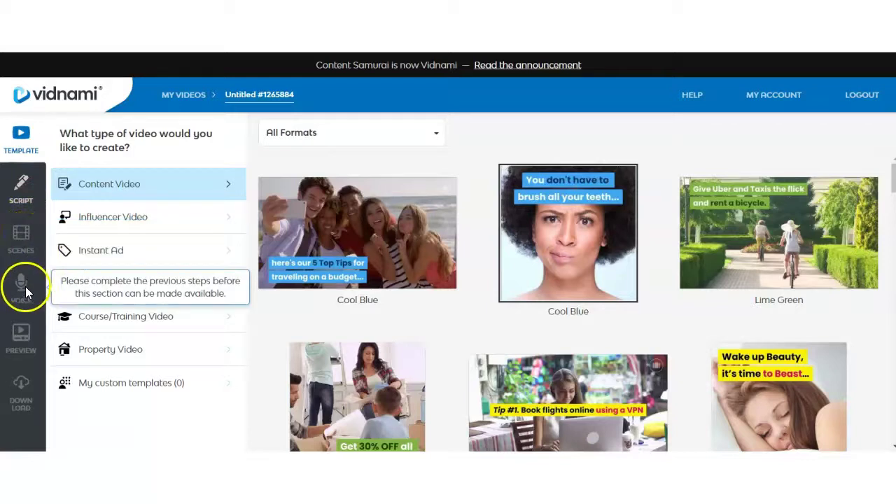
click(26, 338)
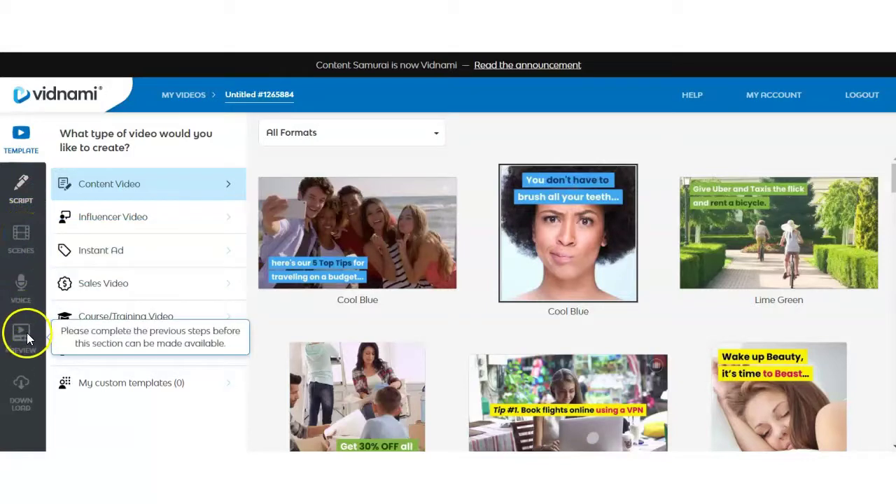
click(22, 378)
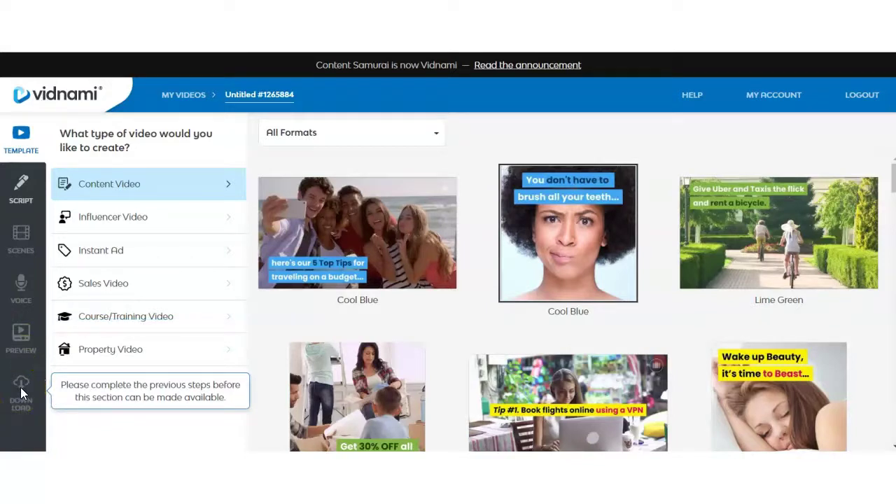
click(20, 421)
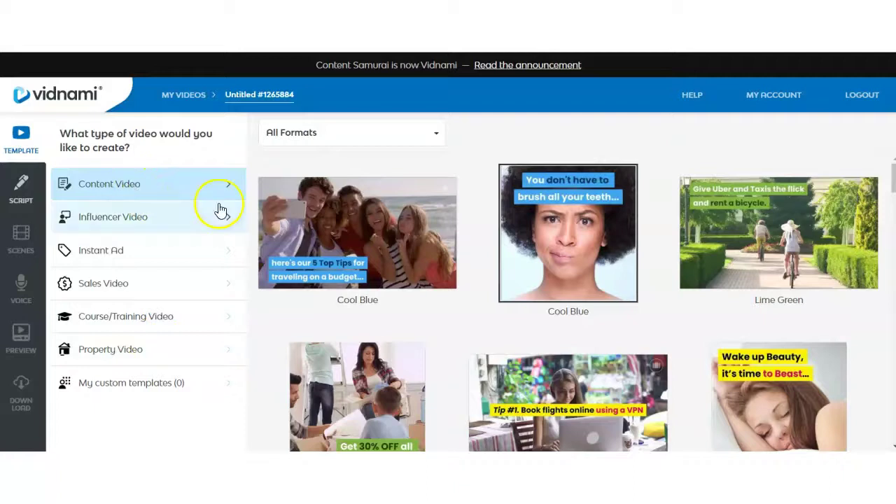
Look through the Content Video templates in all formats, from Cool Blue to the Viral Yellow designs.
scroll(413, 261, down, 2)
scroll(414, 265, down, 7)
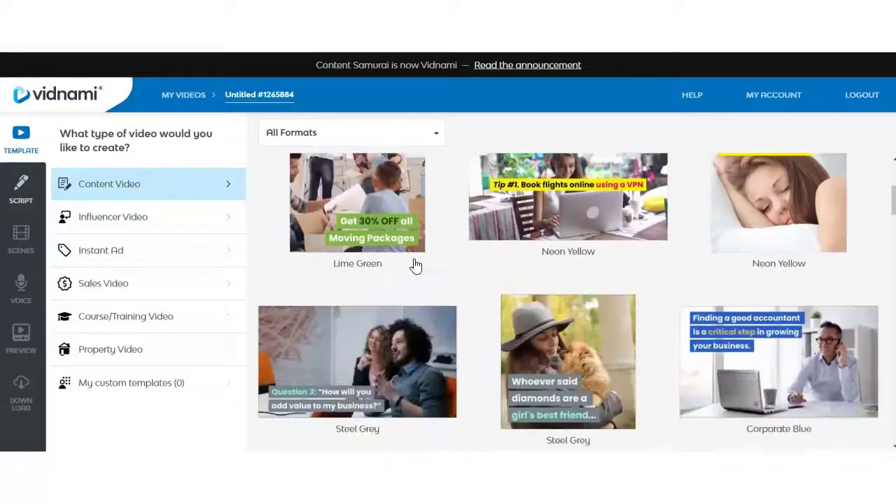
scroll(415, 264, down, 7)
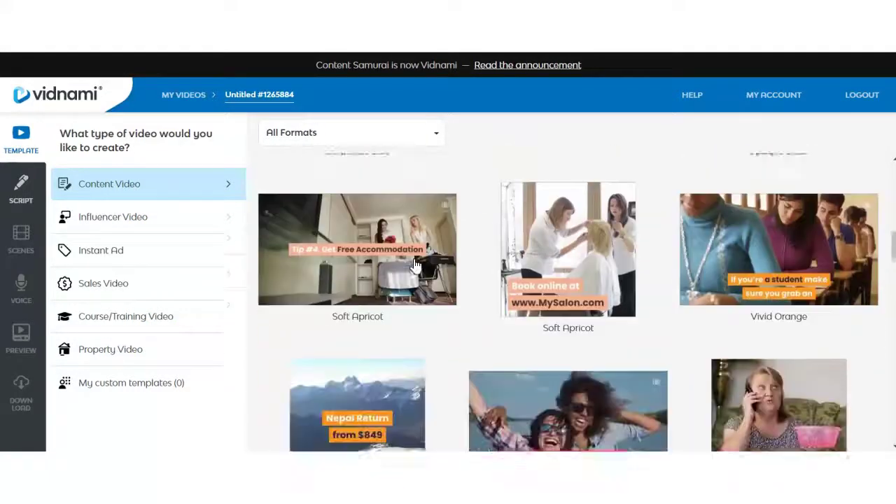
scroll(414, 265, down, 5)
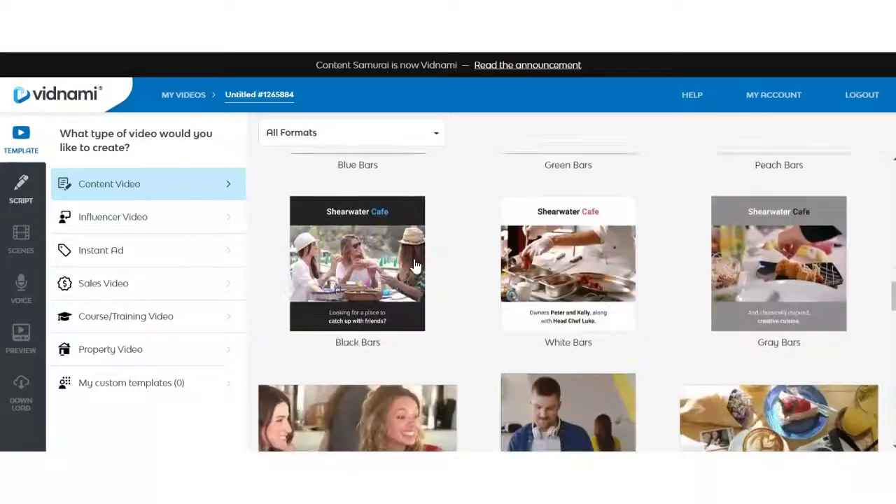
click(366, 263)
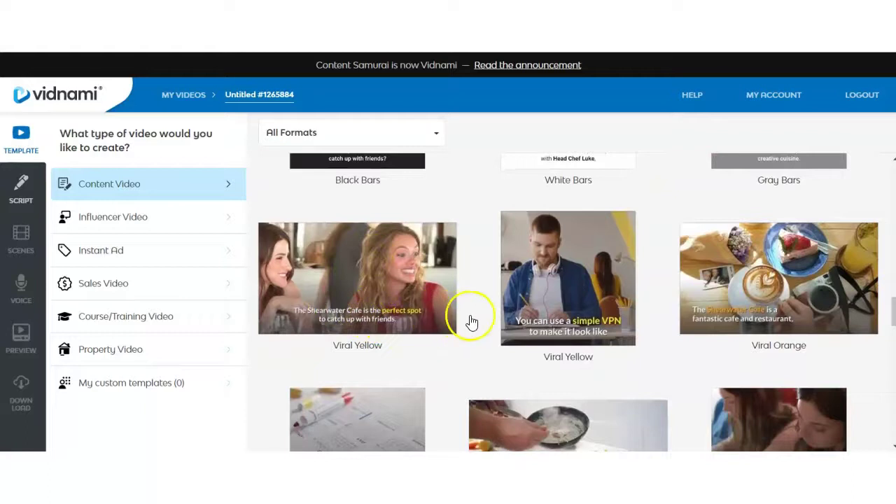
Preview the landscape Viral Yellow template's sample video and choose that template for the new video.
click(395, 287)
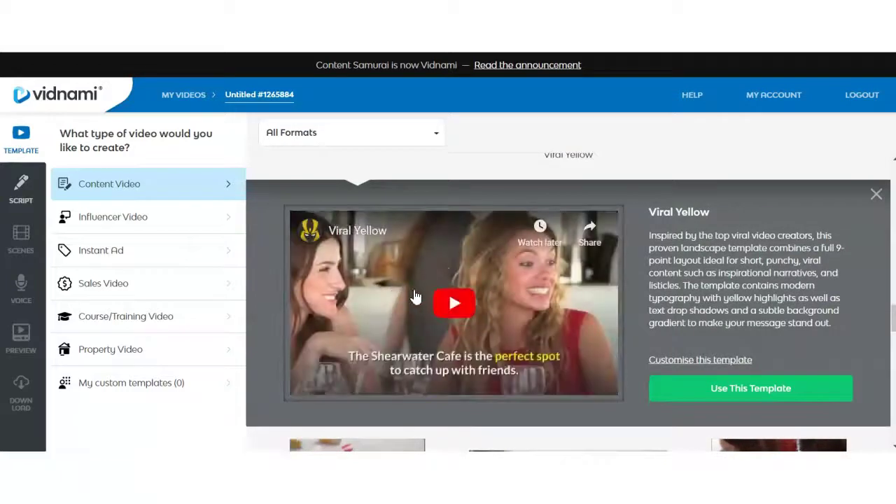
click(454, 302)
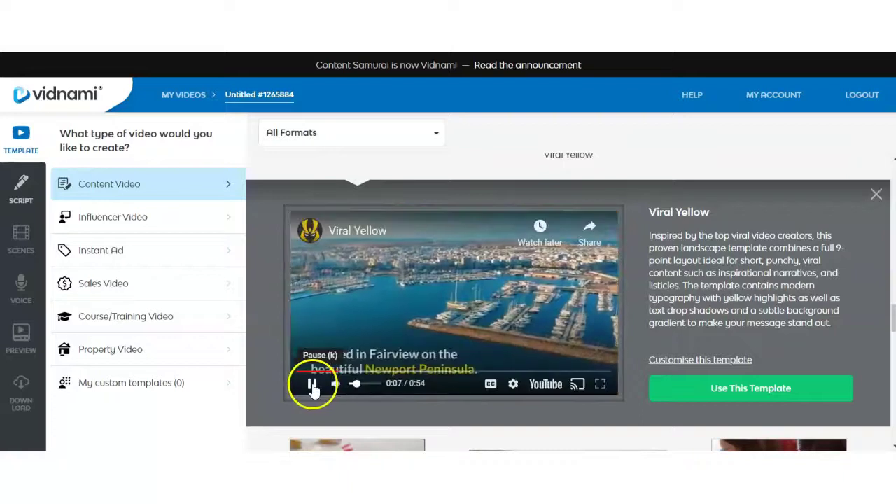
click(312, 385)
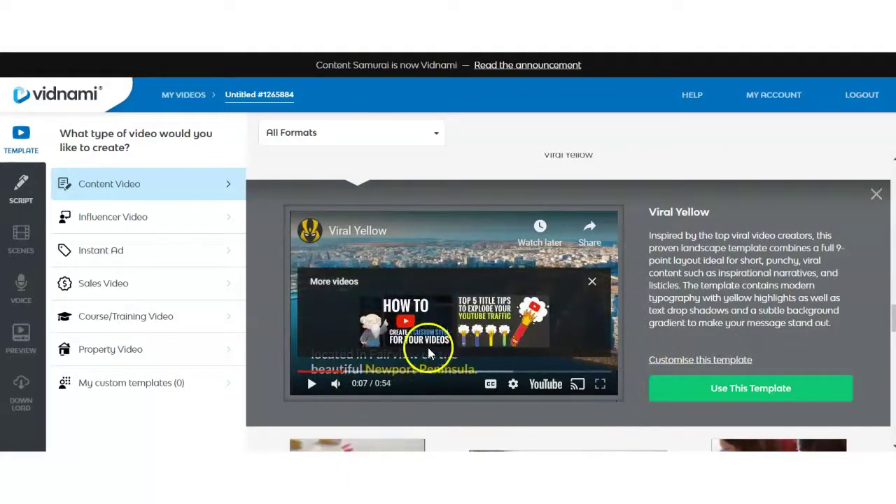
click(757, 392)
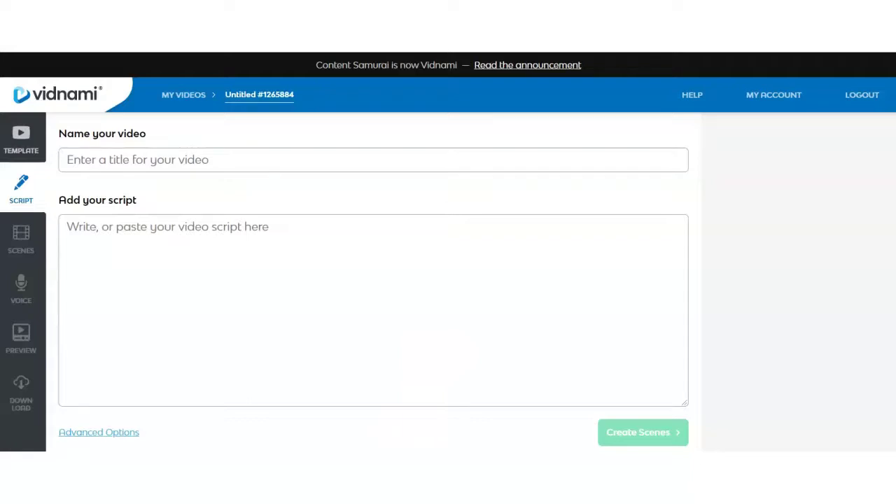
Switch to Notepad, copy the heading "Why you Should Start Affiliate Marketing Today" and paste it as the video's name in Vidnami.
mouse_move(289, 493)
click(290, 425)
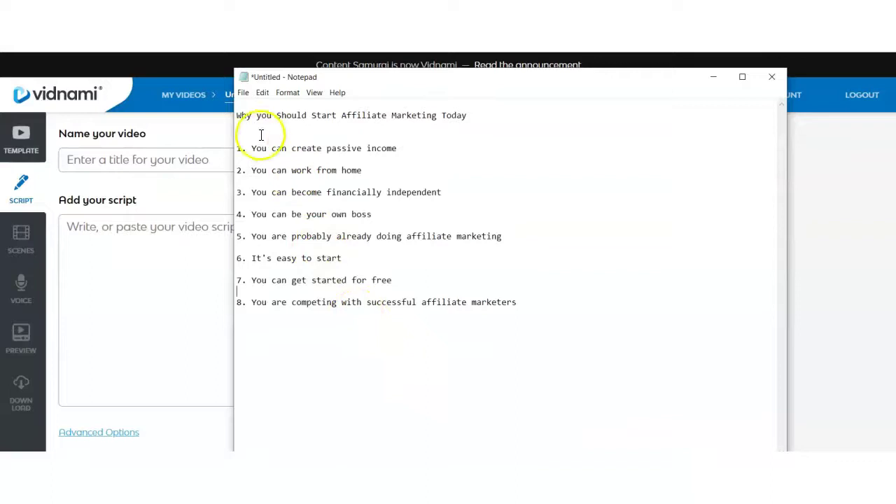
drag(237, 116, 454, 115)
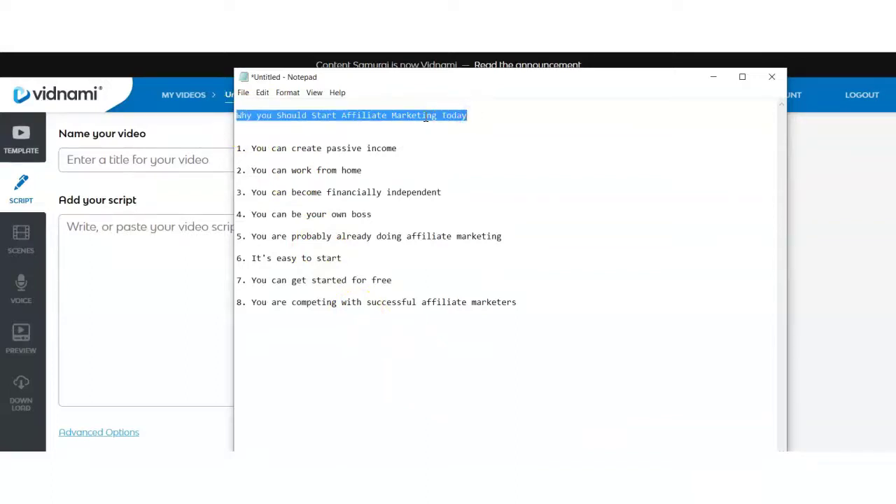
right_click(425, 119)
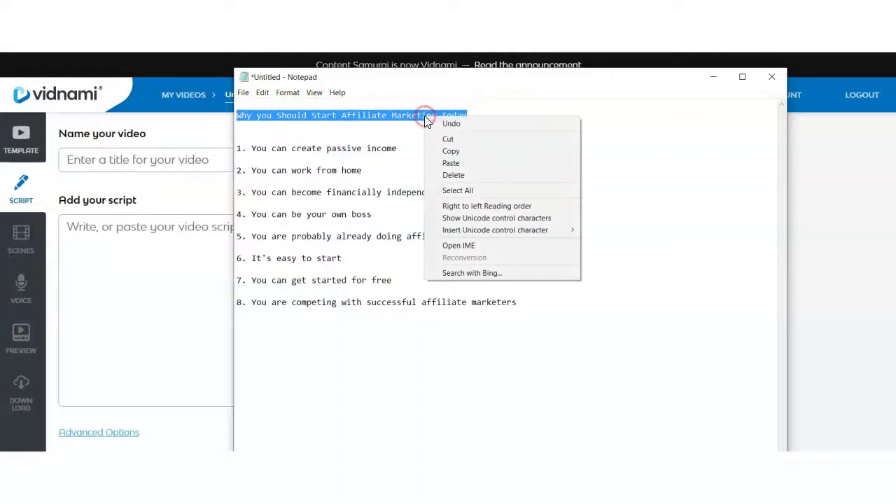
click(450, 152)
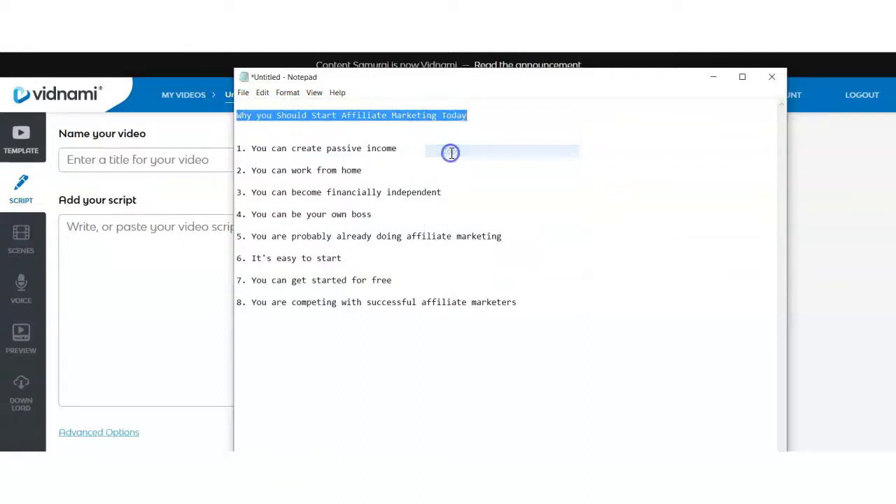
click(176, 166)
right_click(176, 170)
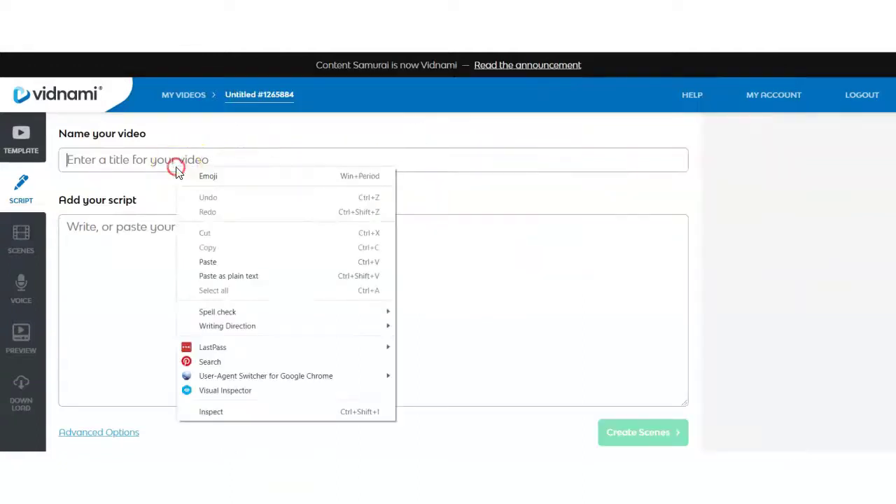
click(212, 261)
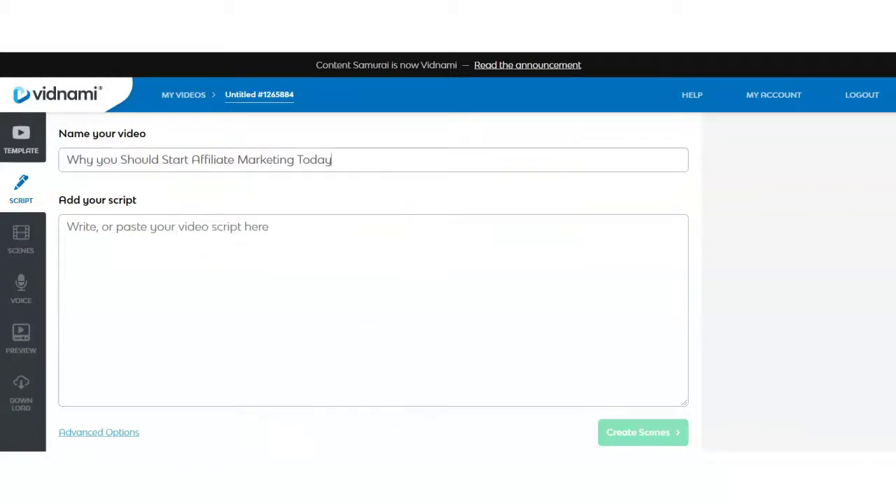
Copy the eight numbered points from the Notepad draft into the video script and create the scenes from it.
key(alt+Tab)
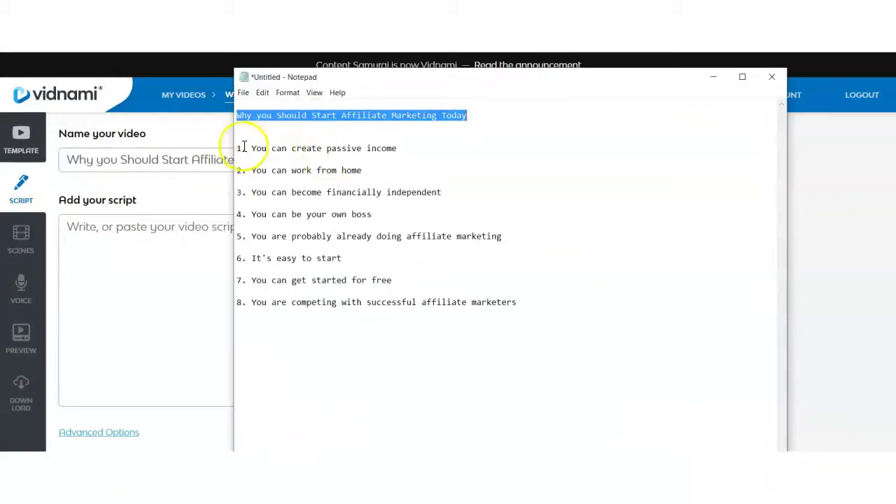
drag(239, 148, 536, 301)
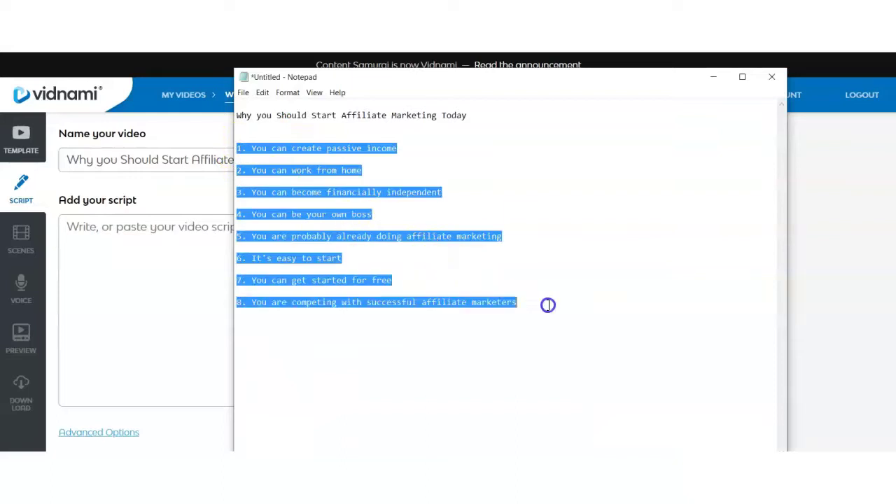
right_click(324, 155)
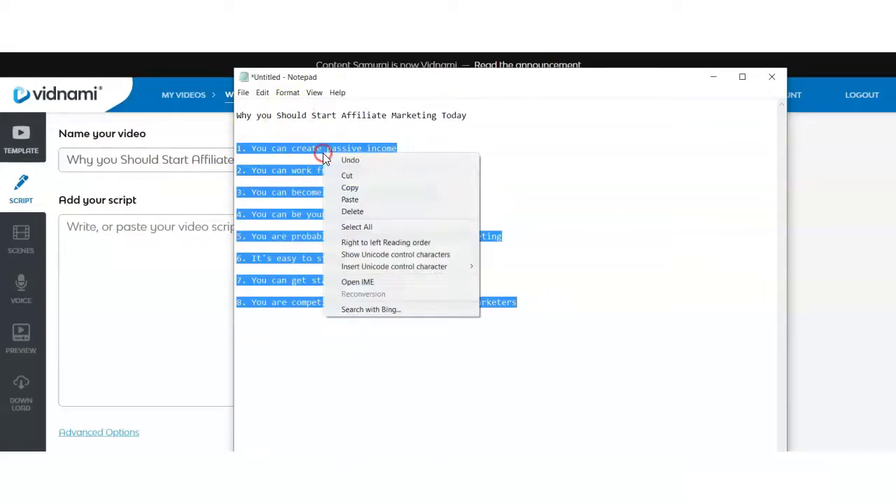
click(353, 189)
click(194, 272)
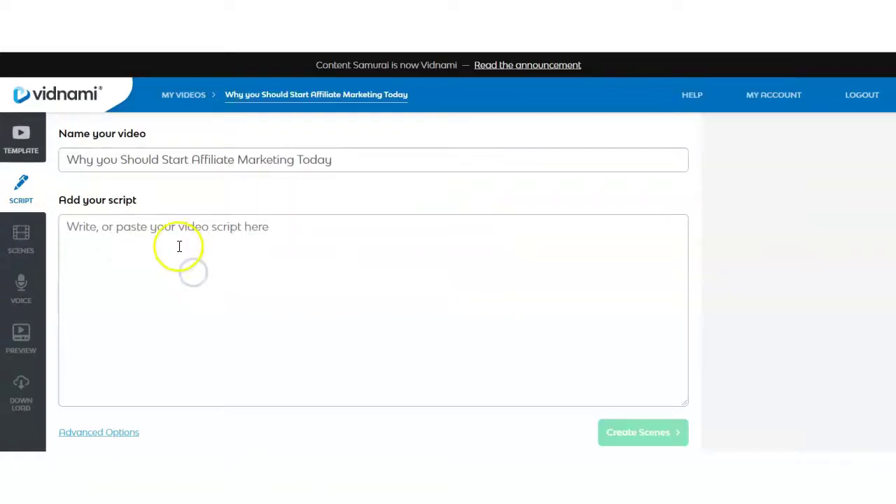
right_click(180, 245)
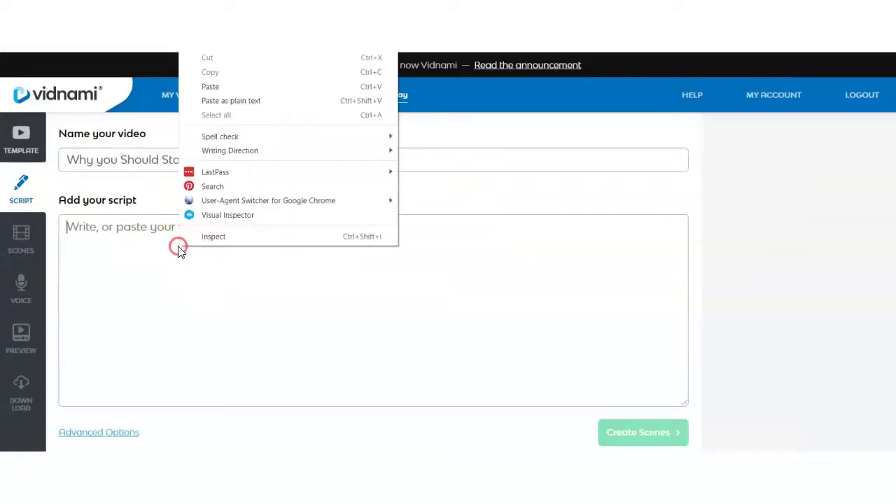
click(251, 88)
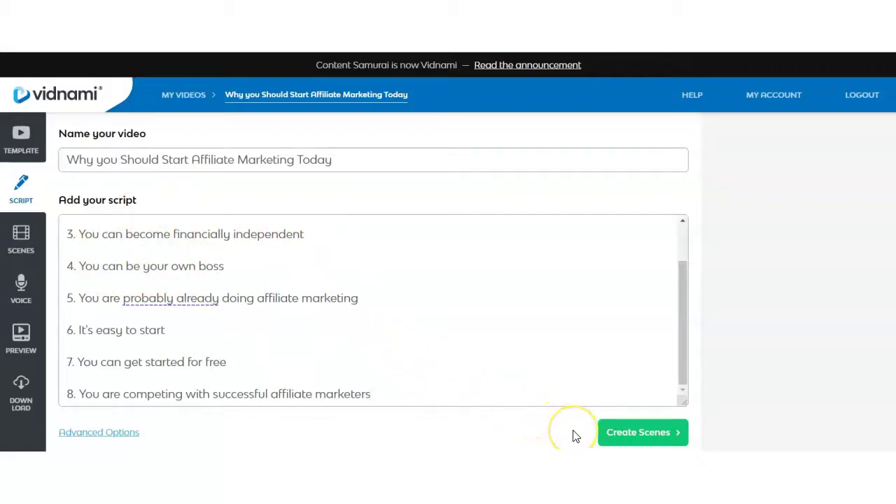
click(611, 440)
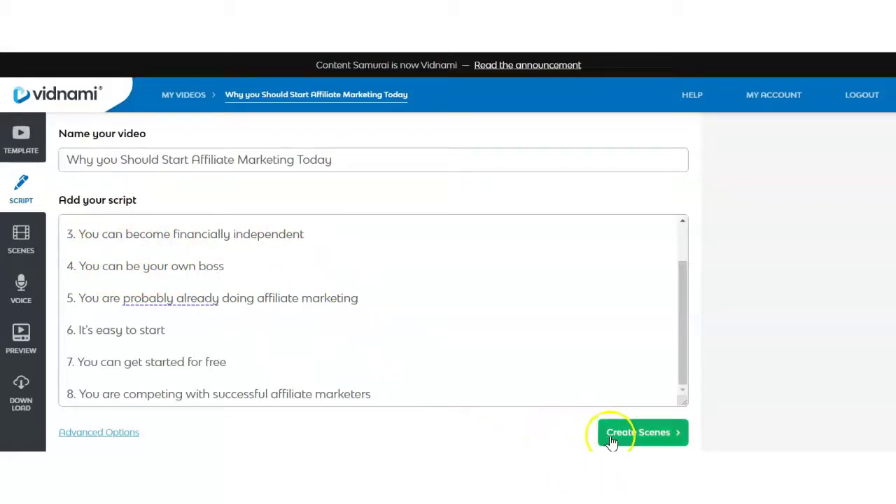
click(644, 437)
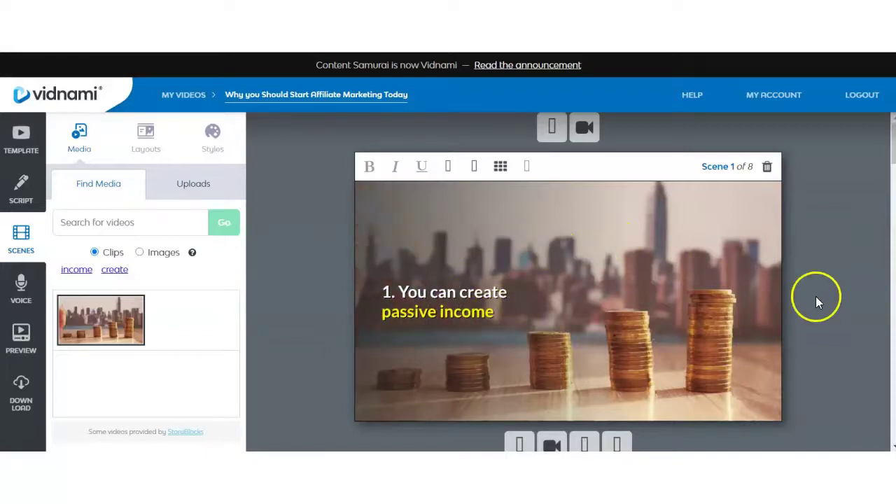
Look through all eight generated scenes, checking each one's background media and highlighted caption words.
scroll(812, 308, down, 2)
scroll(812, 308, down, 4)
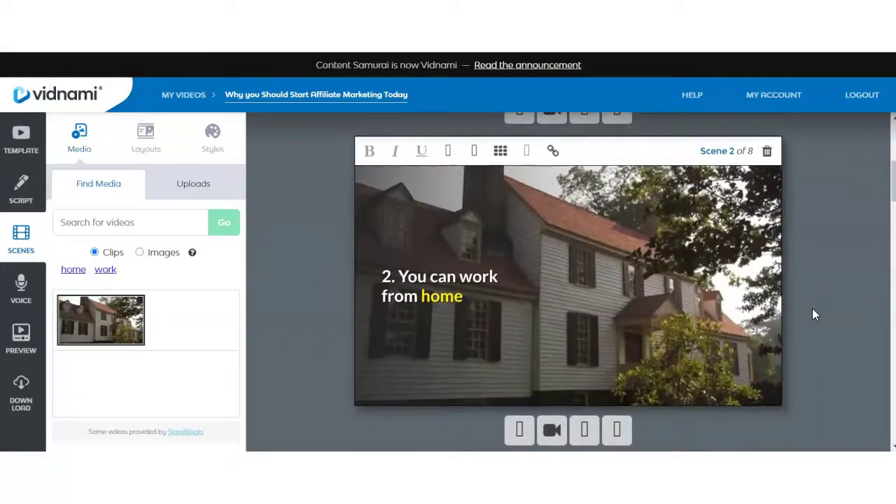
scroll(813, 310, down, 3)
scroll(813, 309, down, 4)
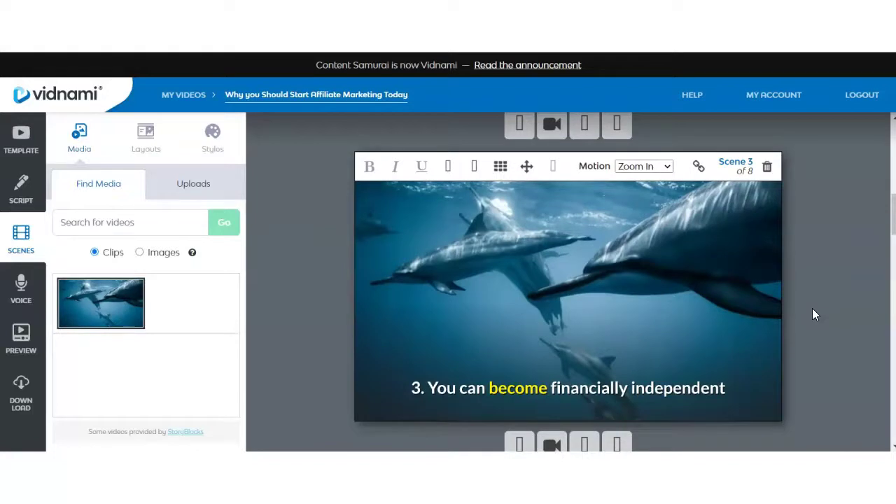
scroll(813, 309, down, 5)
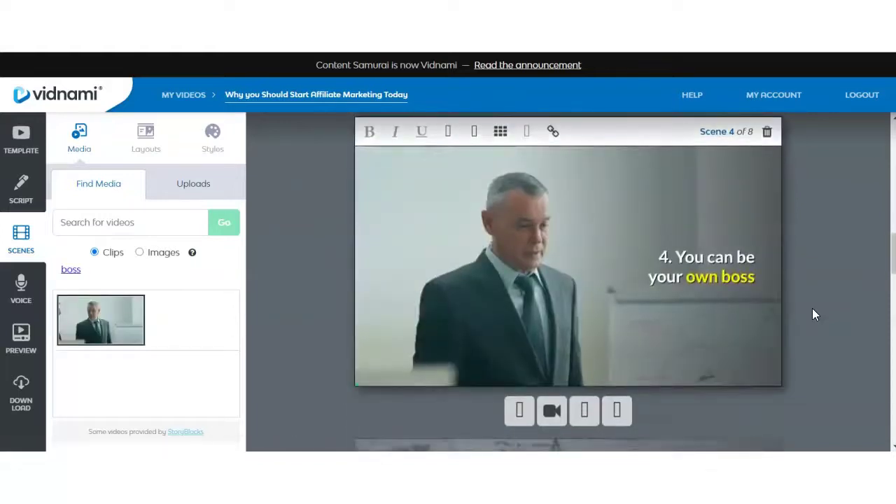
scroll(813, 309, down, 4)
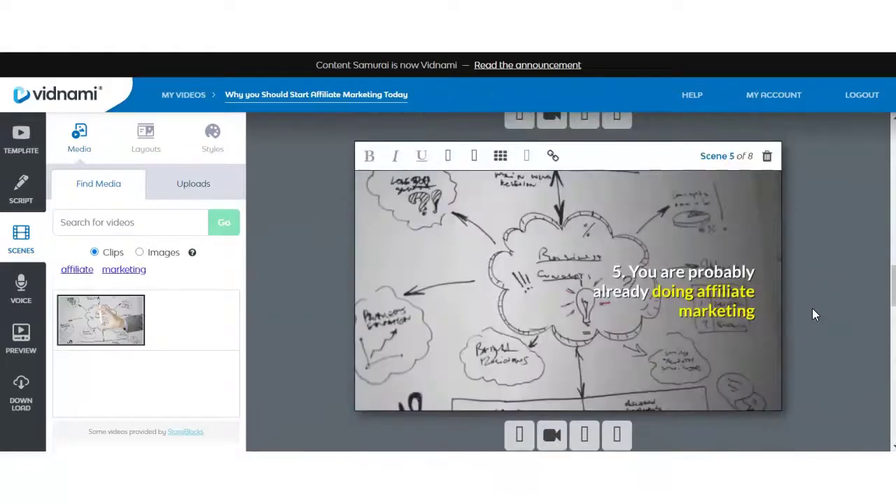
click(665, 301)
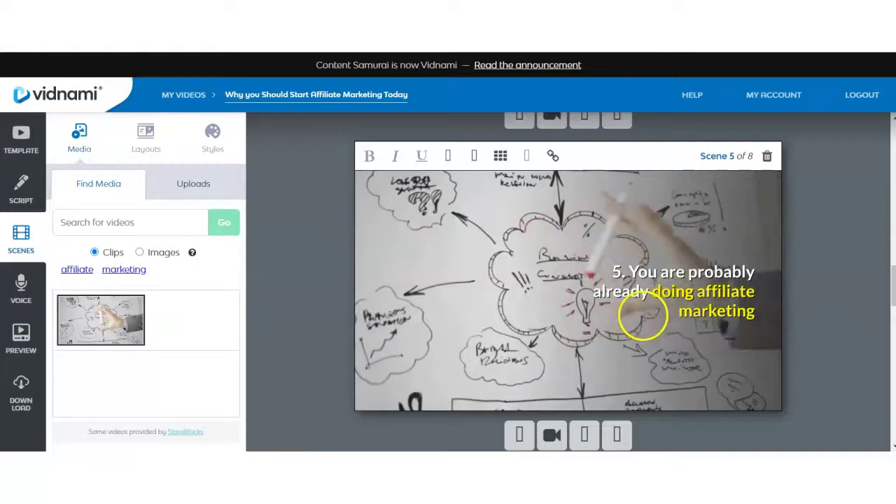
scroll(825, 259, down, 4)
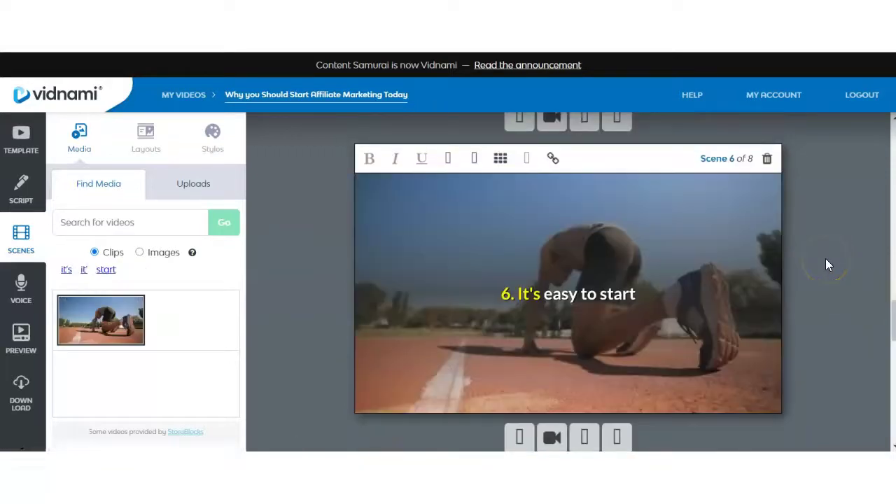
scroll(825, 258, down, 5)
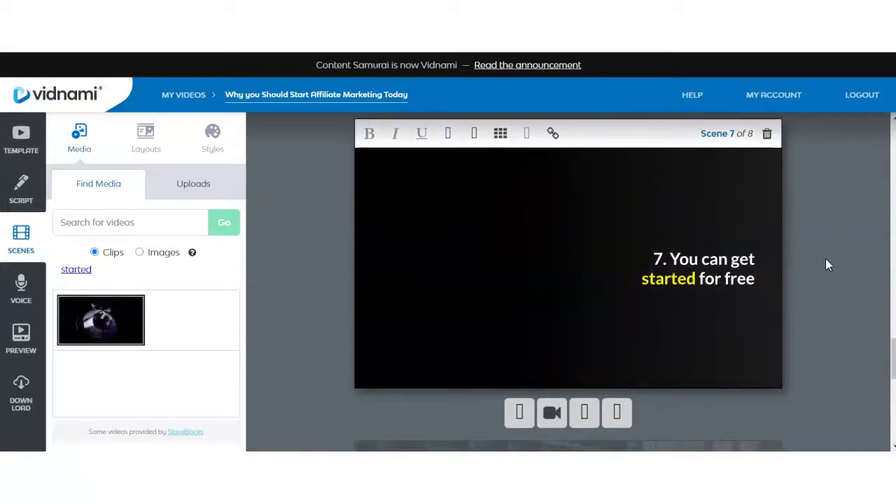
scroll(811, 239, down, 5)
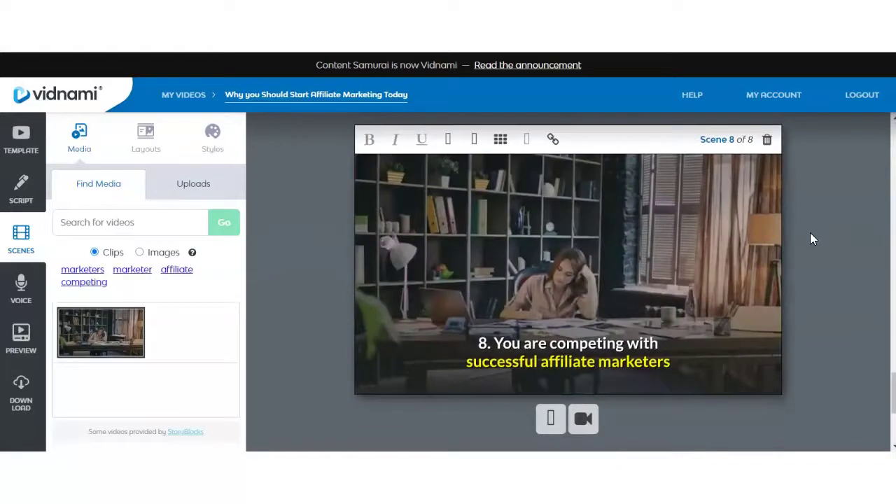
scroll(811, 239, down, 2)
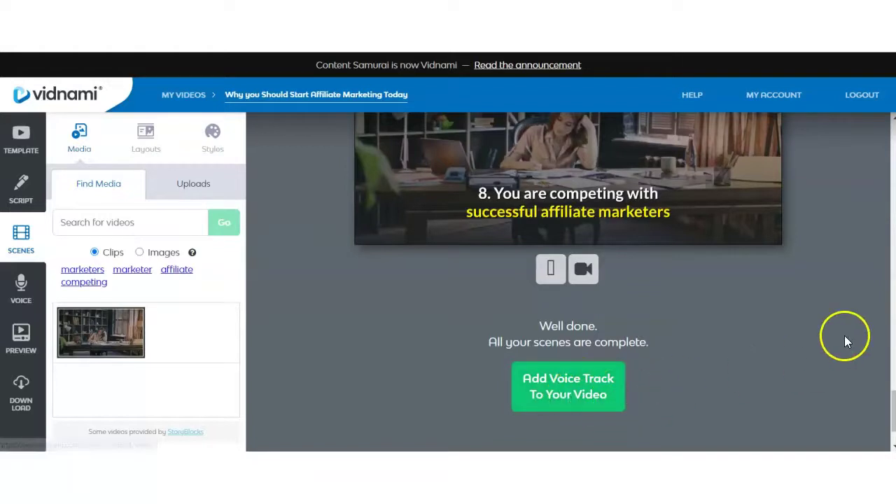
Try scene 1's caption in the bottom-left and bottom-centre text positions.
scroll(808, 297, up, 5)
scroll(807, 294, up, 10)
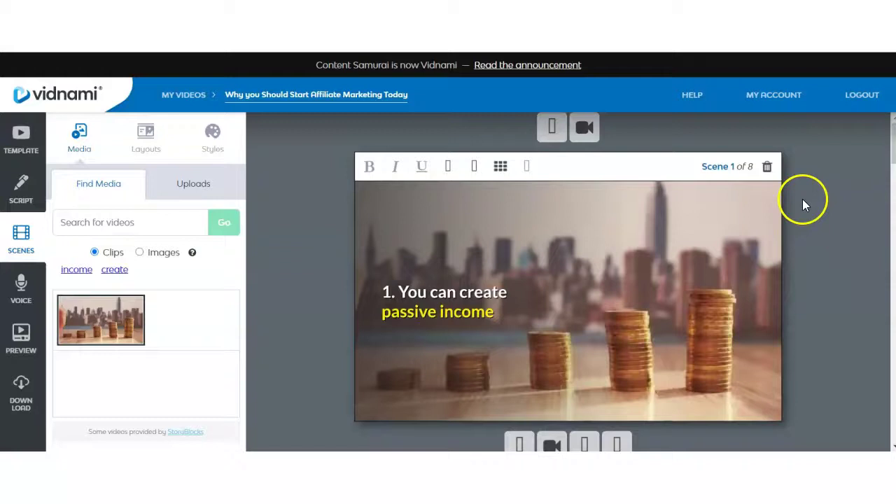
scroll(802, 198, down, 1)
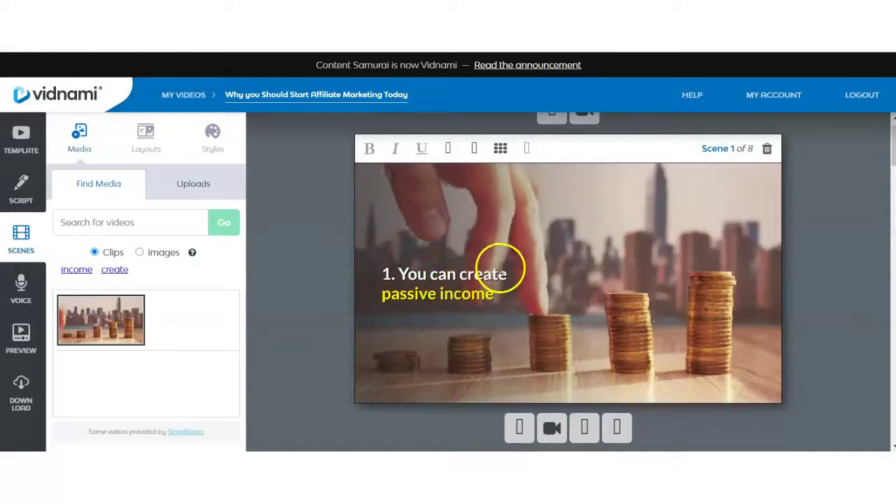
click(499, 151)
click(500, 196)
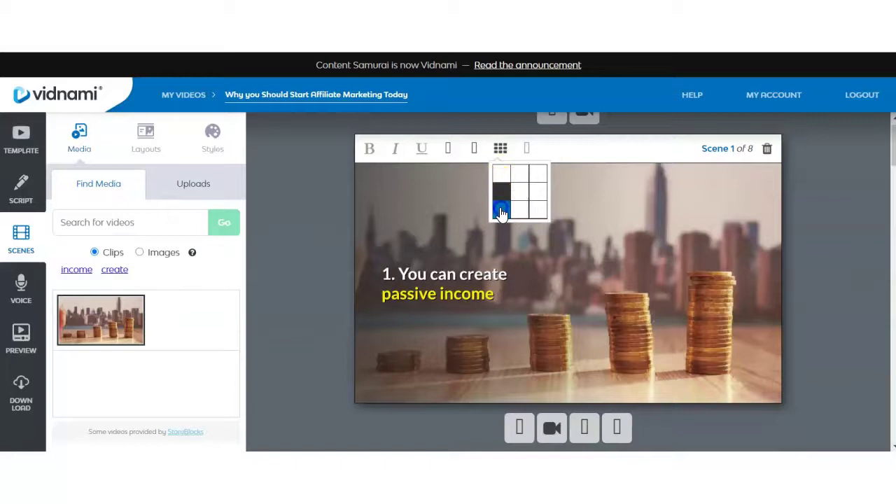
click(502, 210)
click(486, 331)
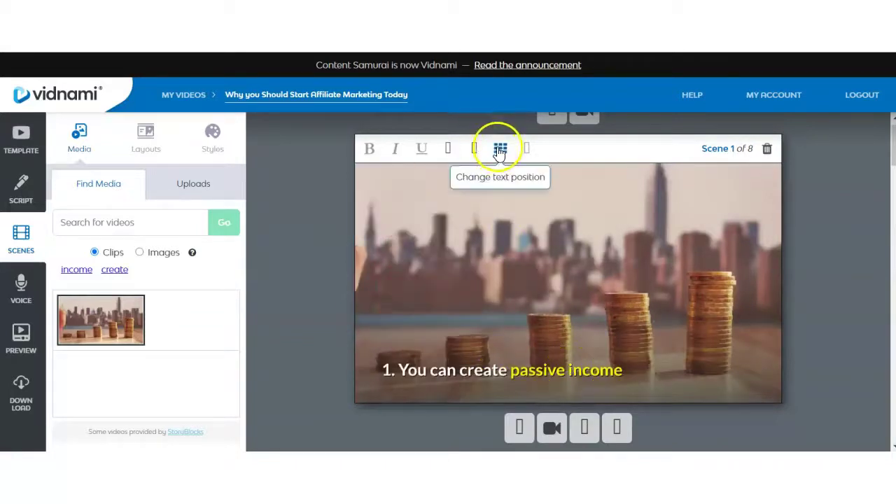
click(499, 150)
click(516, 217)
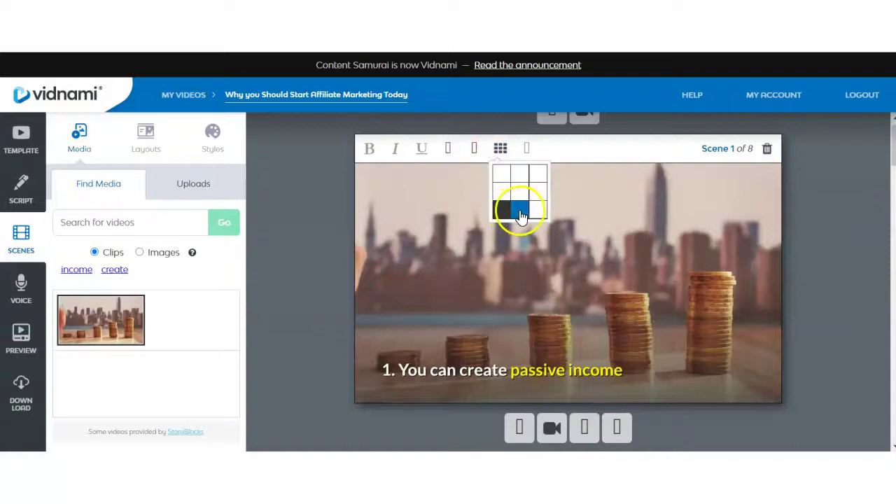
click(503, 175)
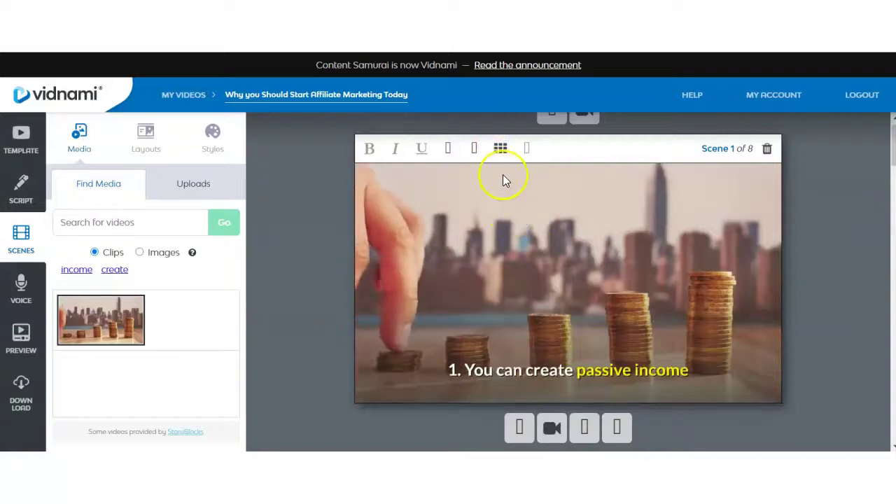
Move scene 1's caption to the top-right text position.
click(501, 151)
click(533, 181)
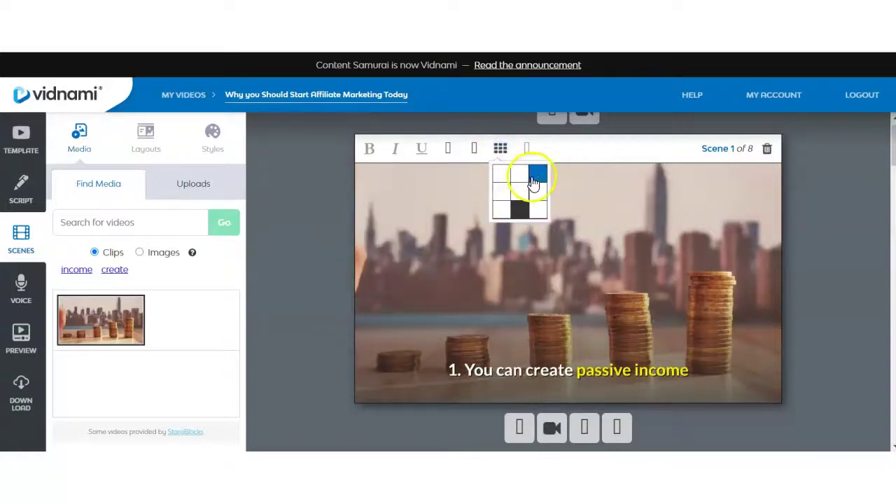
click(535, 187)
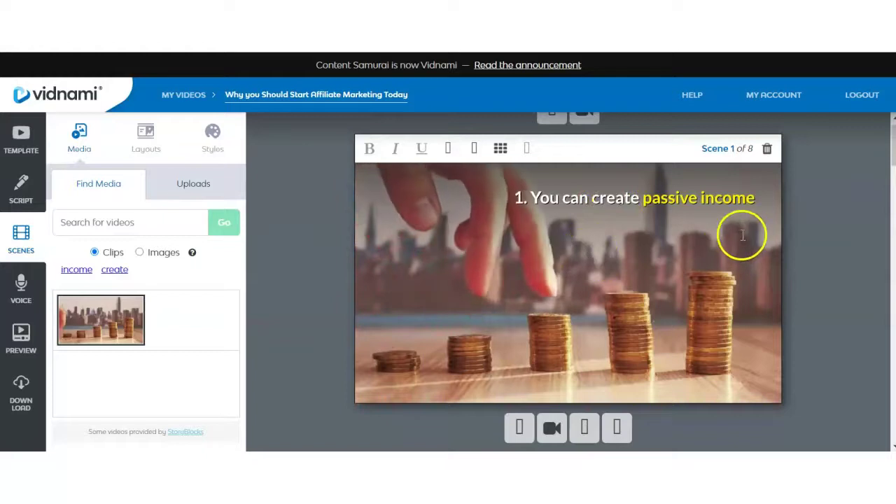
Highlight the words "work from home" in scene 2's caption with the highlight text color.
scroll(804, 225, down, 3)
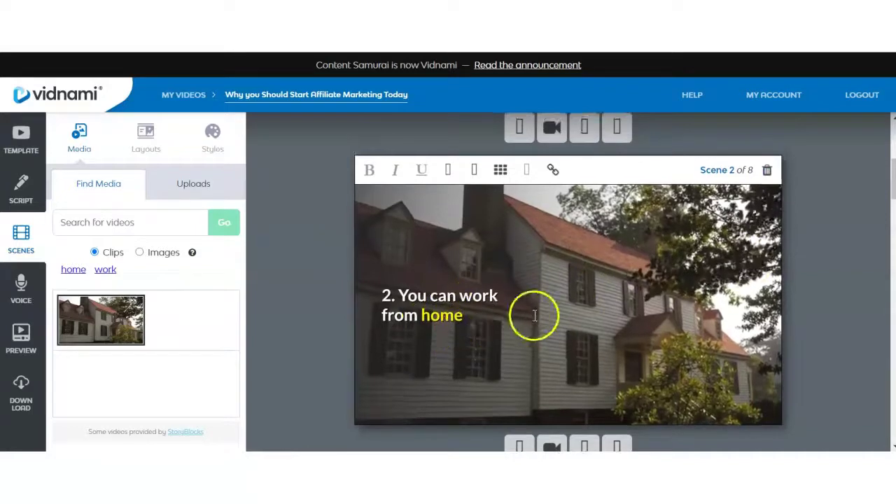
drag(460, 296, 494, 313)
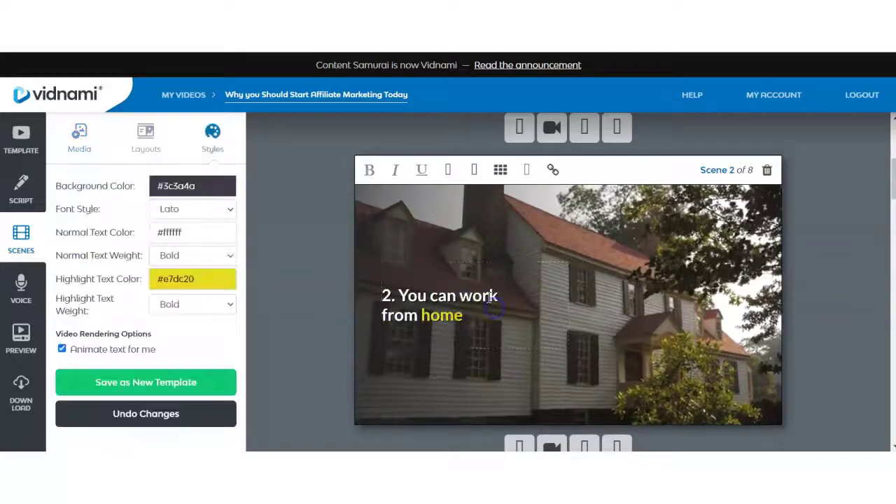
drag(460, 296, 498, 312)
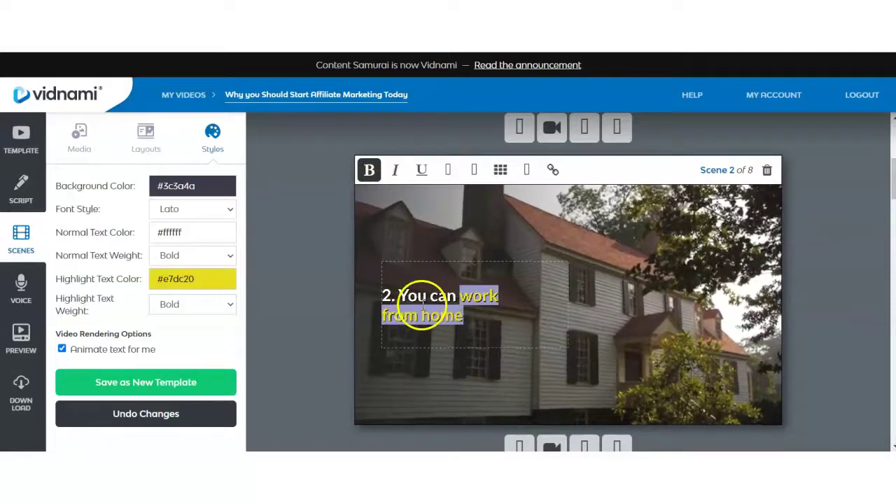
click(481, 330)
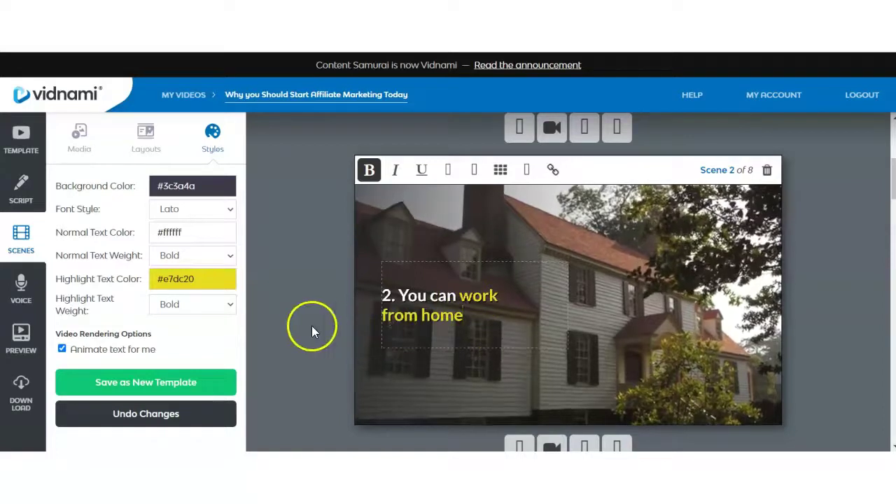
Replace scene 3's background with the clip of a man in glasses under falling banknotes, found by searching clips for "rich".
scroll(317, 317, down, 2)
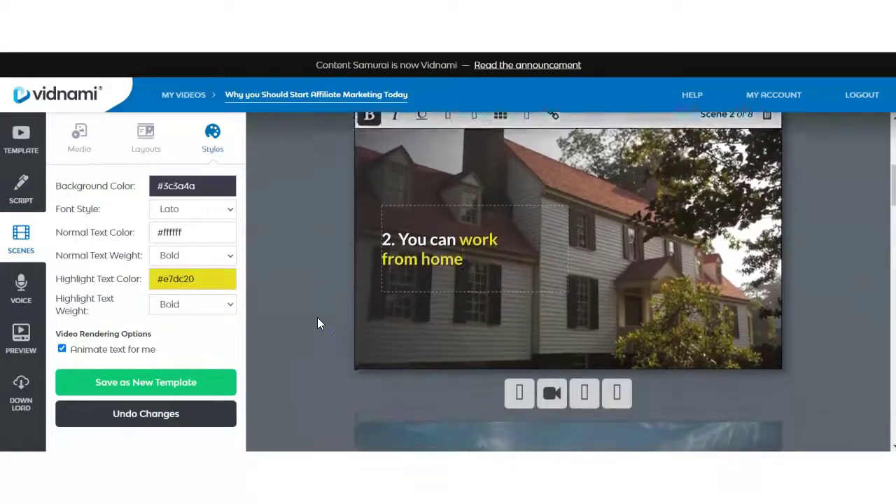
scroll(317, 323, down, 3)
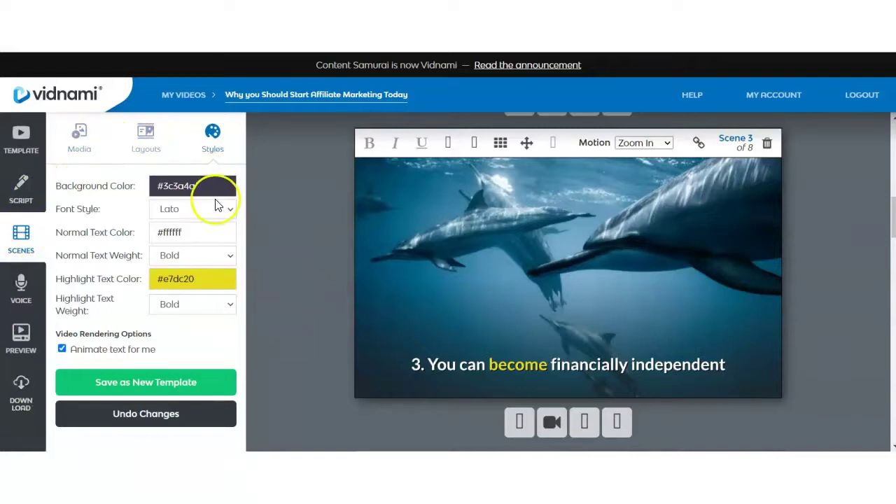
click(81, 139)
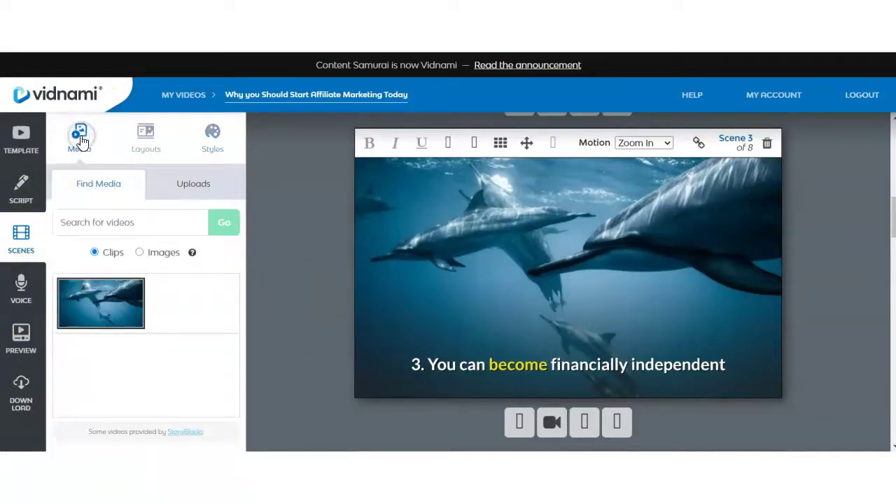
click(94, 193)
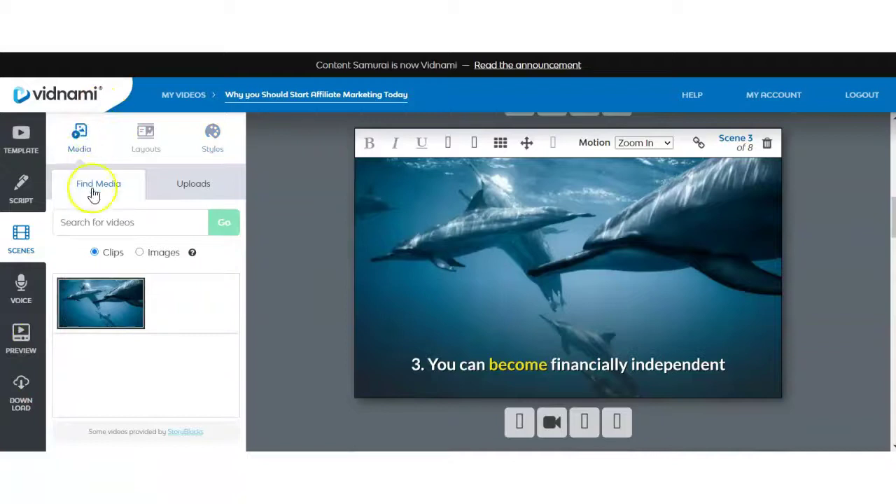
click(144, 224)
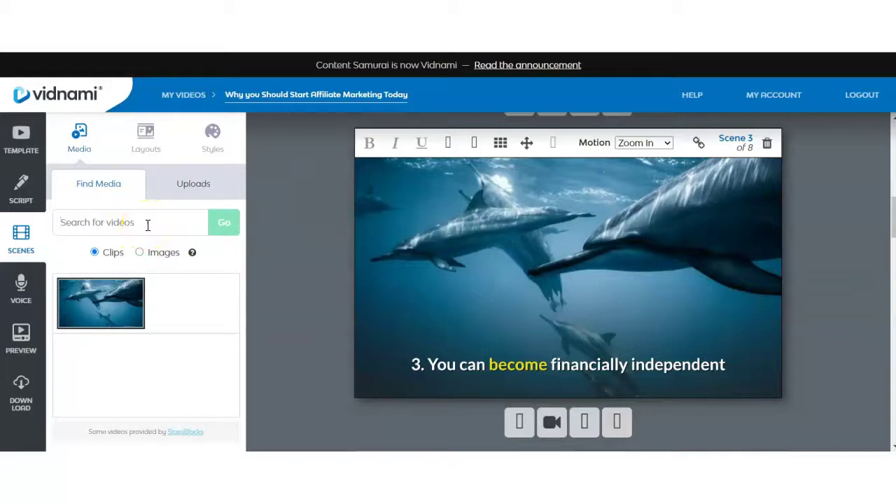
text(rich)
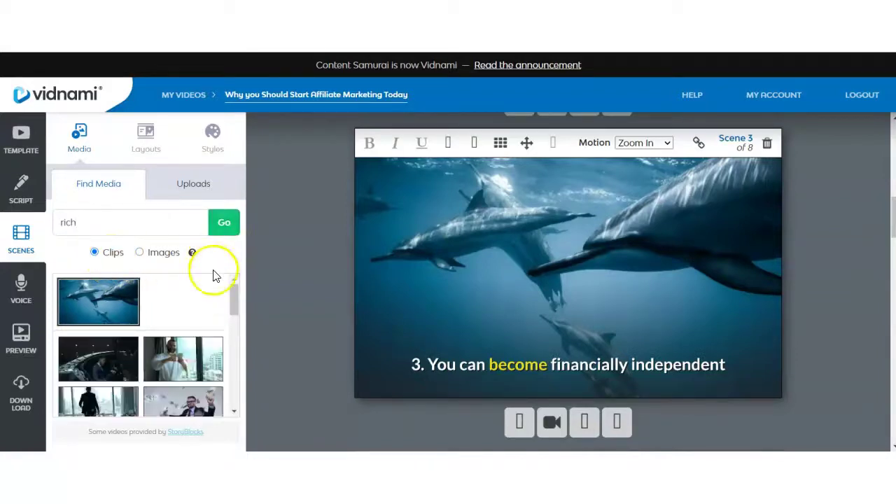
scroll(200, 328, down, 2)
click(200, 329)
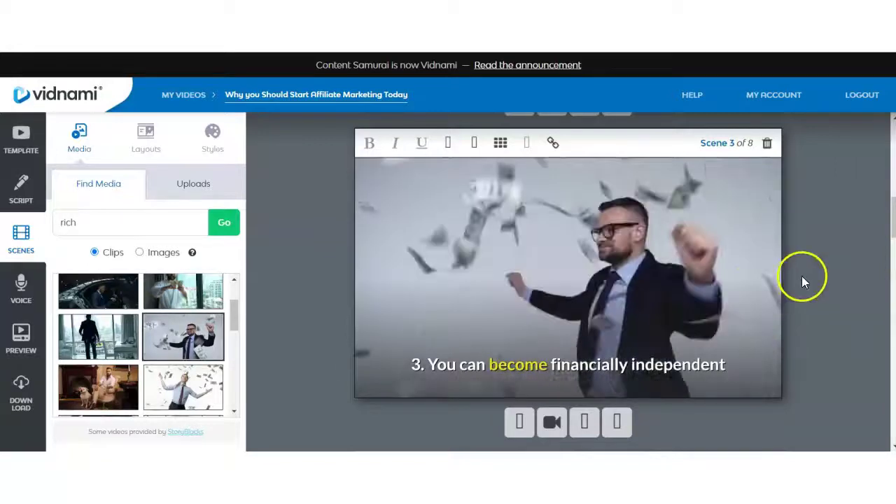
Try scene 4's caption in the top-left and top-right text positions.
scroll(804, 280, down, 2)
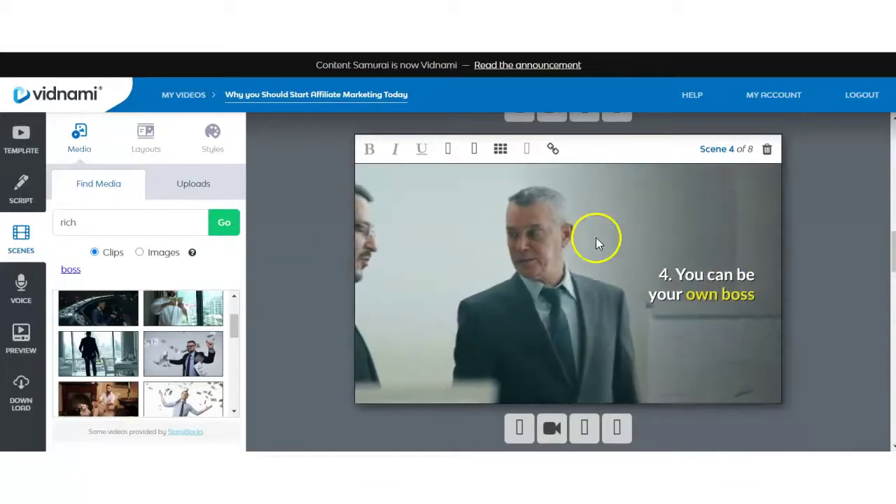
click(500, 153)
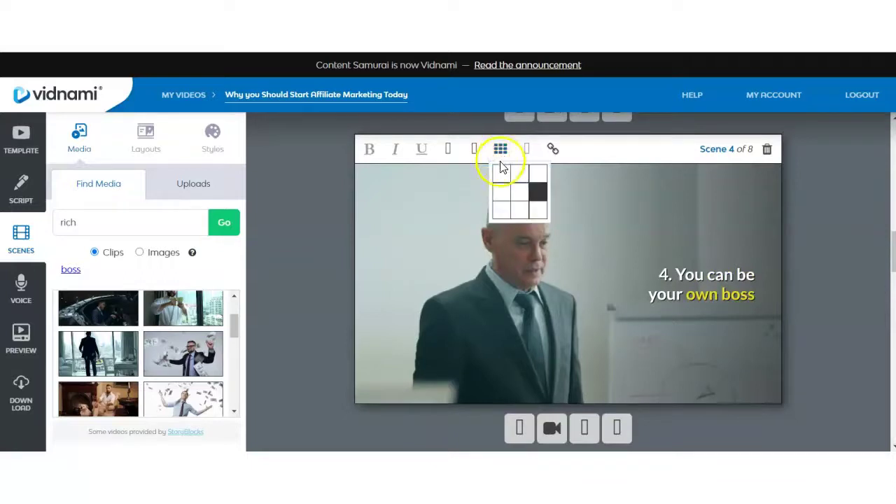
click(501, 176)
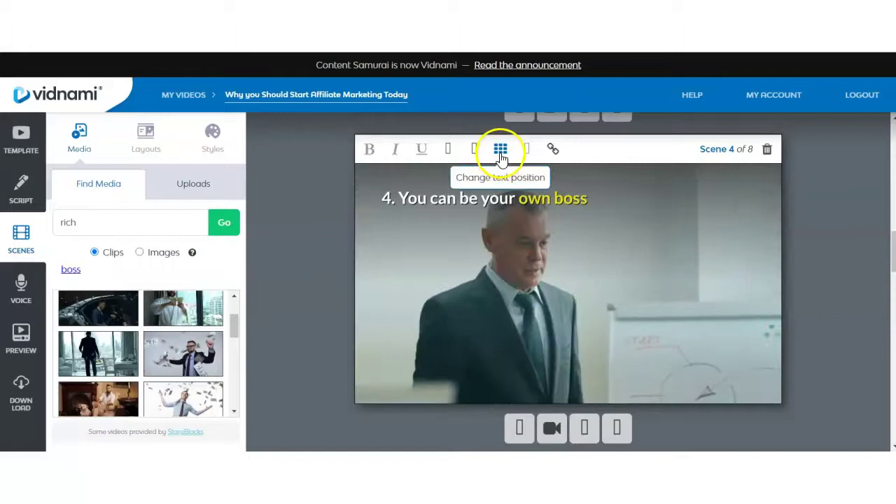
click(502, 157)
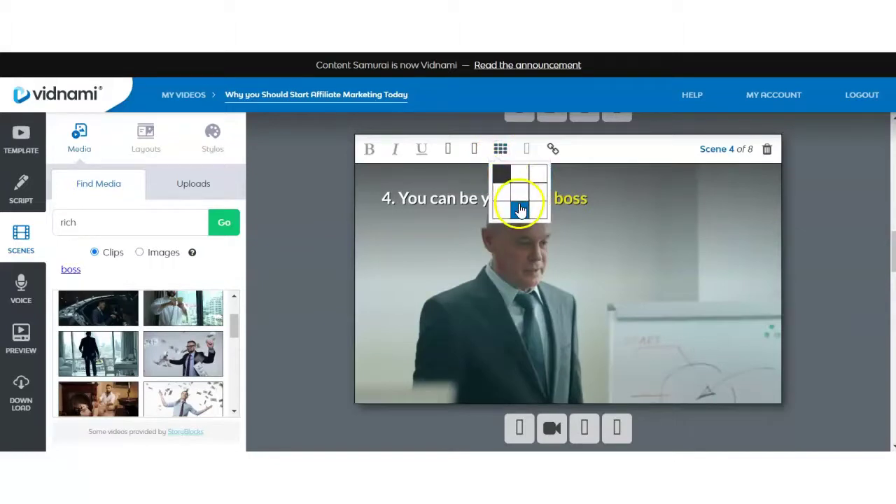
click(538, 179)
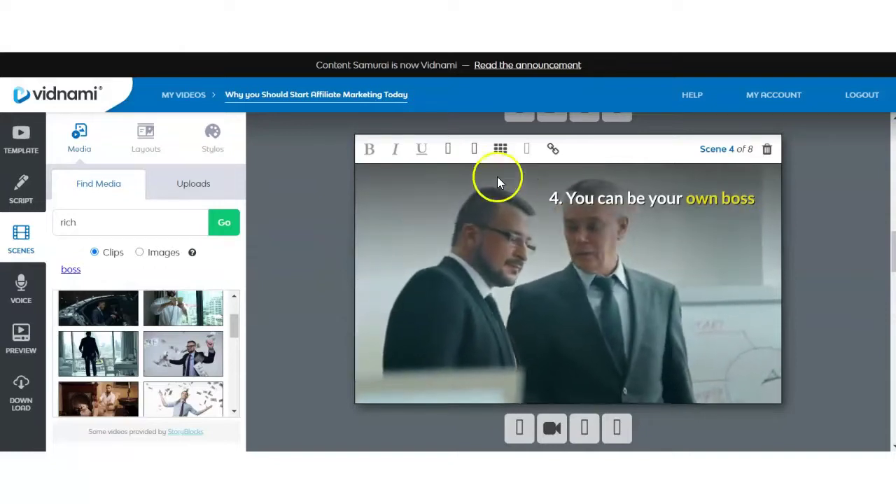
Move scene 4's caption to the bottom-centre text position.
click(501, 158)
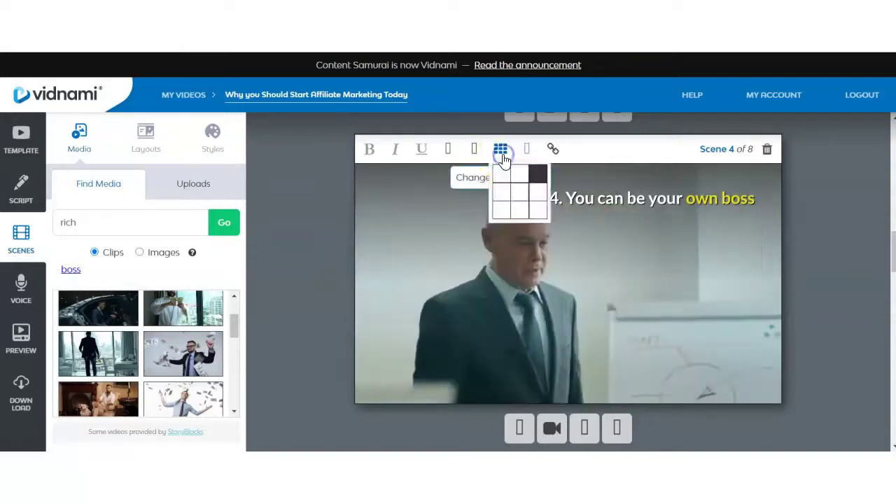
click(515, 207)
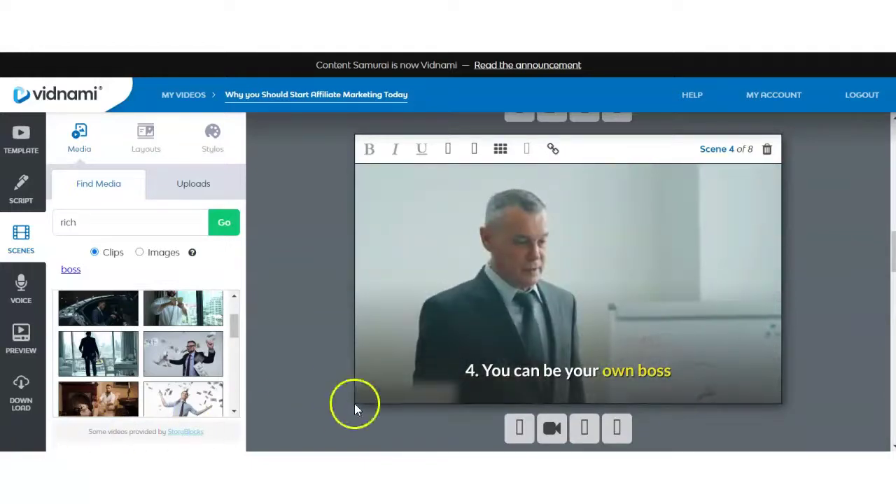
Replace scene 5's background with the "affiliate marketing" search clip of a woman and man holding a laptop, and place its caption bottom-left.
scroll(803, 287, down, 2)
scroll(801, 288, down, 2)
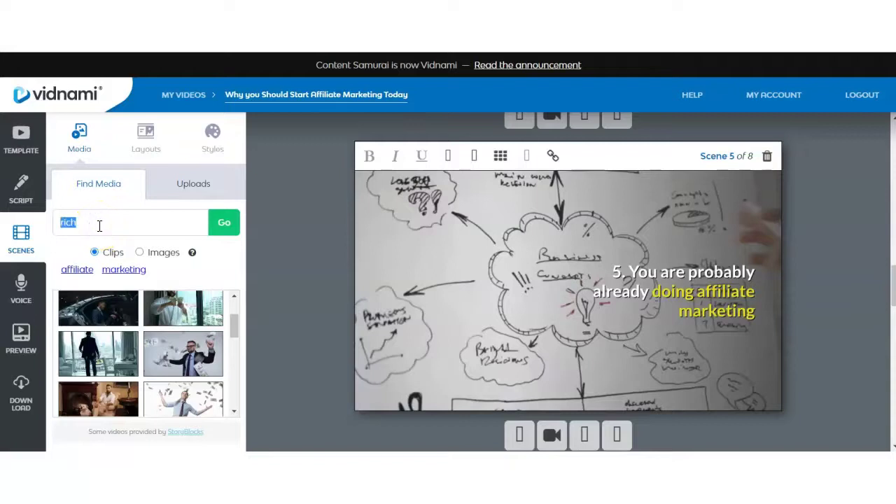
text(filiate marketing)
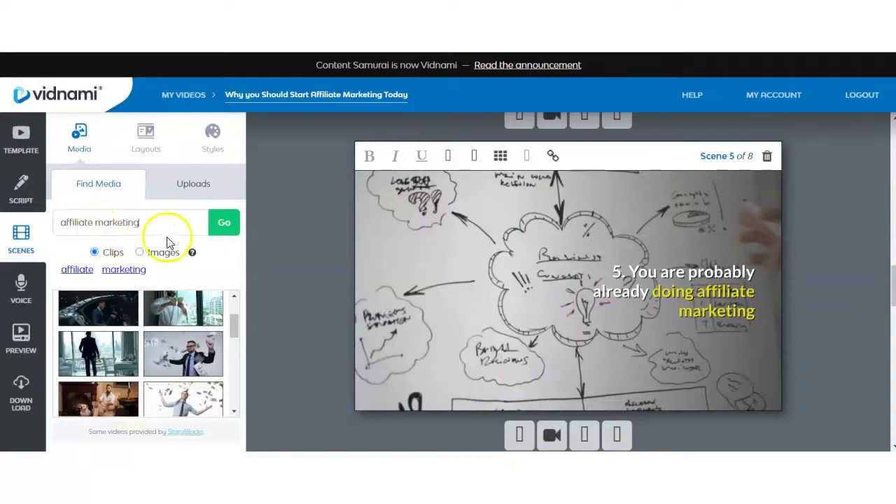
click(223, 231)
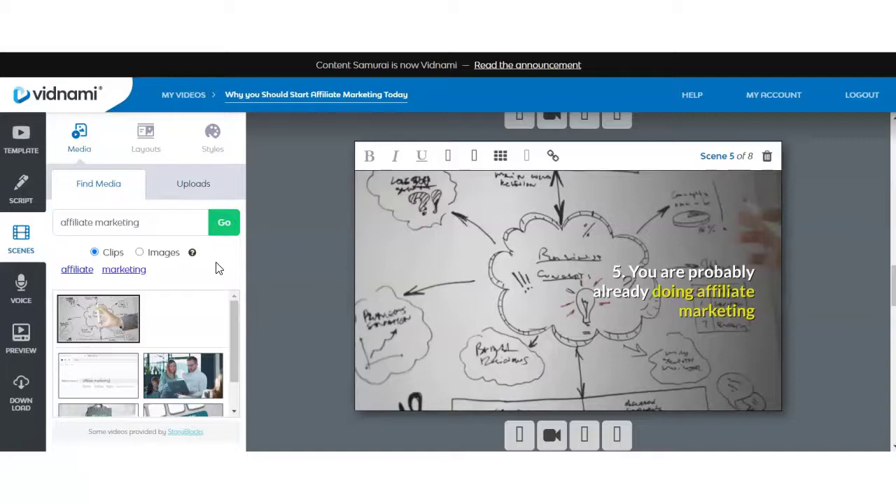
scroll(200, 340, down, 2)
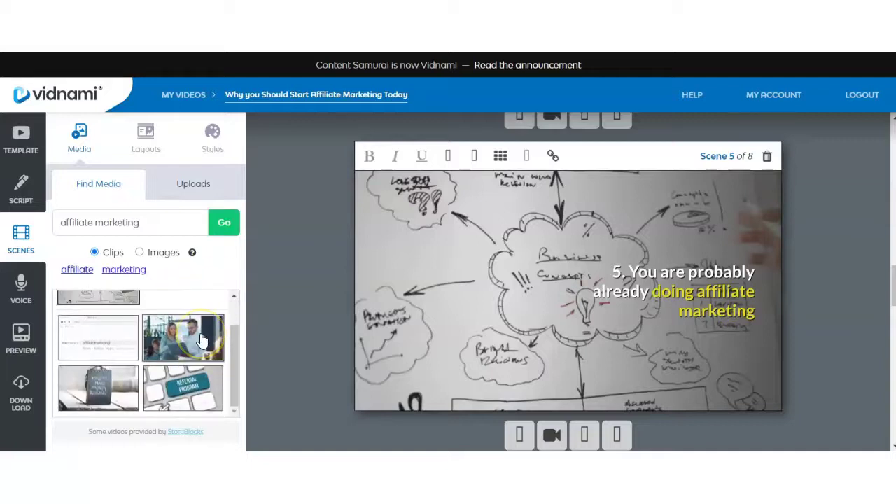
scroll(193, 354, up, 1)
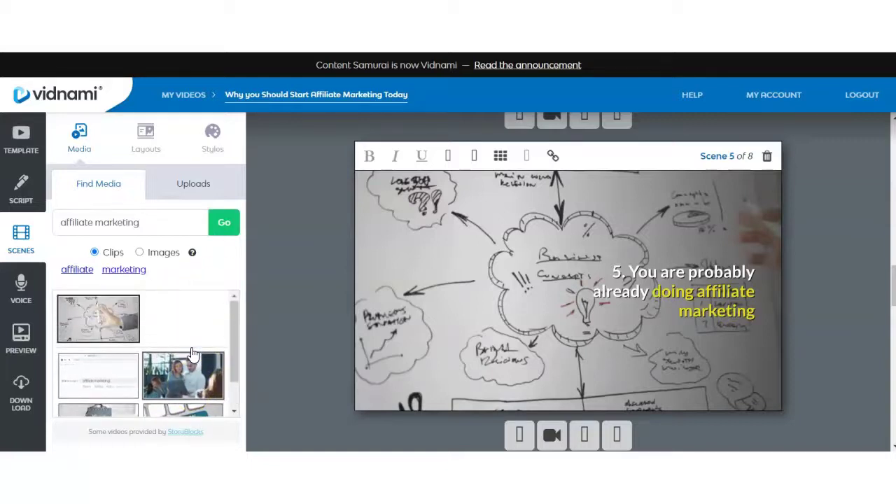
scroll(193, 354, down, 1)
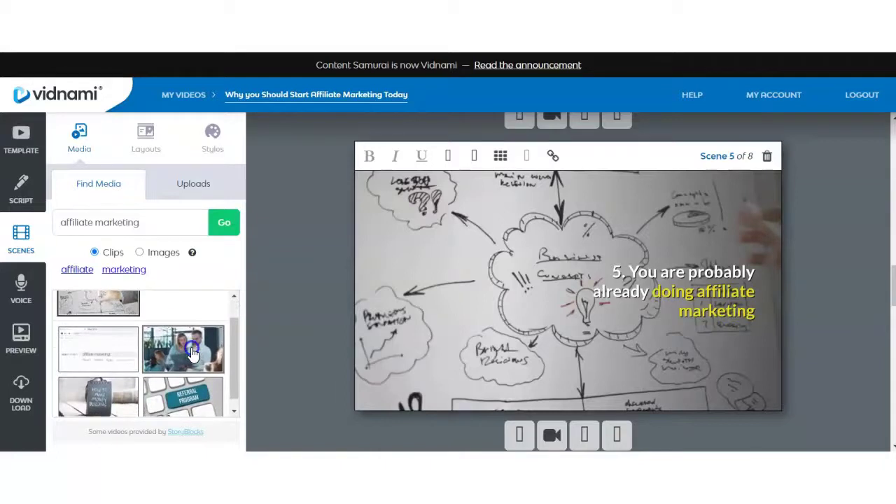
click(193, 354)
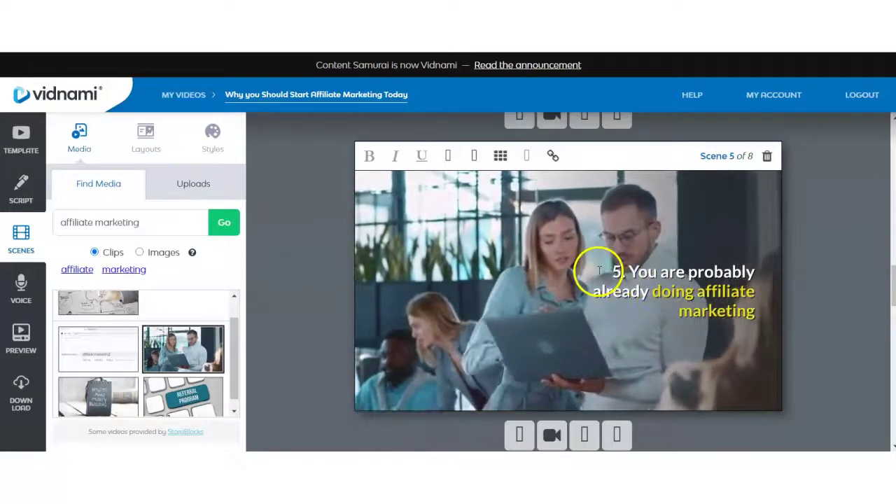
click(500, 158)
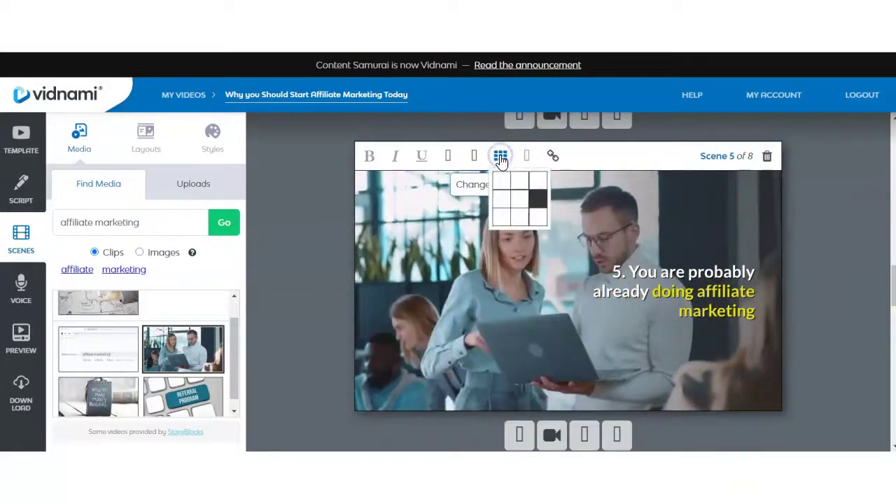
click(504, 215)
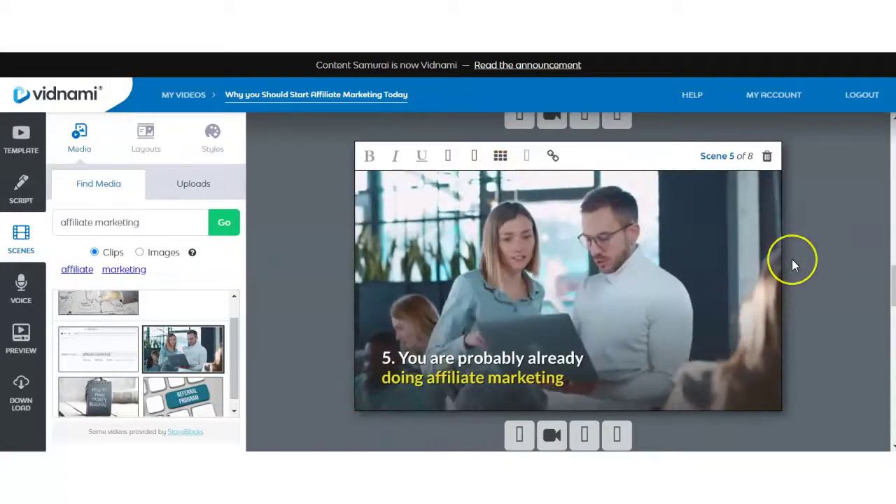
Move the "It's easy to start" caption in scene 6 to the bottom-centre text position.
scroll(791, 262, down, 3)
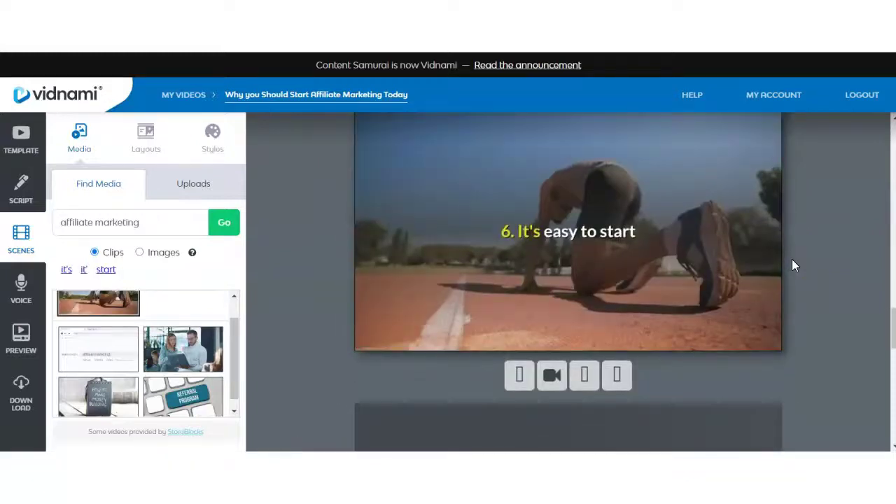
click(564, 223)
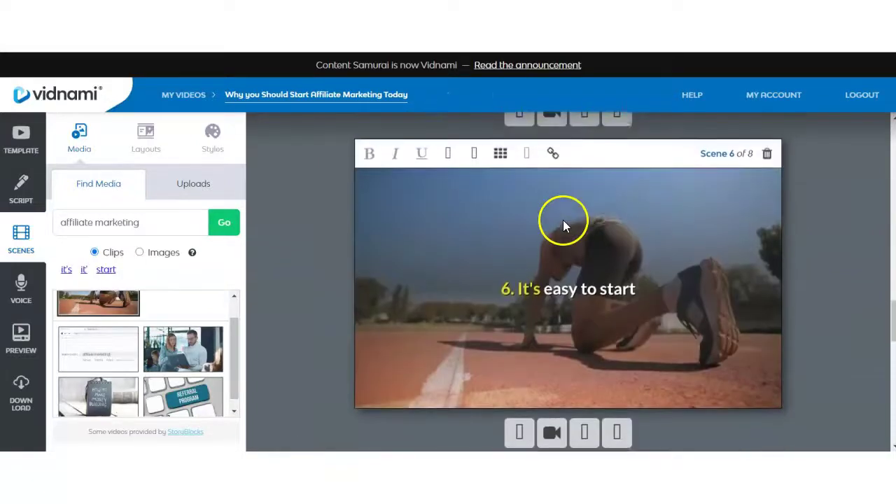
click(502, 161)
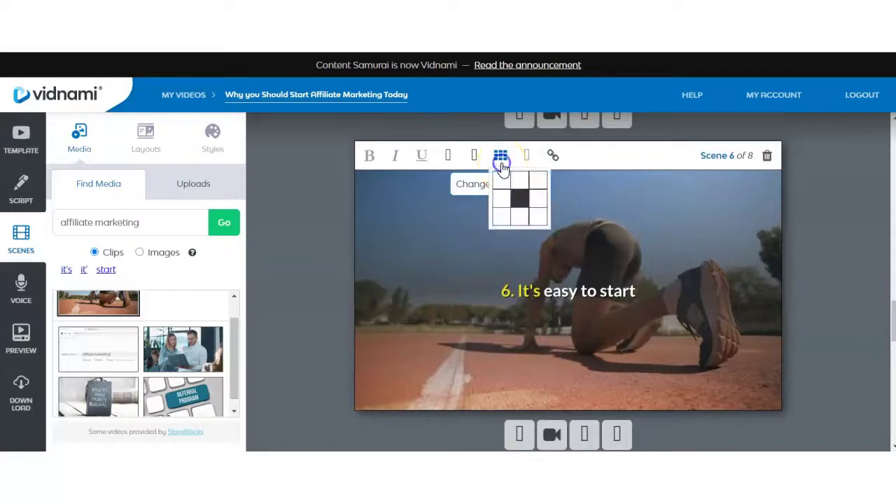
click(518, 219)
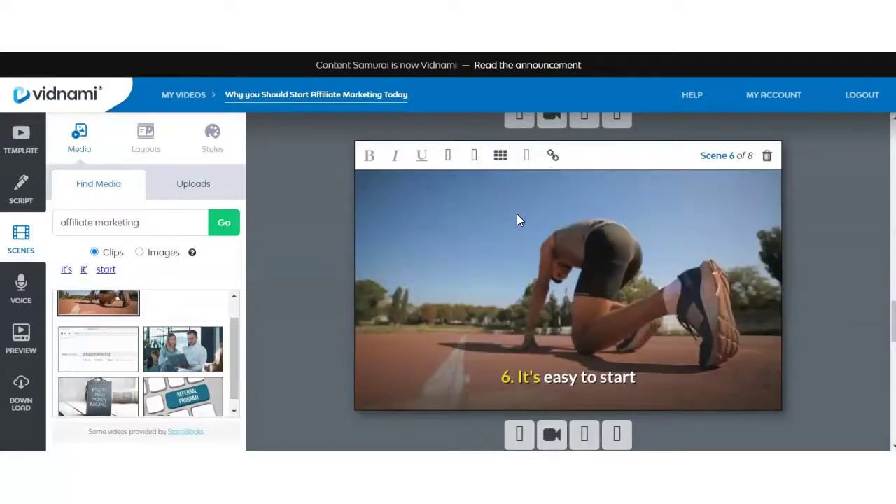
Replace scene 7's background with the "free" search clip of a woman holding a phone, and place its caption bottom-centre.
scroll(752, 273, down, 1)
scroll(753, 270, down, 4)
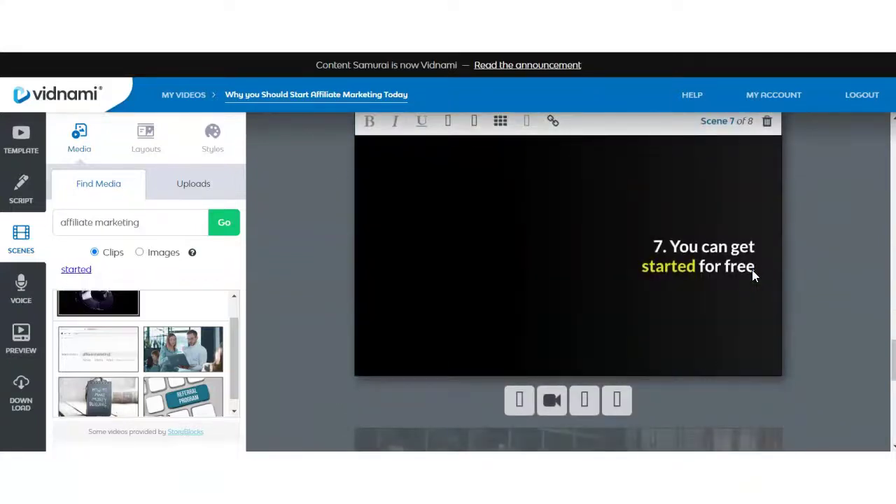
scroll(752, 273, up, 1)
scroll(752, 270, up, 2)
click(153, 224)
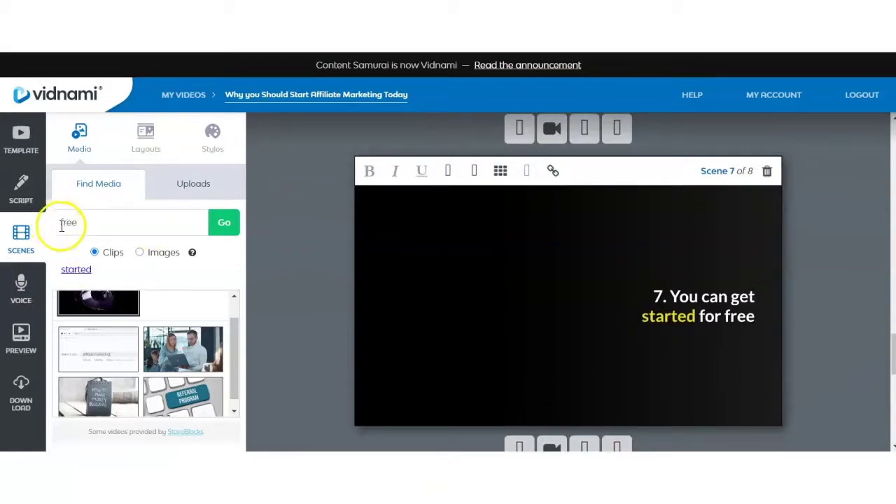
click(219, 225)
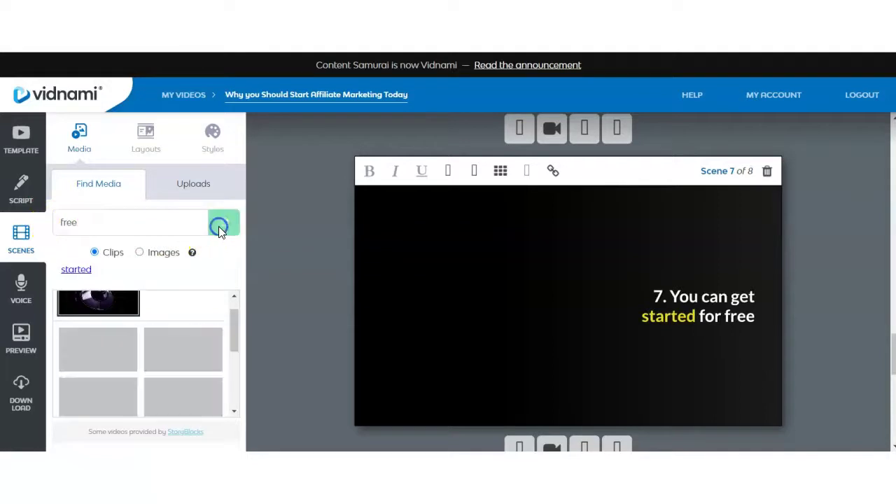
click(182, 375)
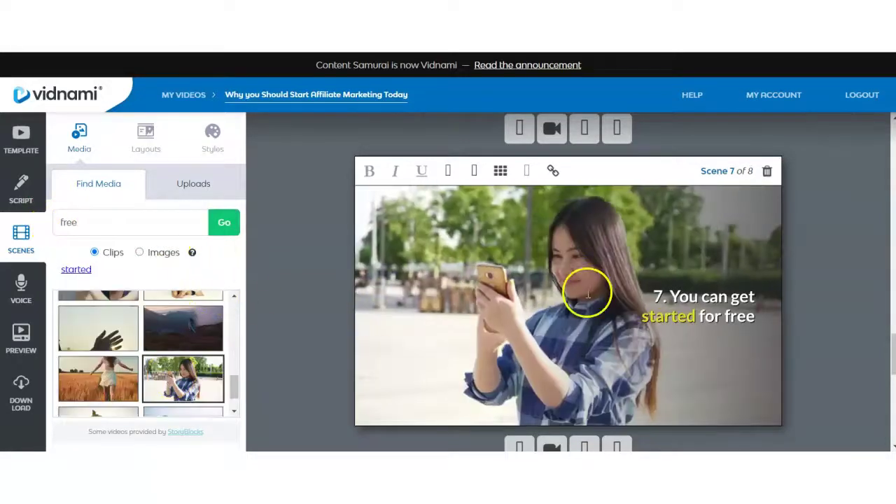
click(504, 176)
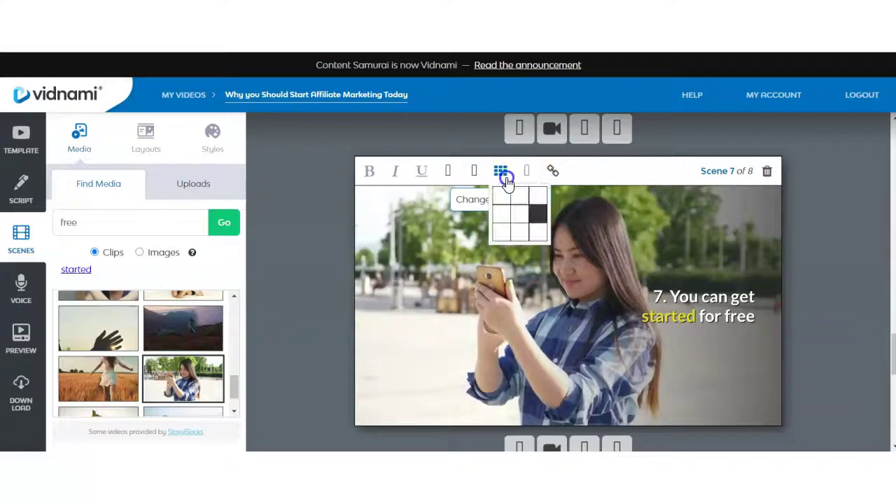
click(522, 233)
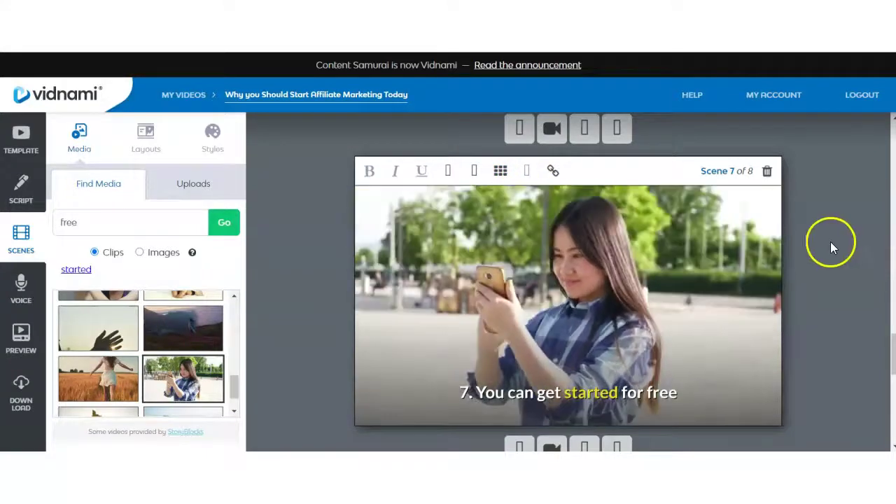
Replace scene 8's background with the "successful marketers" search clip of a grey-haired man in a suit speaking with a headset microphone.
scroll(817, 272, down, 5)
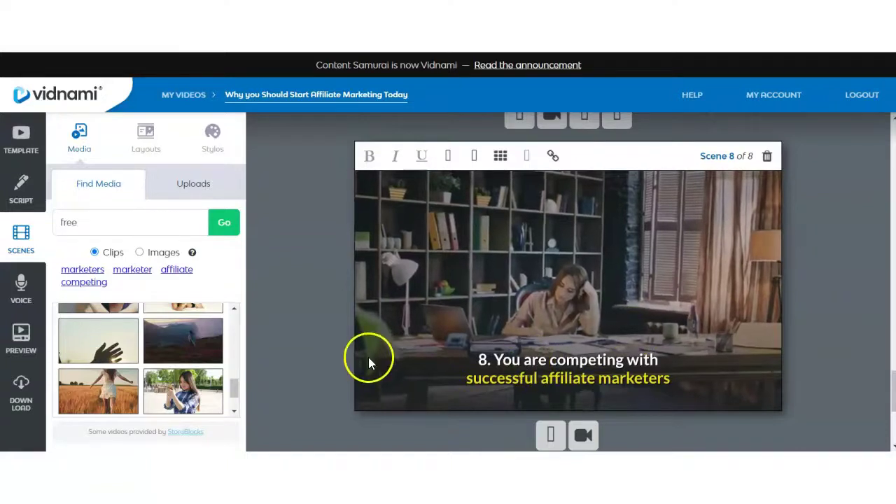
double_click(109, 220)
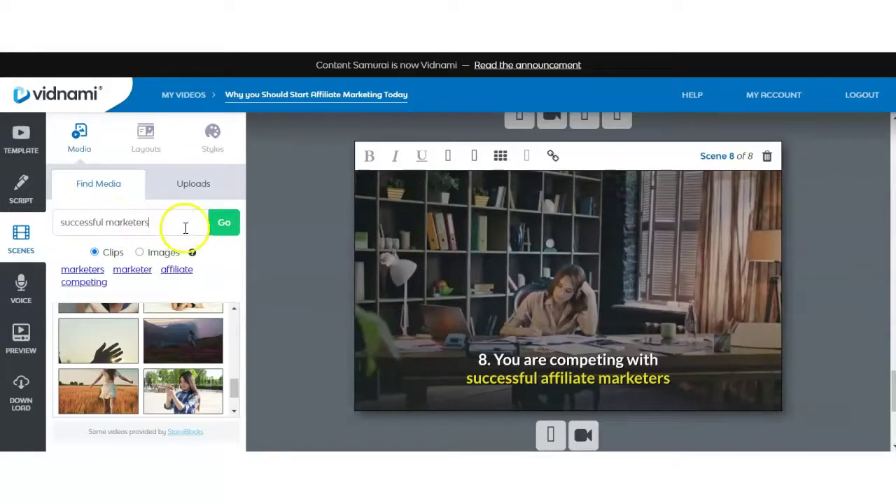
click(214, 229)
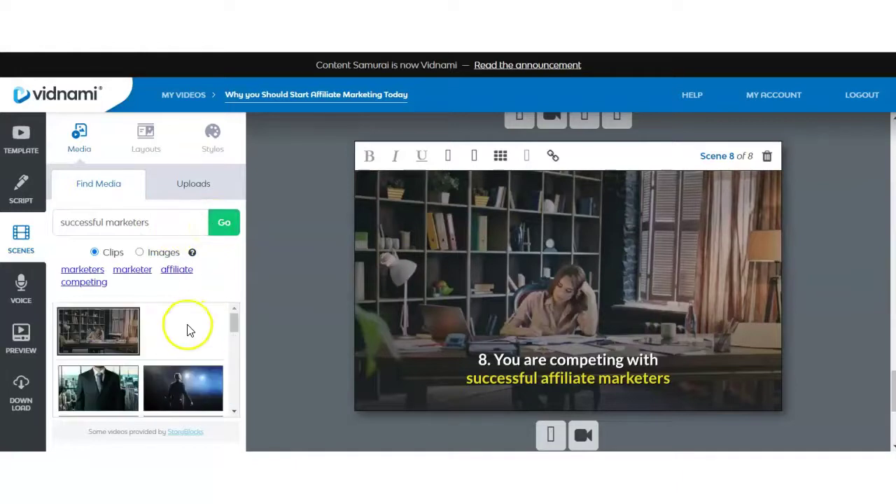
scroll(188, 331, down, 5)
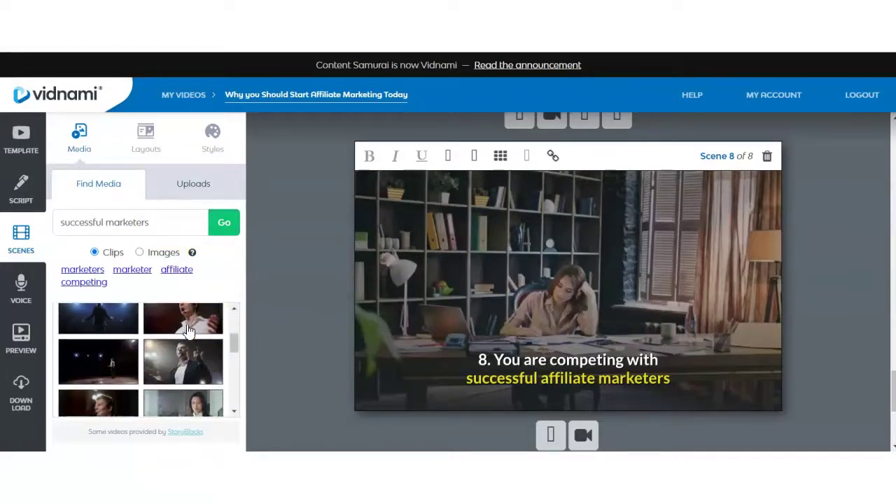
click(187, 376)
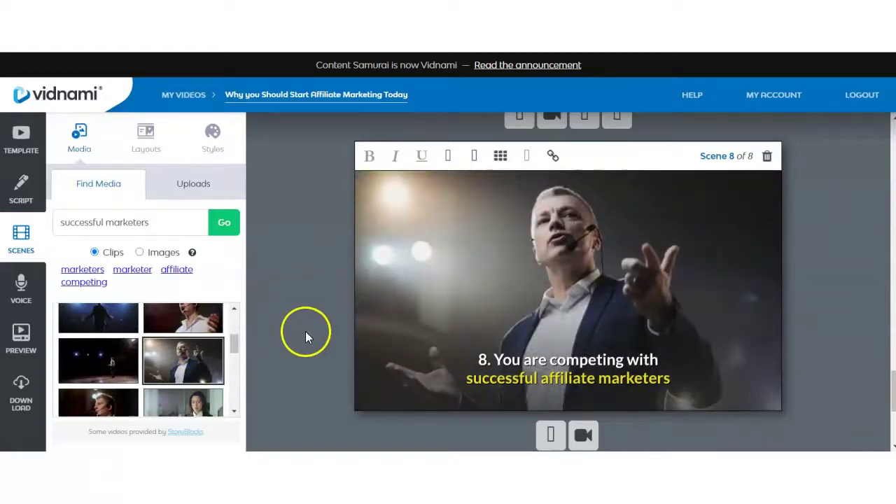
Proceed to the voice track stage and preview the video with no voice track, using music only.
scroll(305, 334, down, 3)
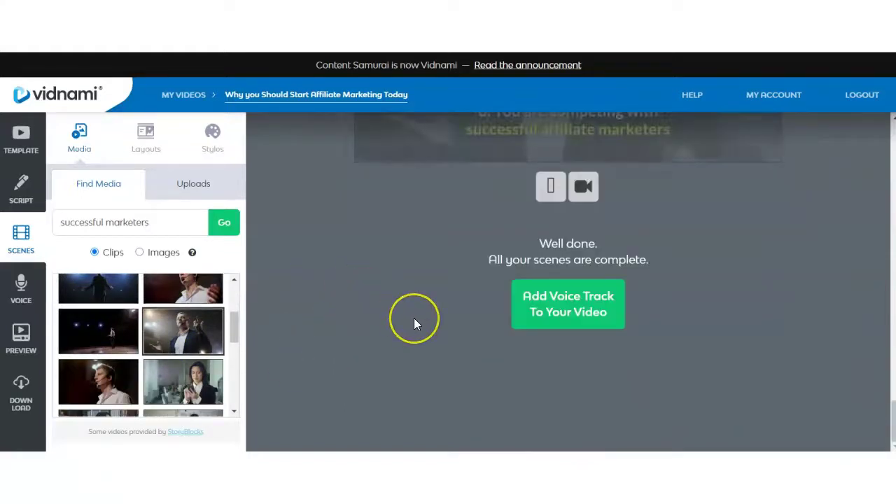
scroll(415, 322, up, 1)
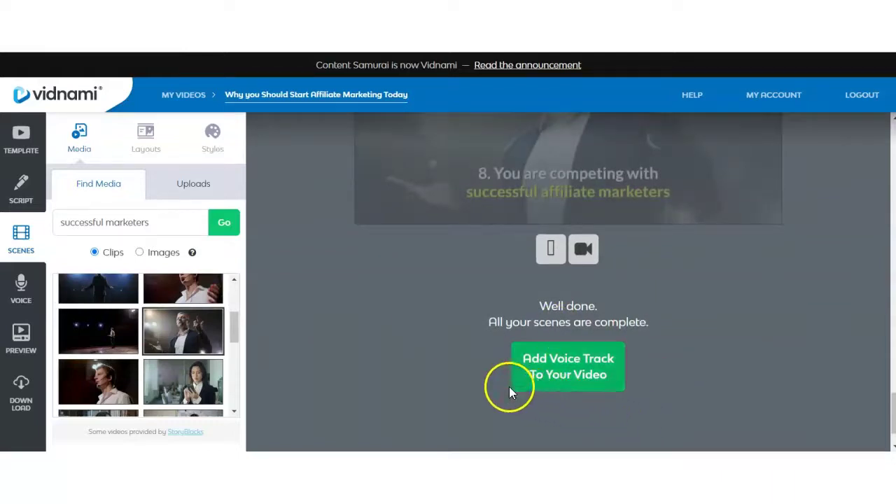
click(564, 365)
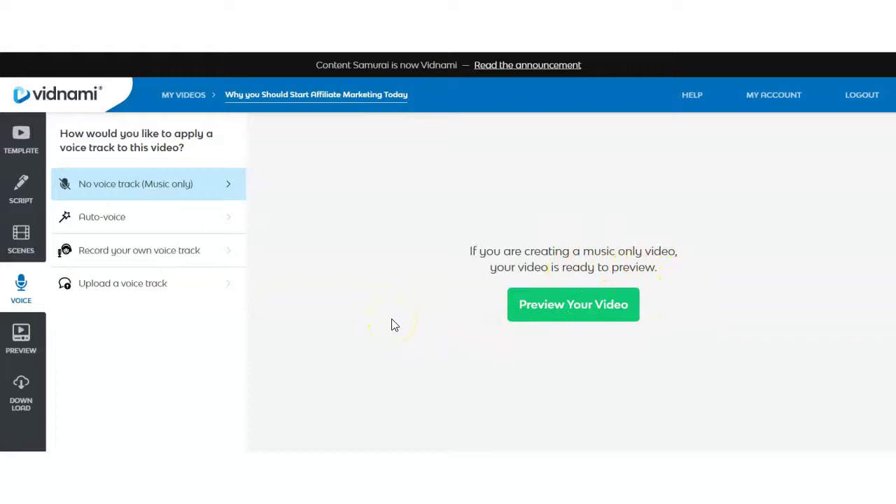
click(573, 315)
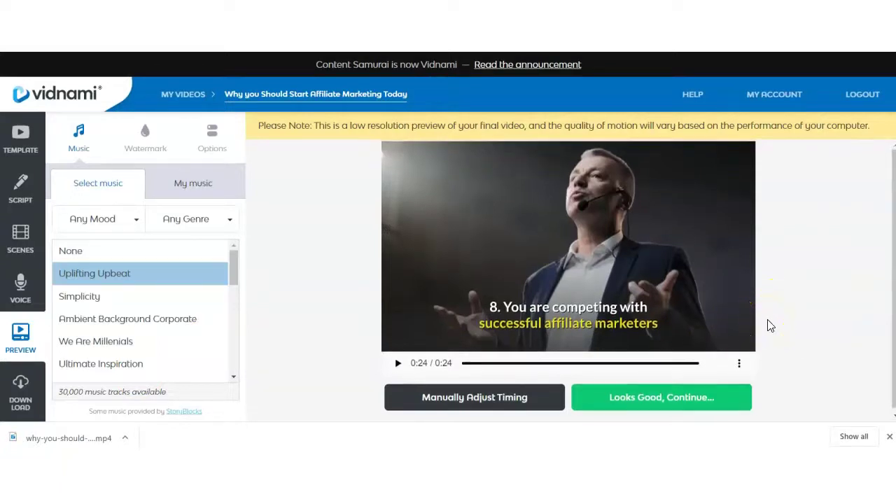
click(584, 302)
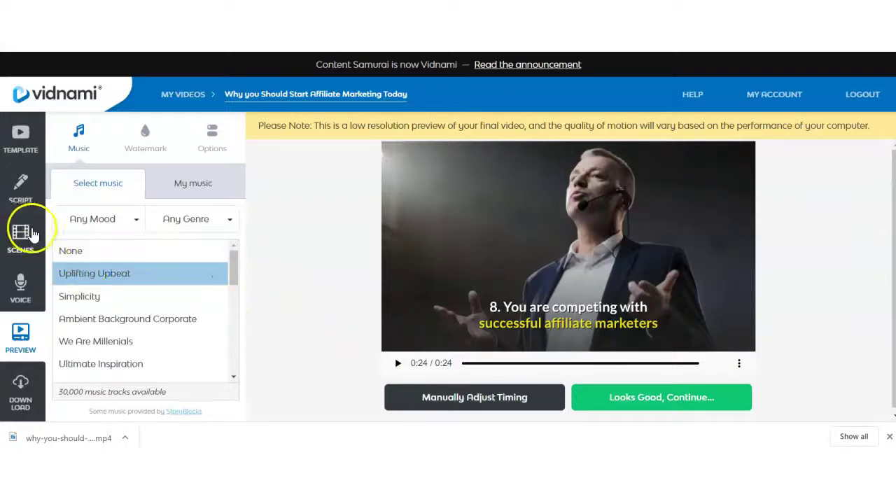
Apply an auto-voice track with the United Kingdom voice style Harry, and play its sample.
click(21, 279)
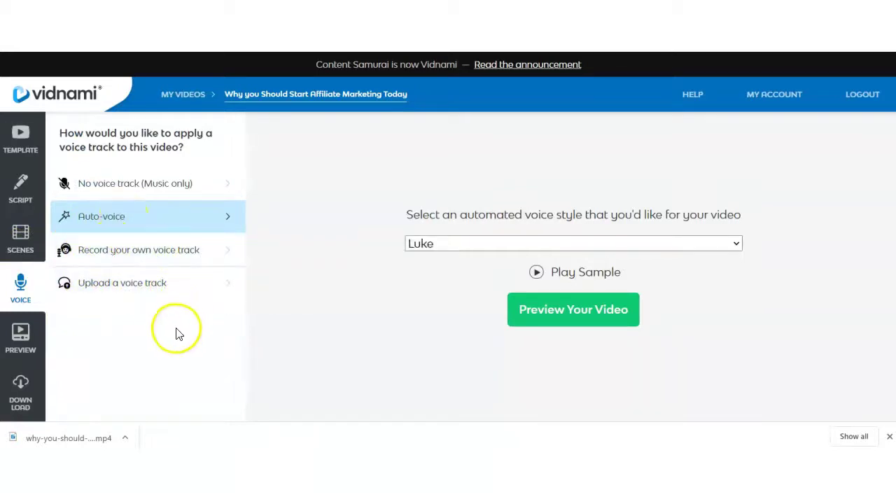
click(138, 221)
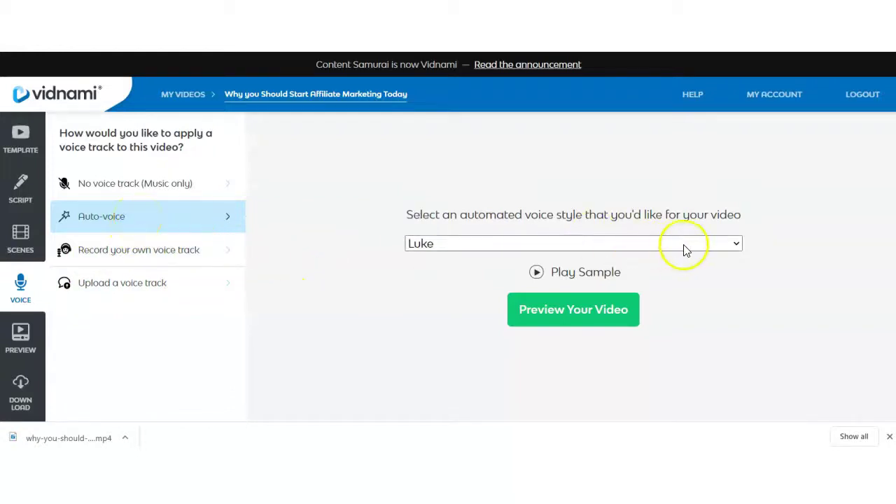
click(735, 243)
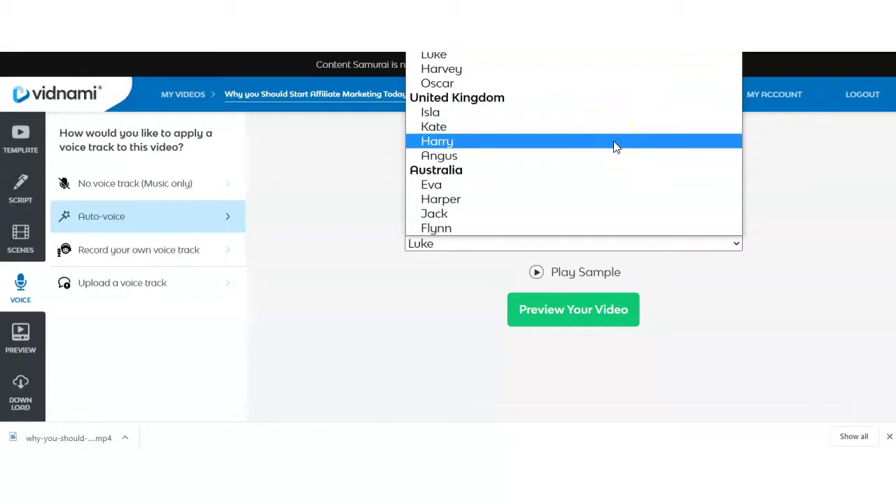
click(614, 144)
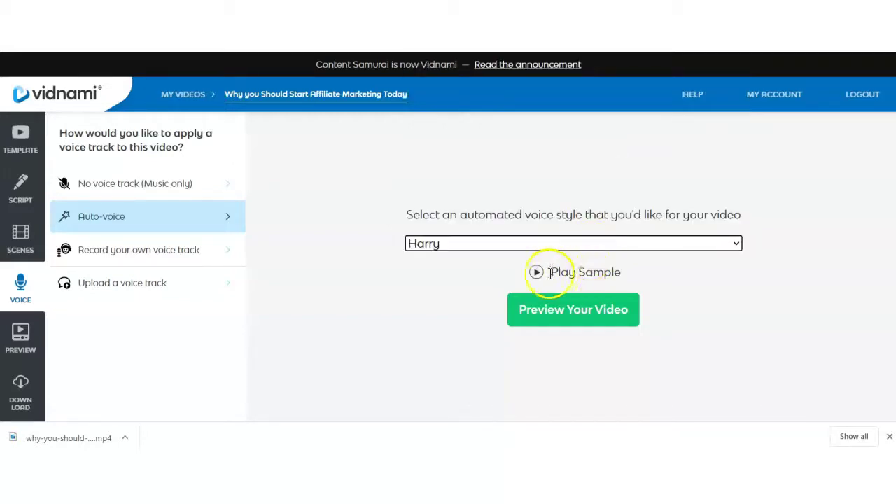
click(537, 275)
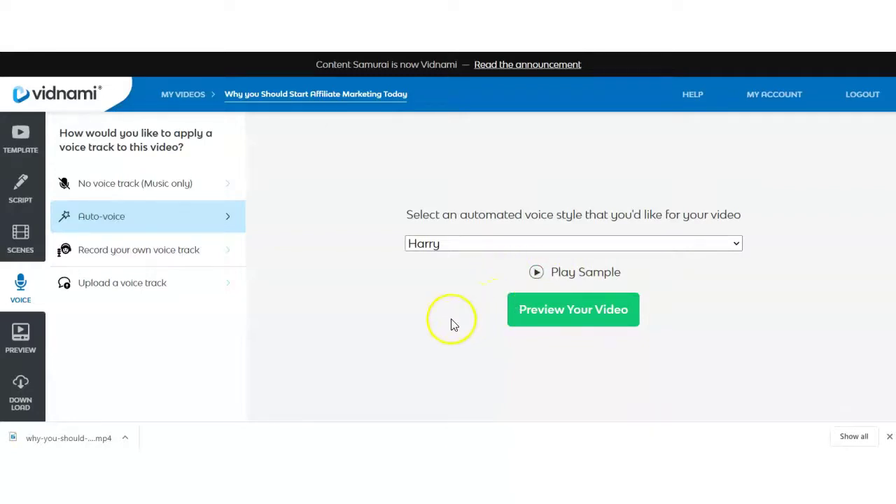
Preview the video with the automated voice, and listen to the Uplifting Upbeat music track.
click(585, 312)
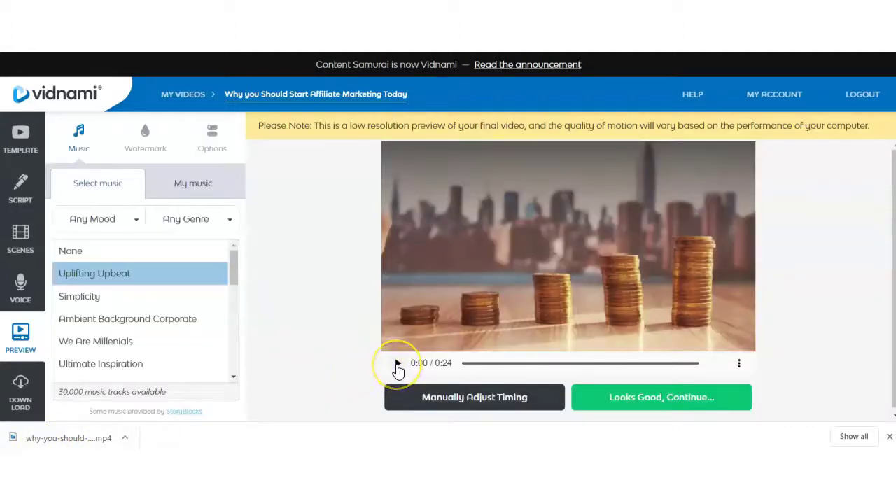
click(397, 364)
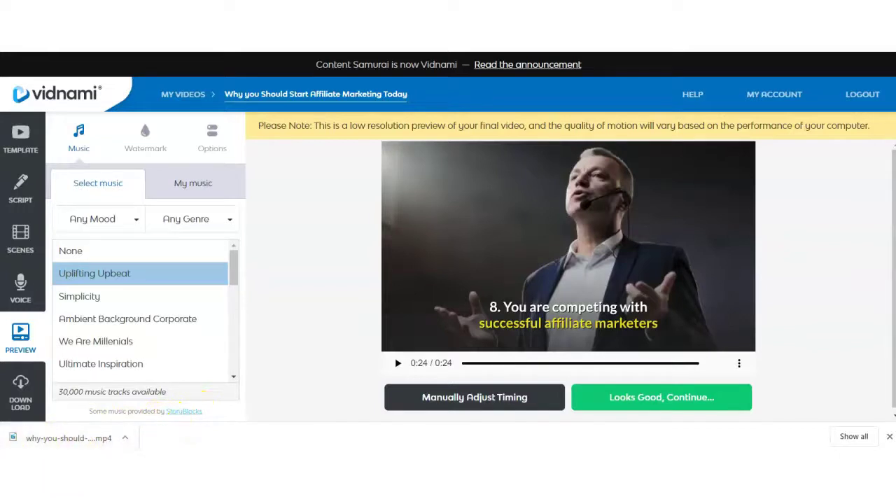
click(161, 274)
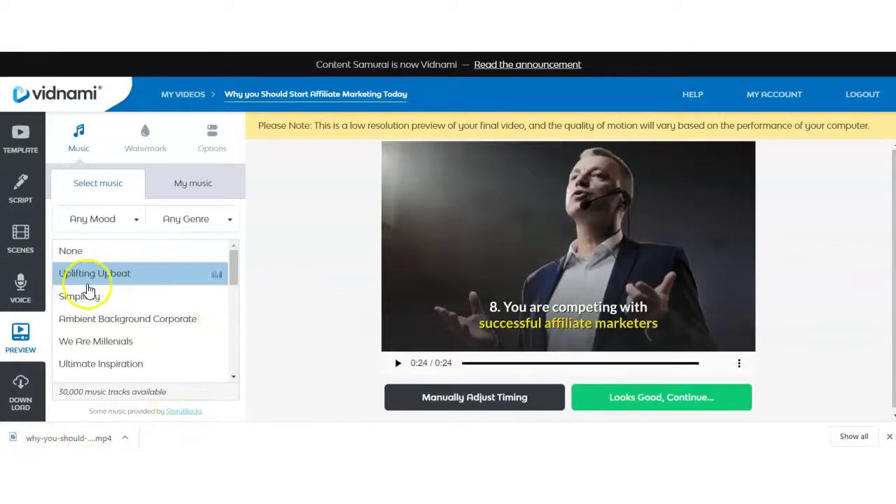
Switch the video to a self-recorded voice track, and re-record sentence 1, "You can create passive income".
click(21, 284)
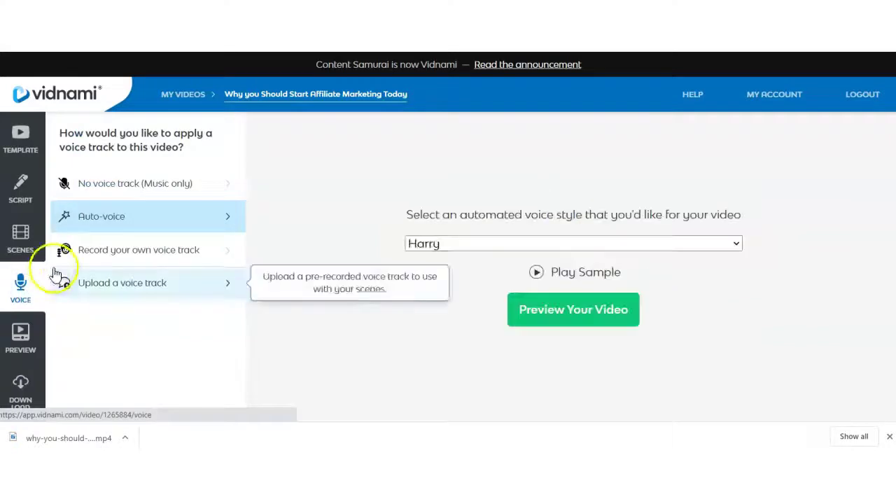
click(156, 252)
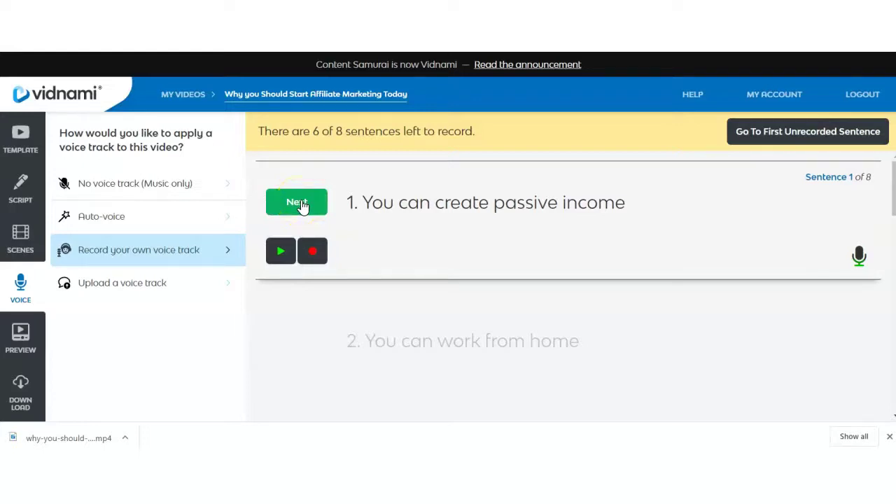
click(281, 254)
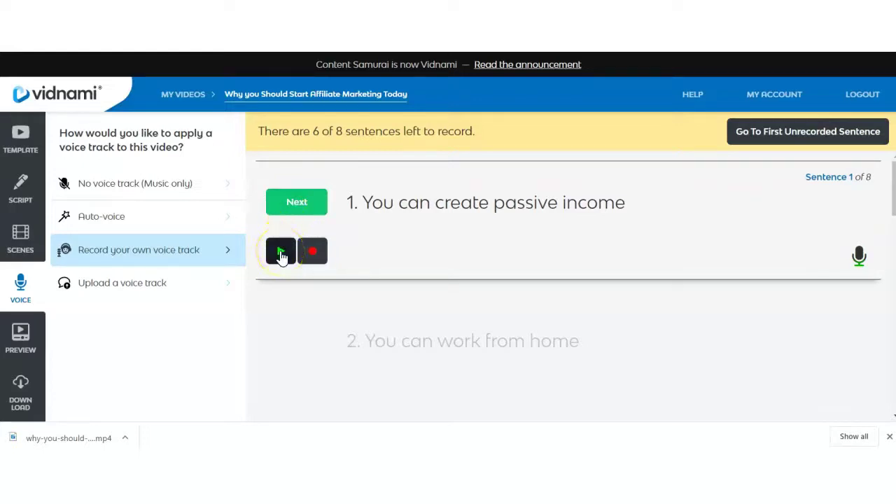
click(312, 251)
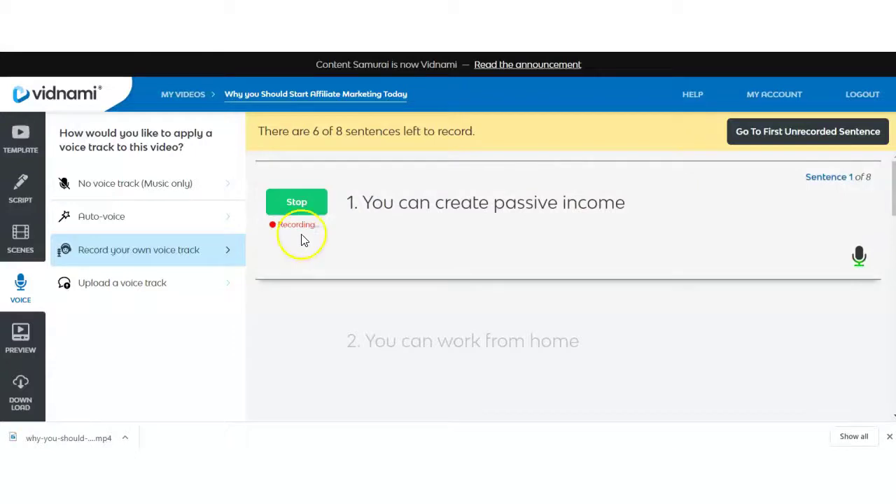
click(299, 205)
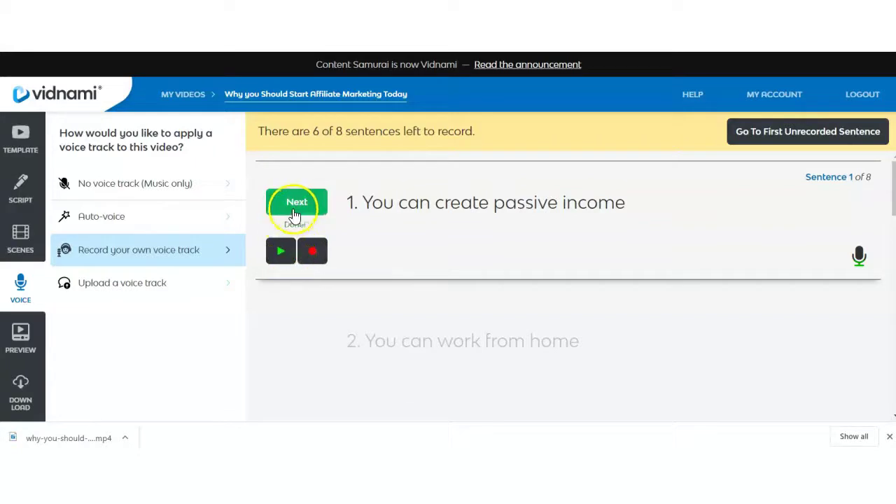
click(297, 210)
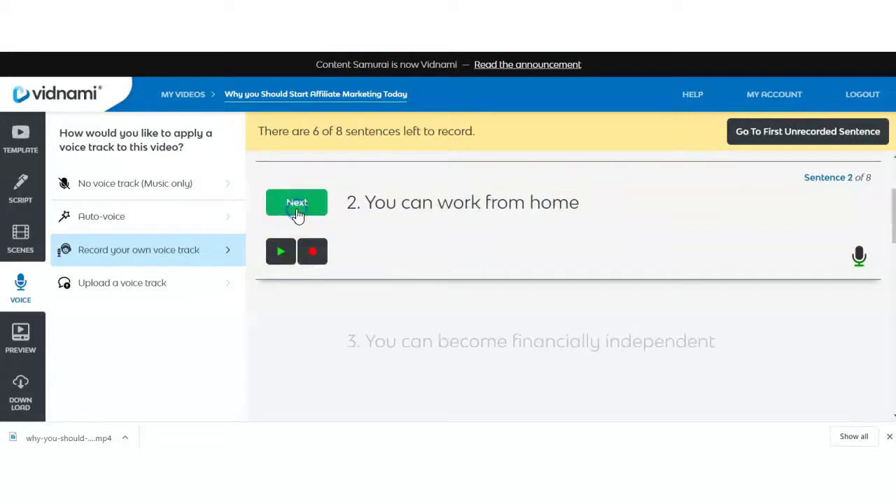
Re-record the narration for sentence 2, "You can work from home", and go on to sentence 3.
click(313, 254)
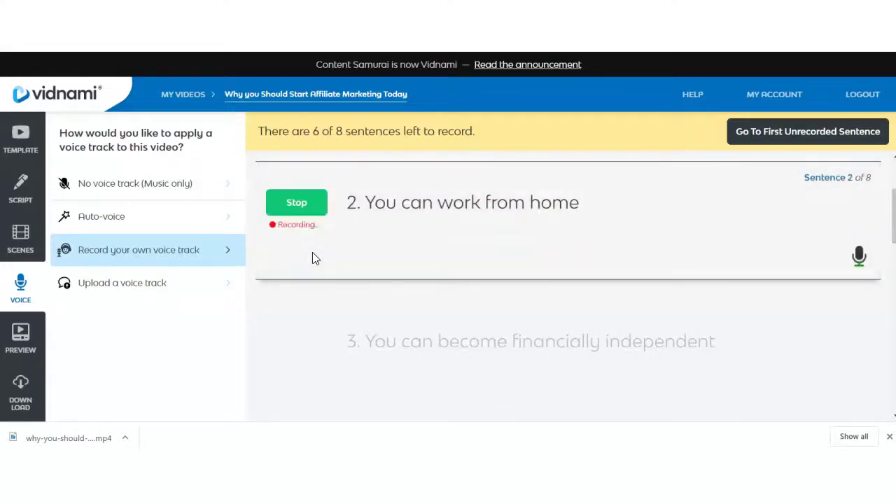
click(297, 207)
click(294, 255)
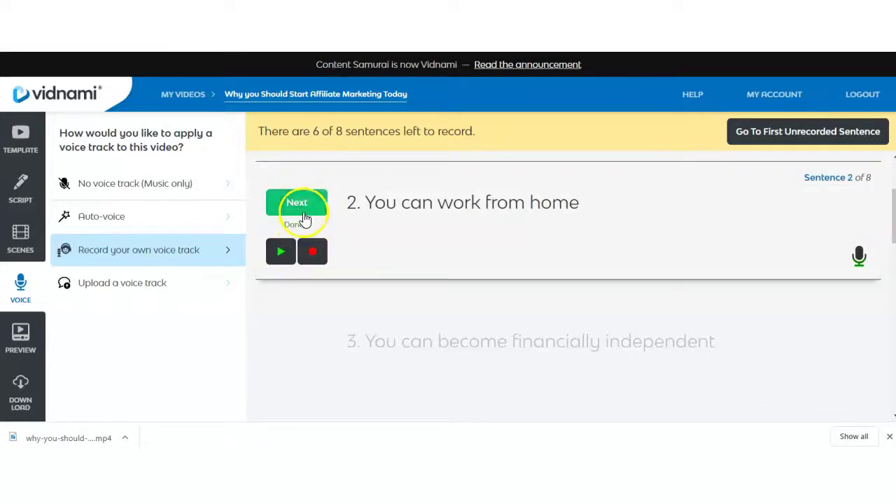
click(297, 203)
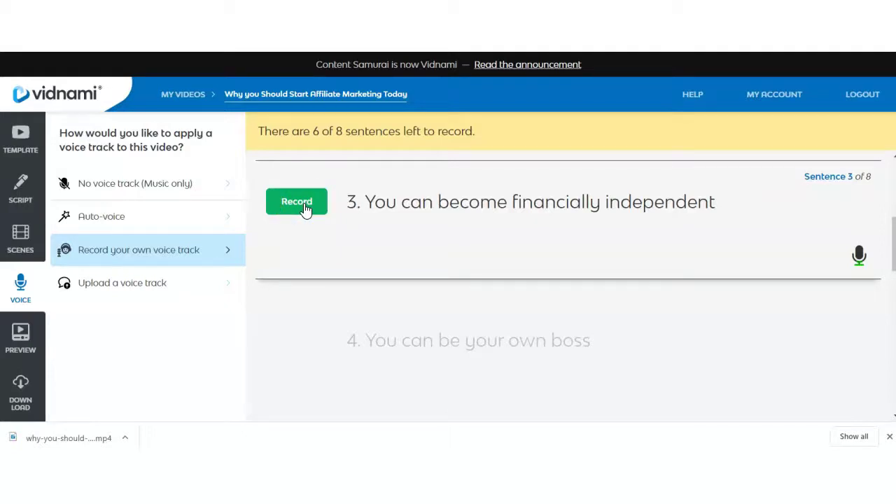
Record the voice narration for the remaining sentences, 3 through 8.
click(304, 203)
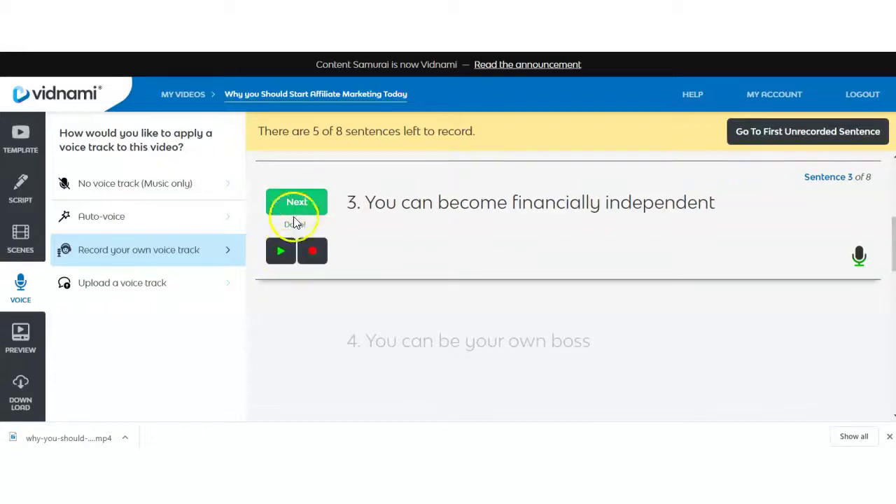
click(297, 205)
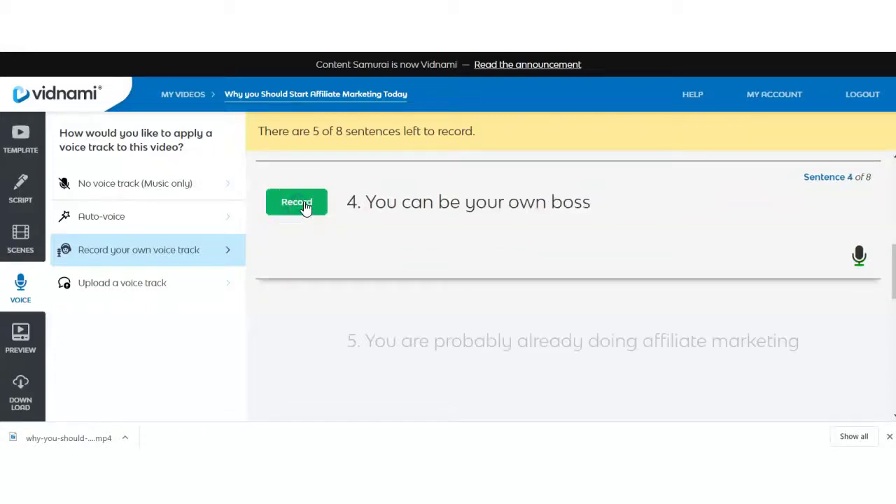
click(304, 201)
click(304, 204)
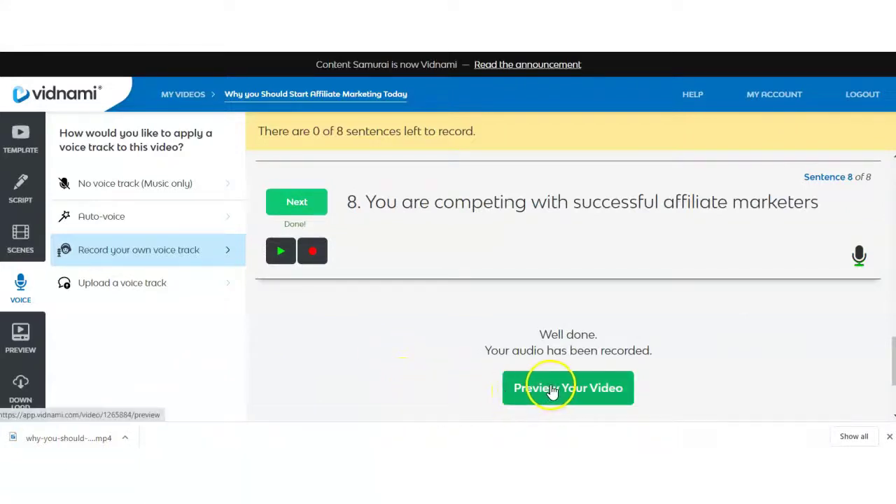
Play the video preview with the self-recorded voice track through to the end.
click(563, 391)
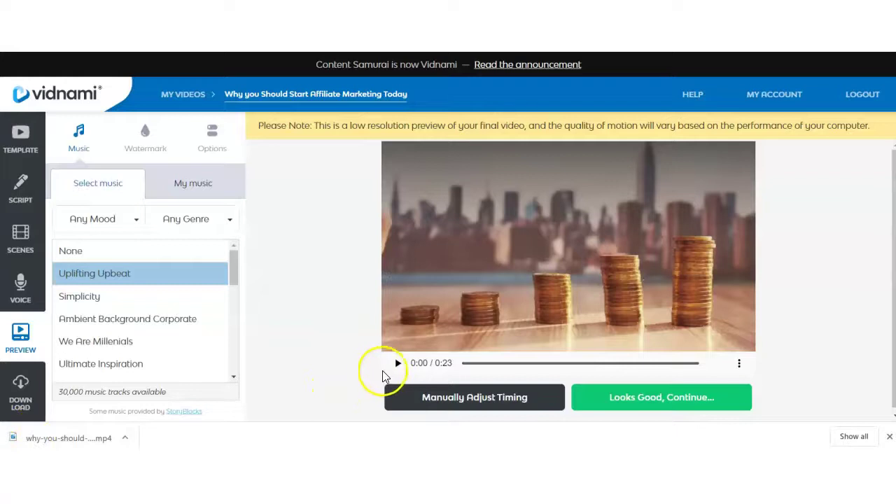
click(395, 364)
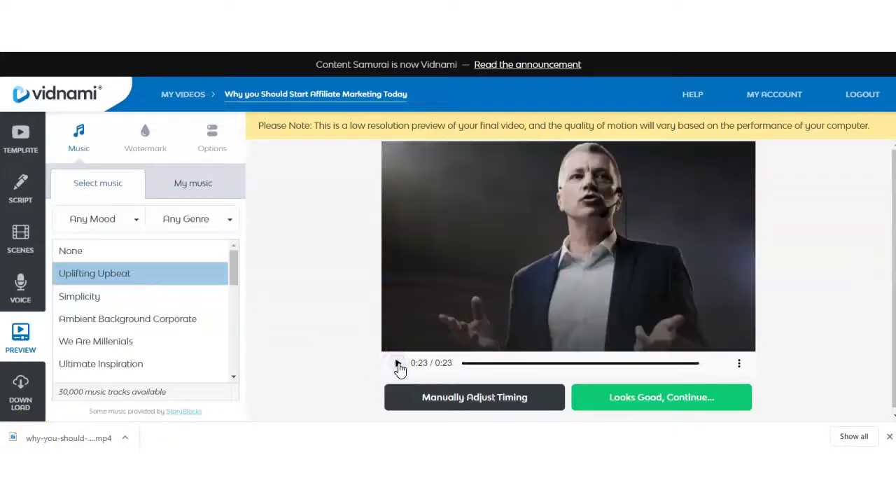
click(397, 364)
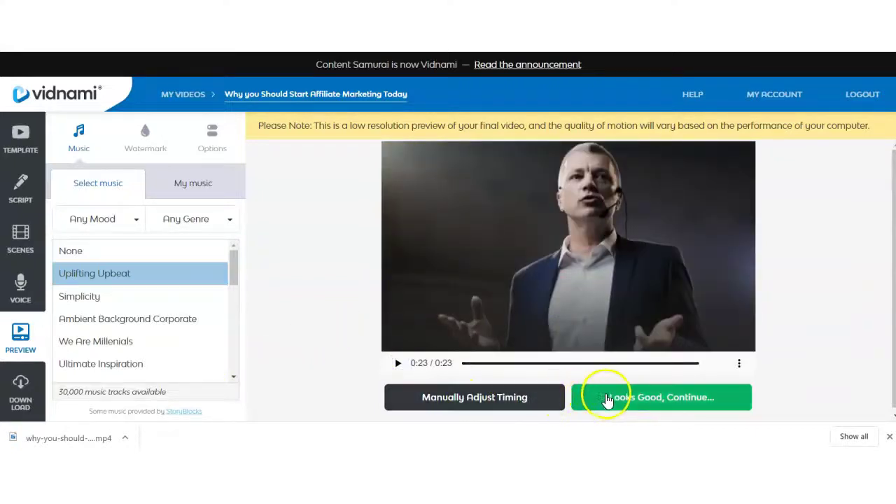
Generate the video in High Definition at 720p resolution, and download and open the MP4 file.
click(664, 405)
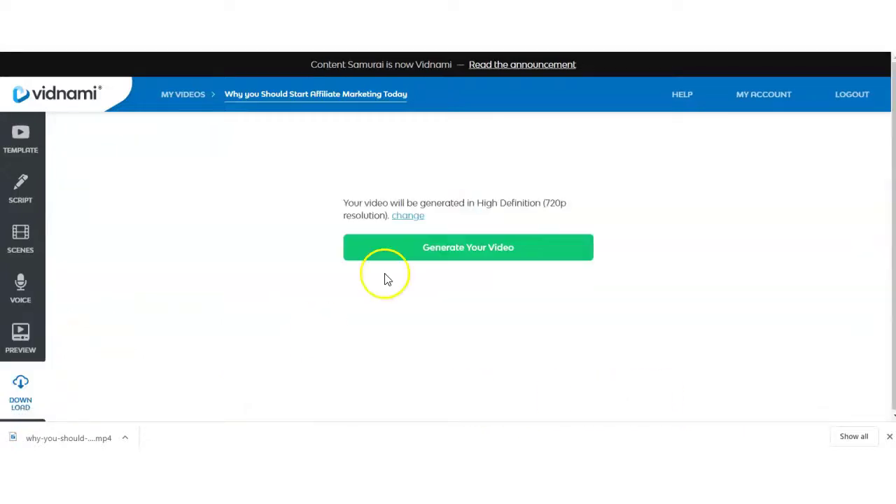
click(473, 250)
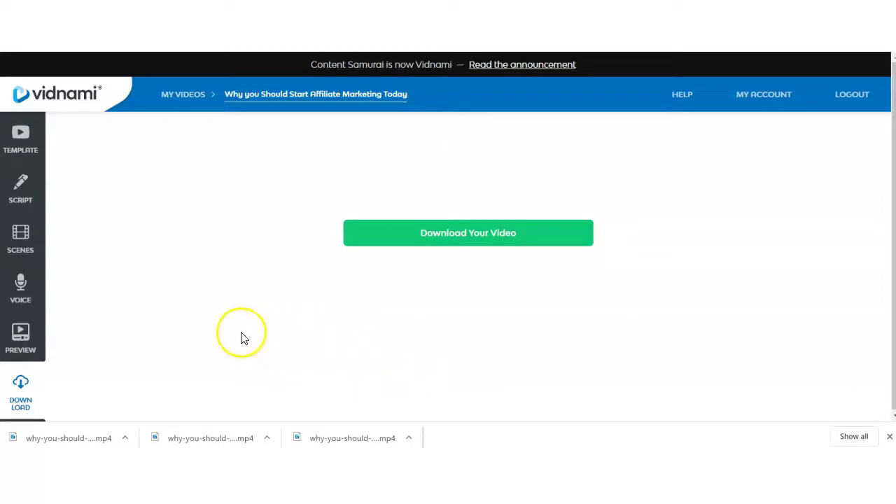
click(464, 233)
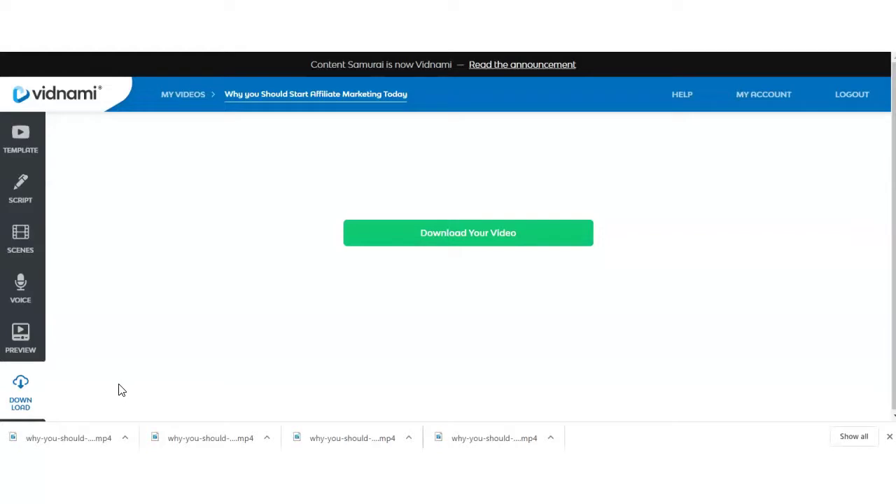
click(60, 437)
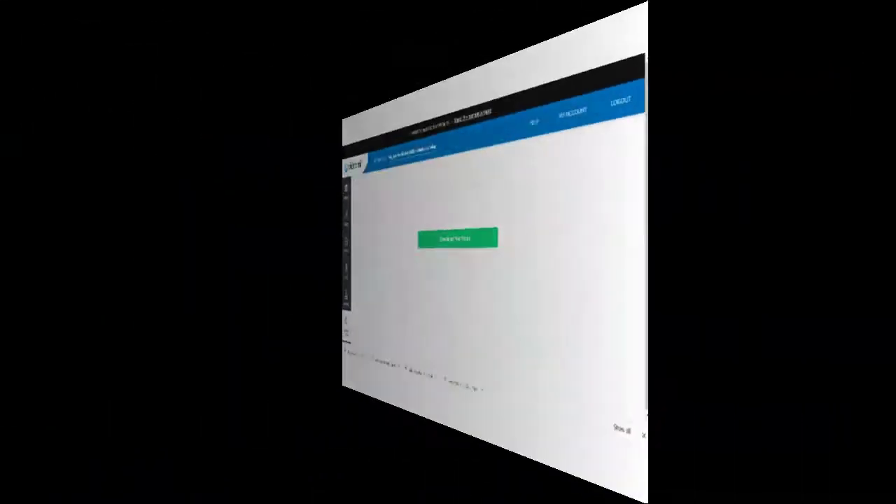